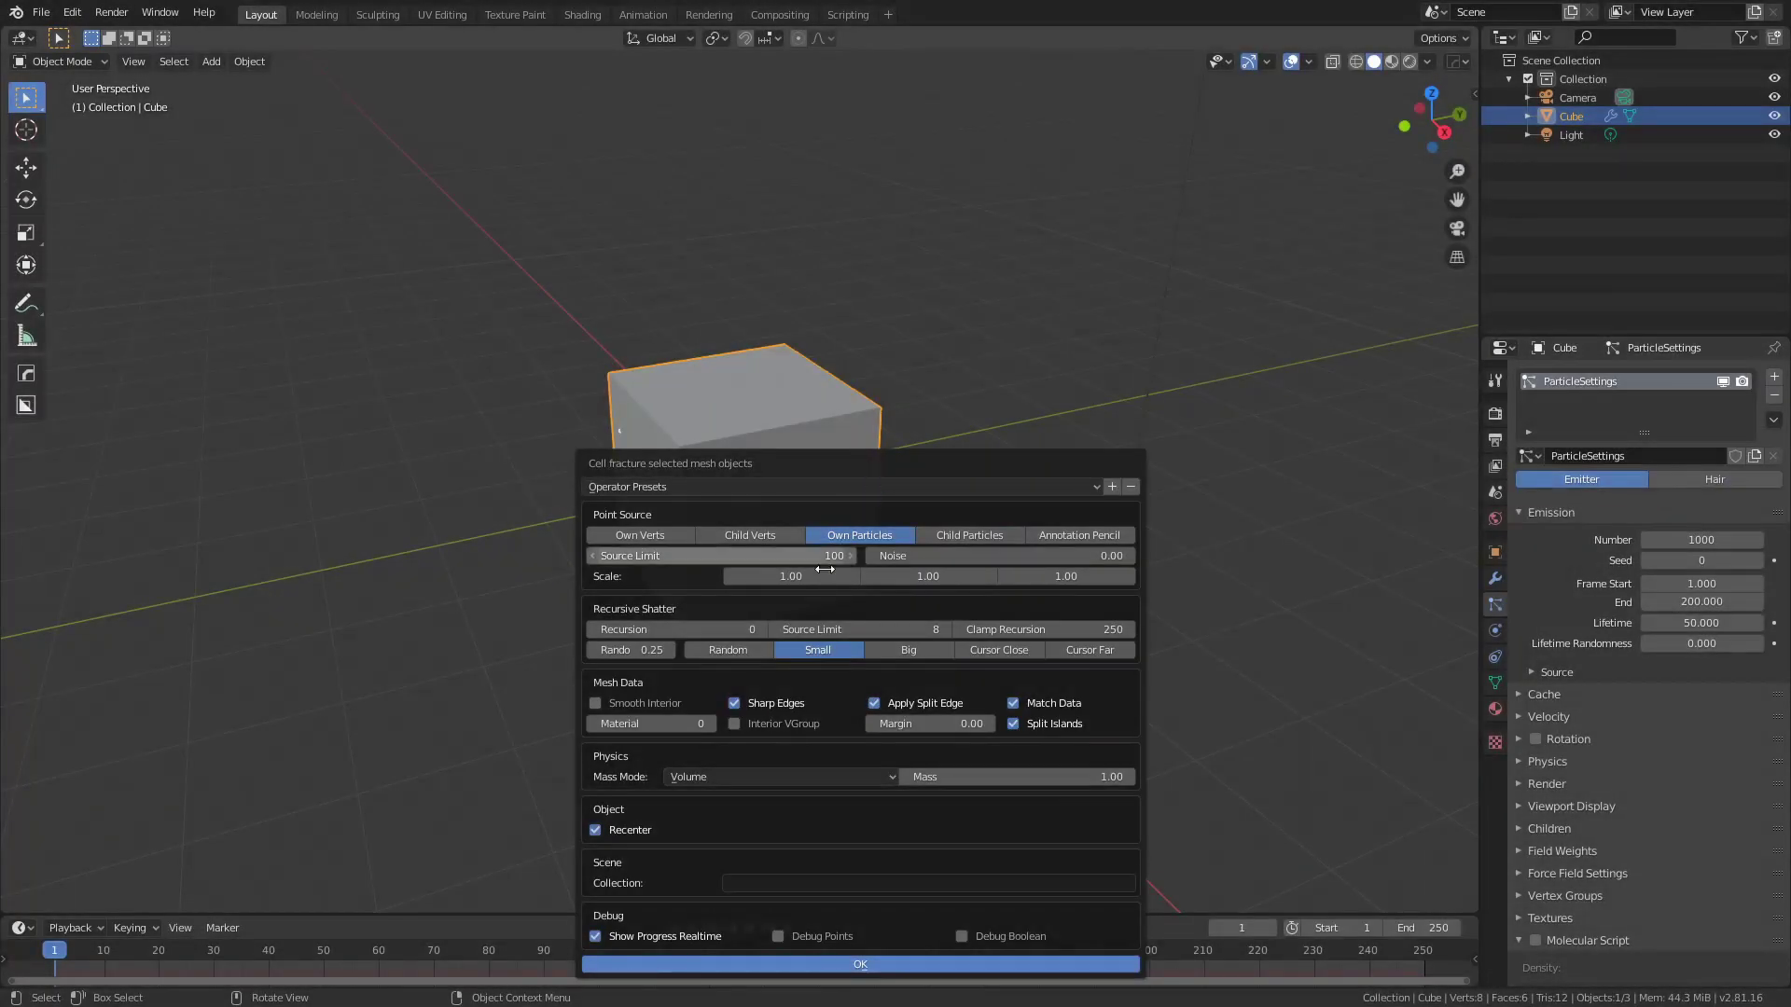
Step: Confirm the Cell Fracture settings to shatter the particle-covered cube into cell pieces
{"action": "left_click", "coordinate": [826, 965]}
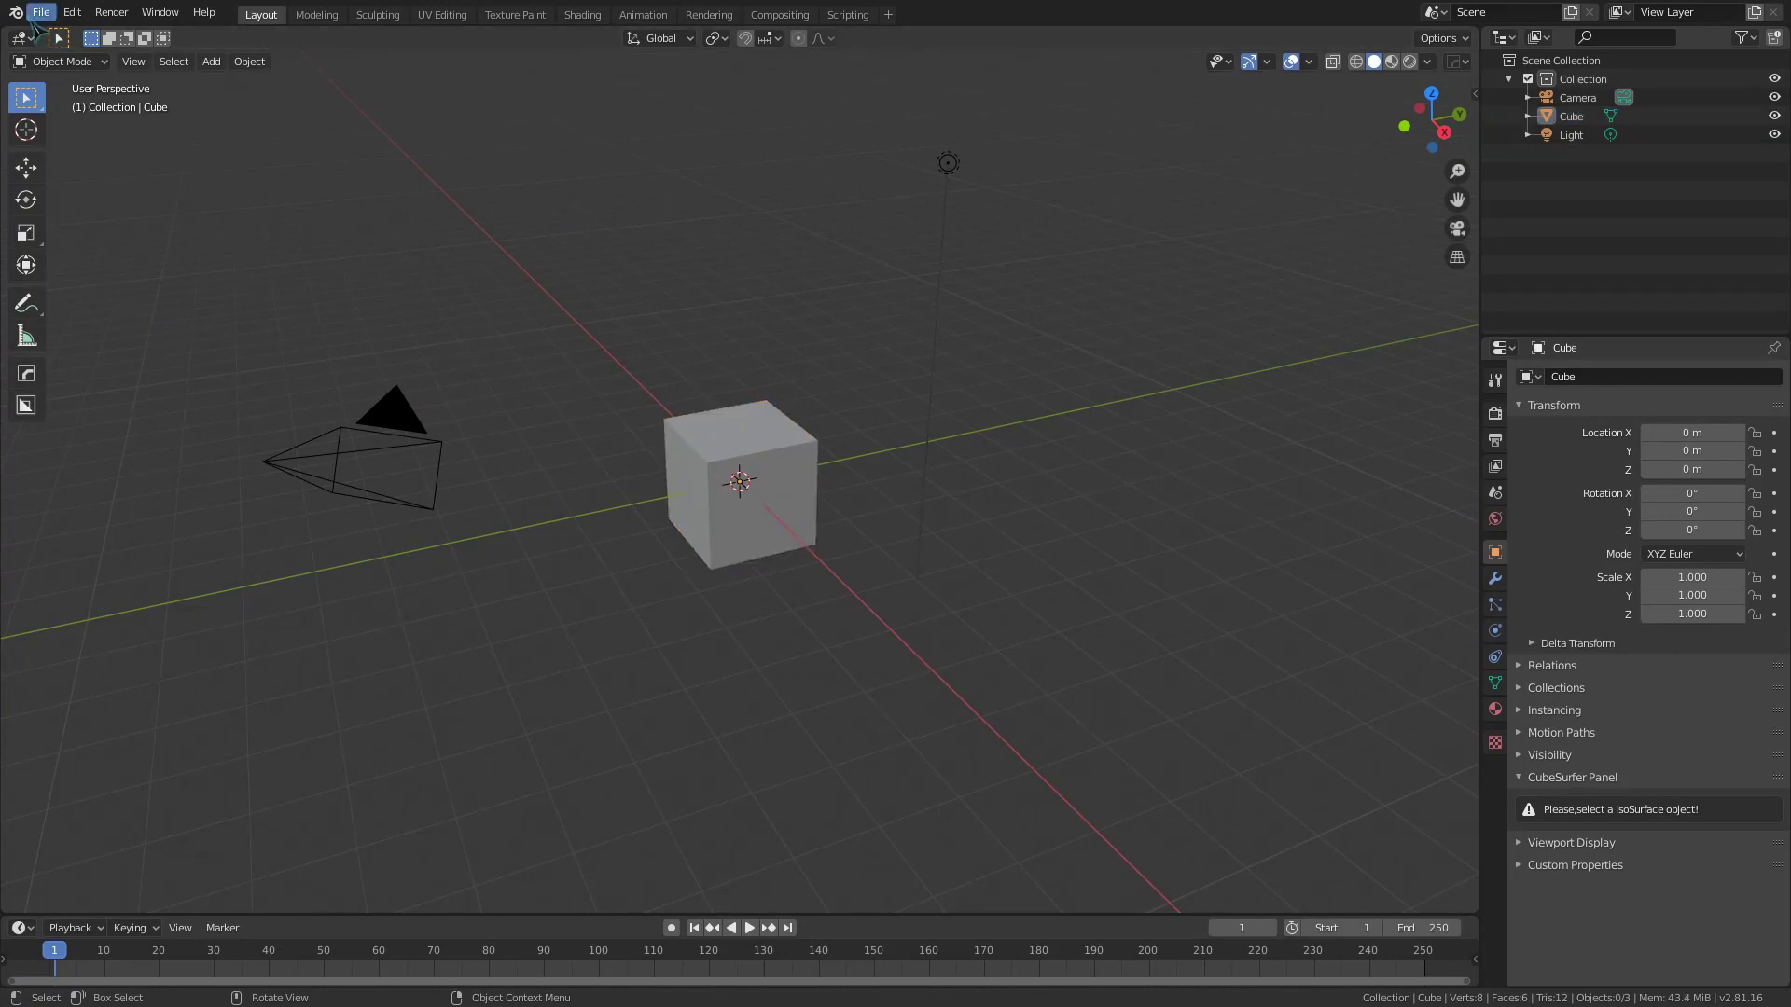
Step: Enable the 'Object: Cell Fracture' add-on by searching 'cell' in the Preferences add-ons list
{"action": "left_click", "coordinate": [71, 13]}
{"action": "left_click", "coordinate": [116, 279]}
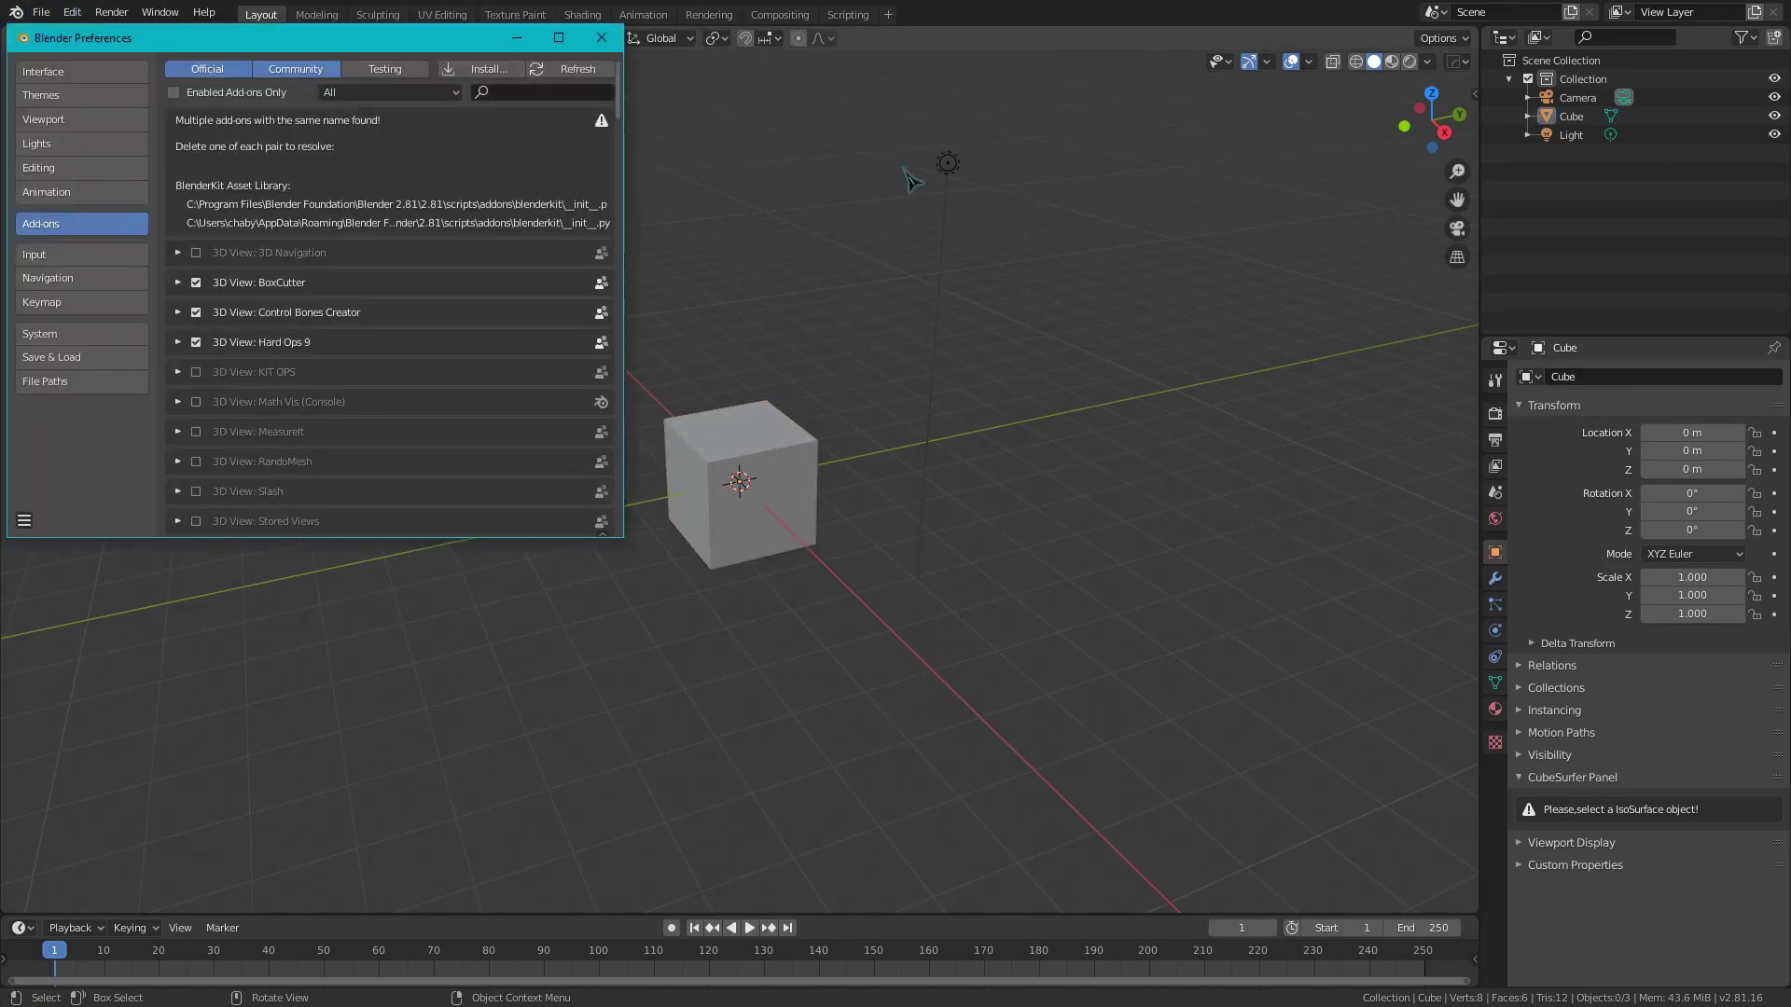
{"action": "left_click", "coordinate": [524, 92]}
{"action": "type", "text": "cell"}
{"action": "key", "text": "Return"}
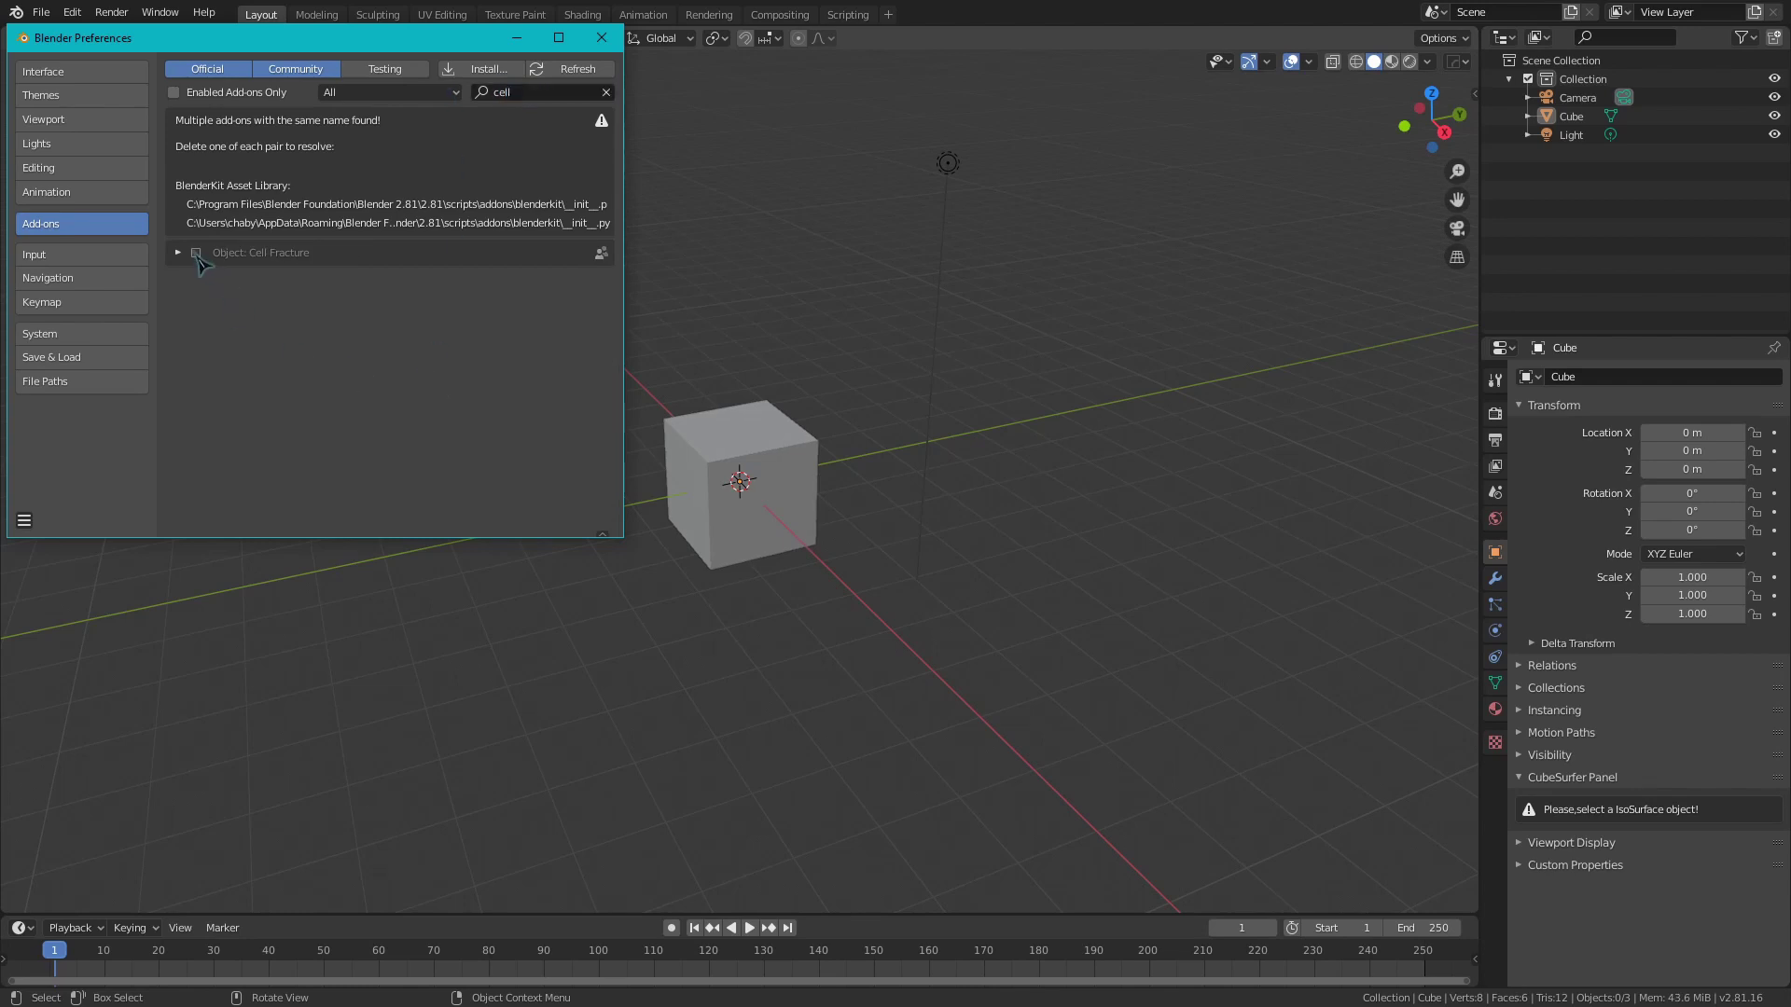
{"action": "left_click", "coordinate": [197, 253]}
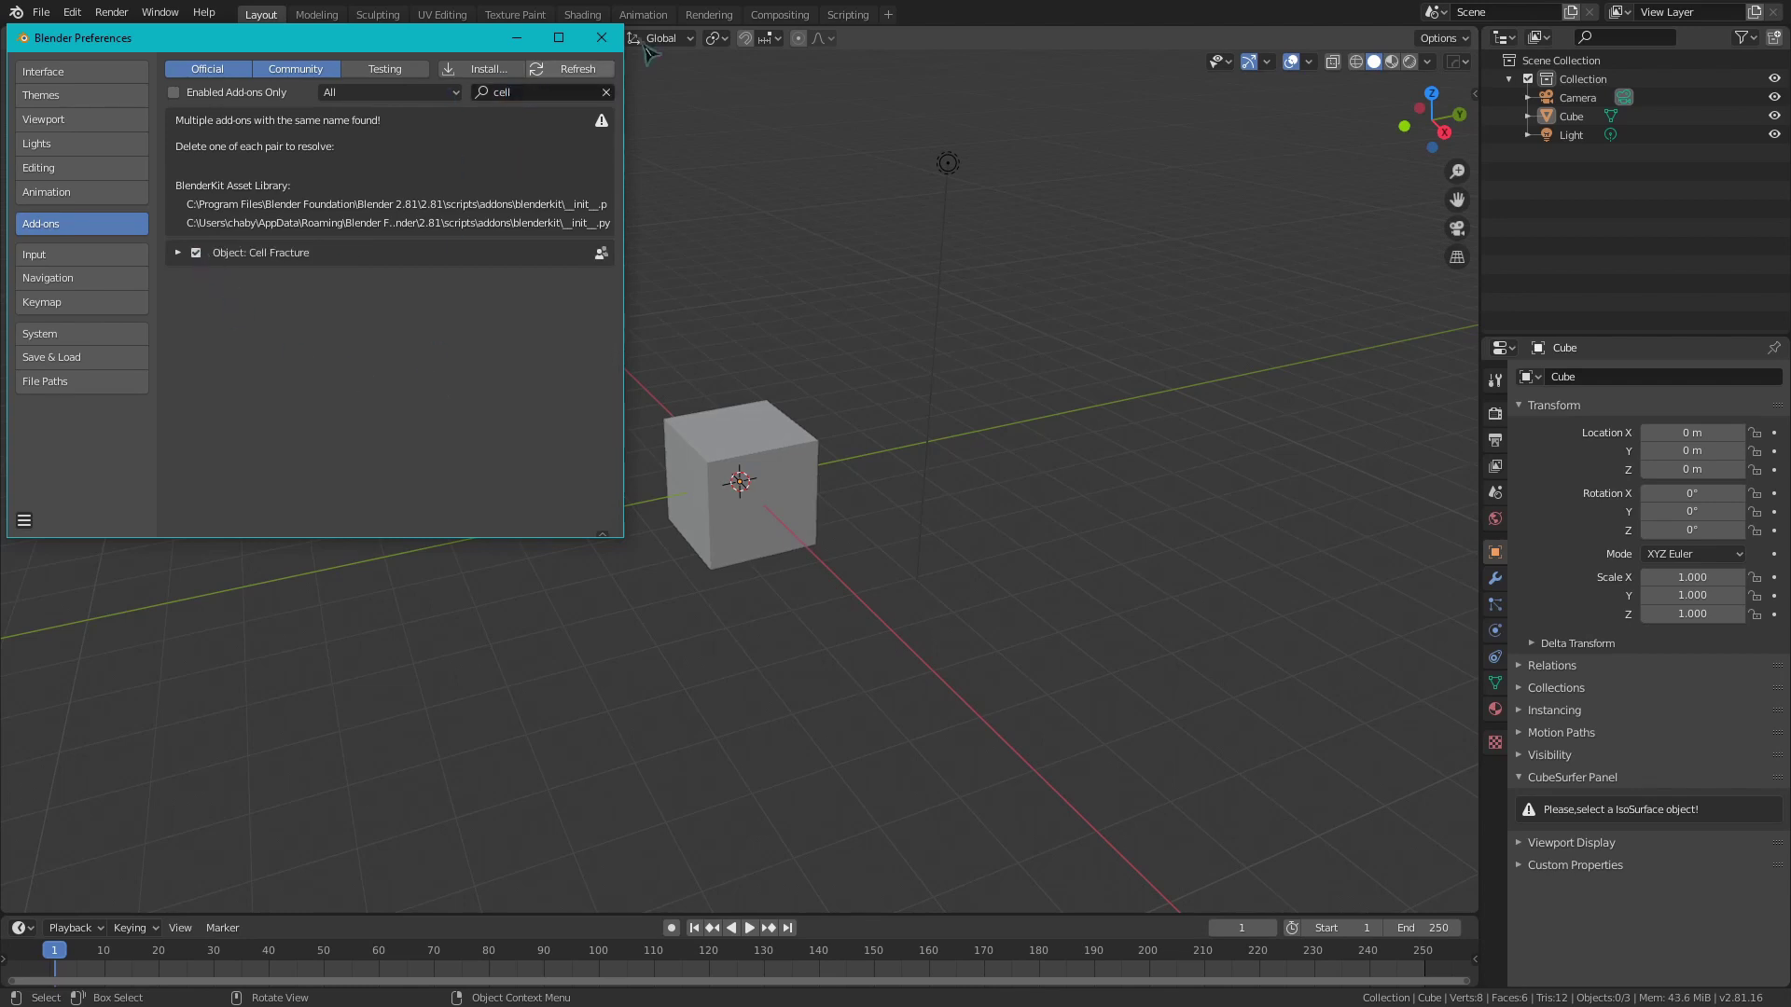
{"action": "left_click", "coordinate": [600, 37]}
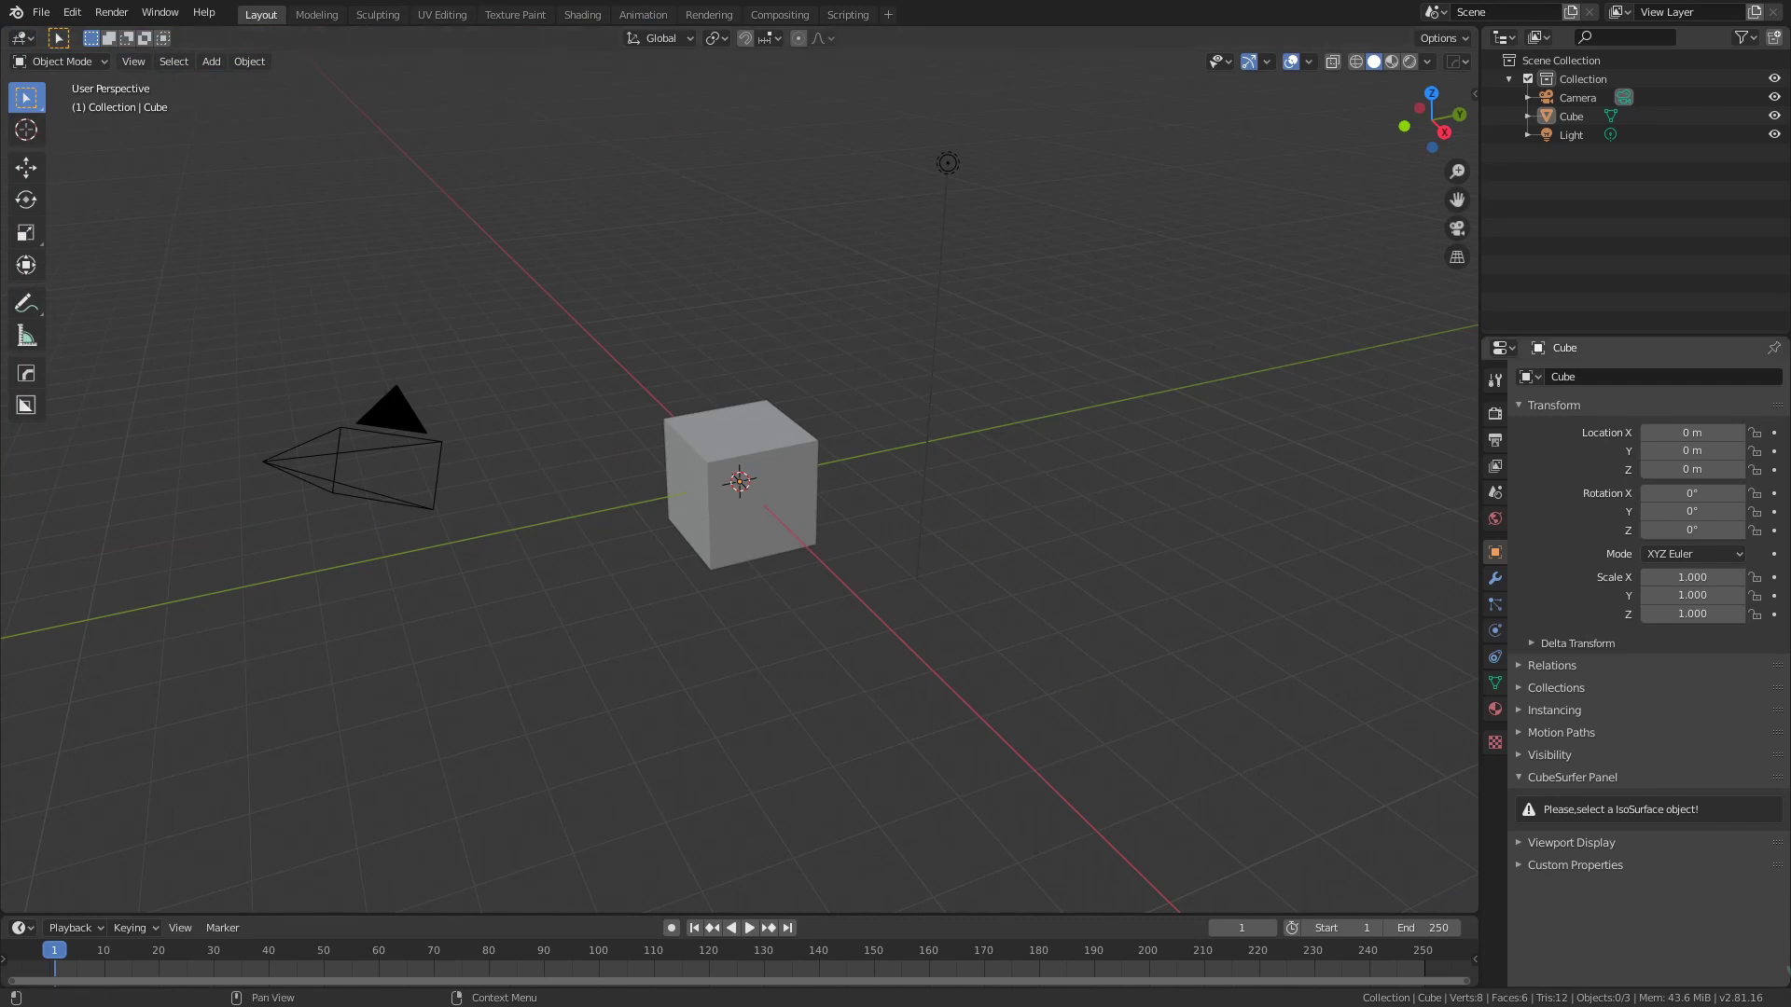
Step: Delete the camera and light, leaving the cube selected
{"action": "left_click", "coordinate": [340, 382]}
{"action": "left_click_drag", "start_coordinate": [827, 128], "coordinate": [981, 202], "text": "shift"}
{"action": "key", "text": "Delete"}
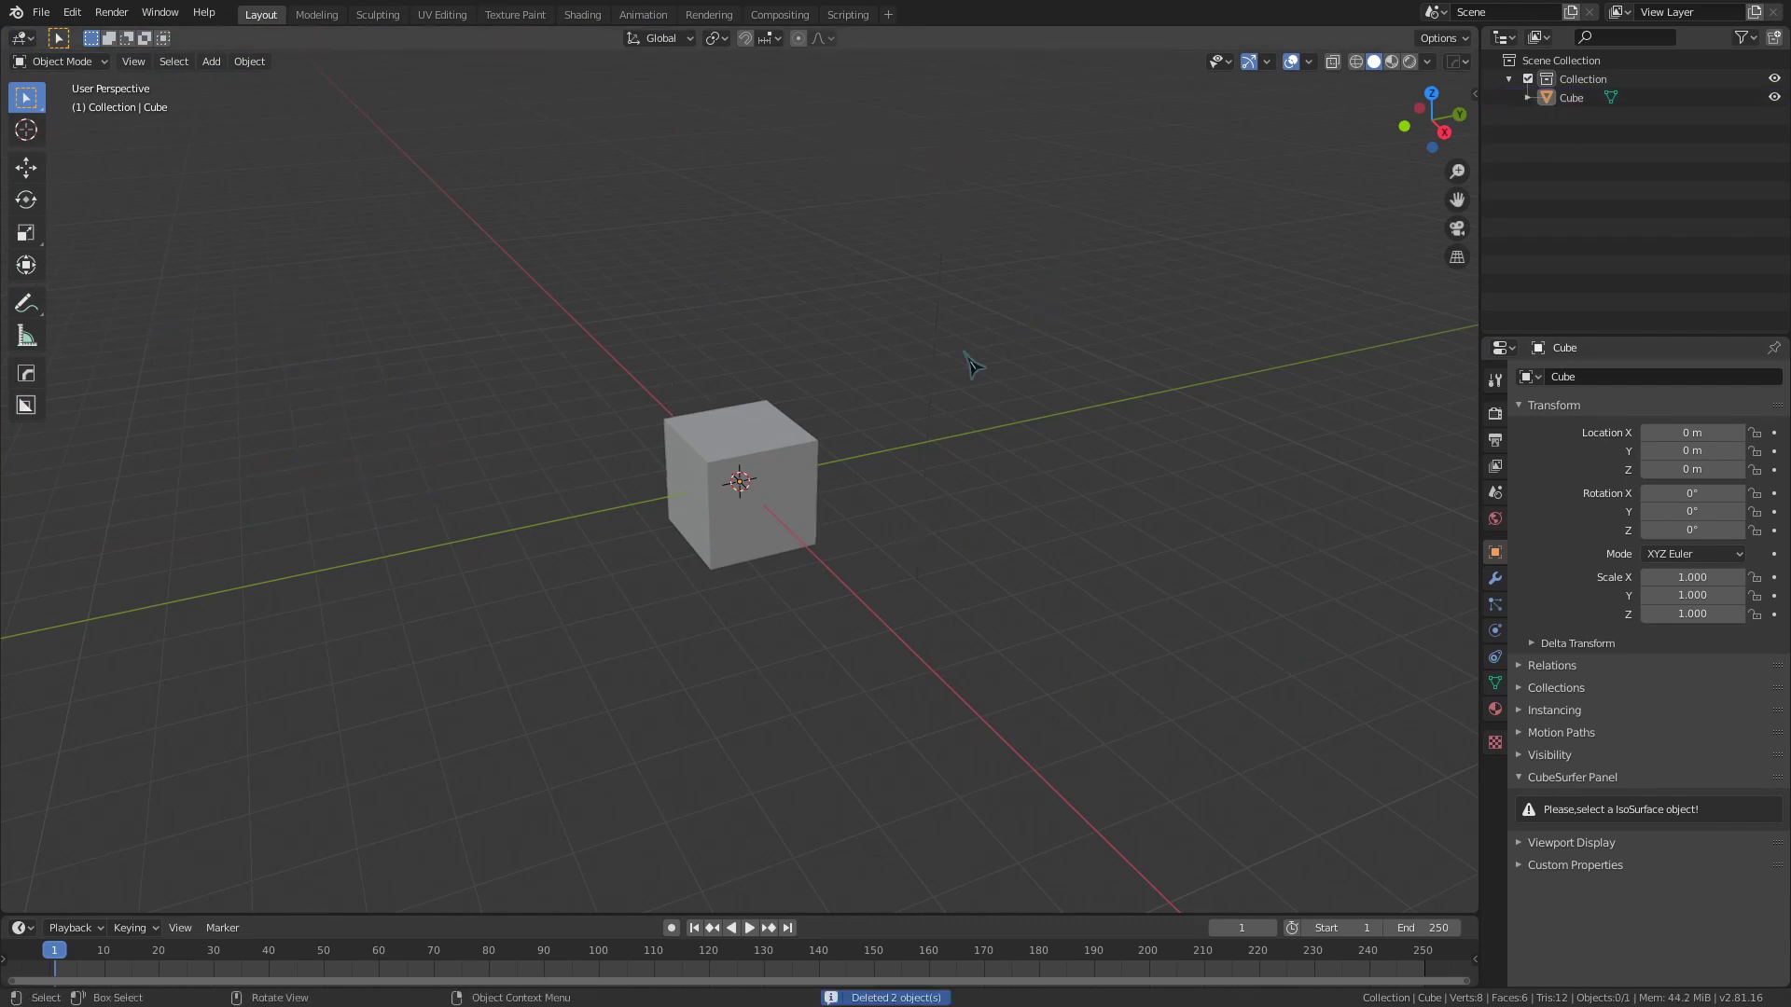
{"action": "scroll", "coordinate": [751, 491], "scroll_direction": "up", "scroll_amount": 2}
{"action": "left_click", "coordinate": [747, 488]}
{"action": "scroll", "coordinate": [748, 487], "scroll_direction": "up", "scroll_amount": 1}
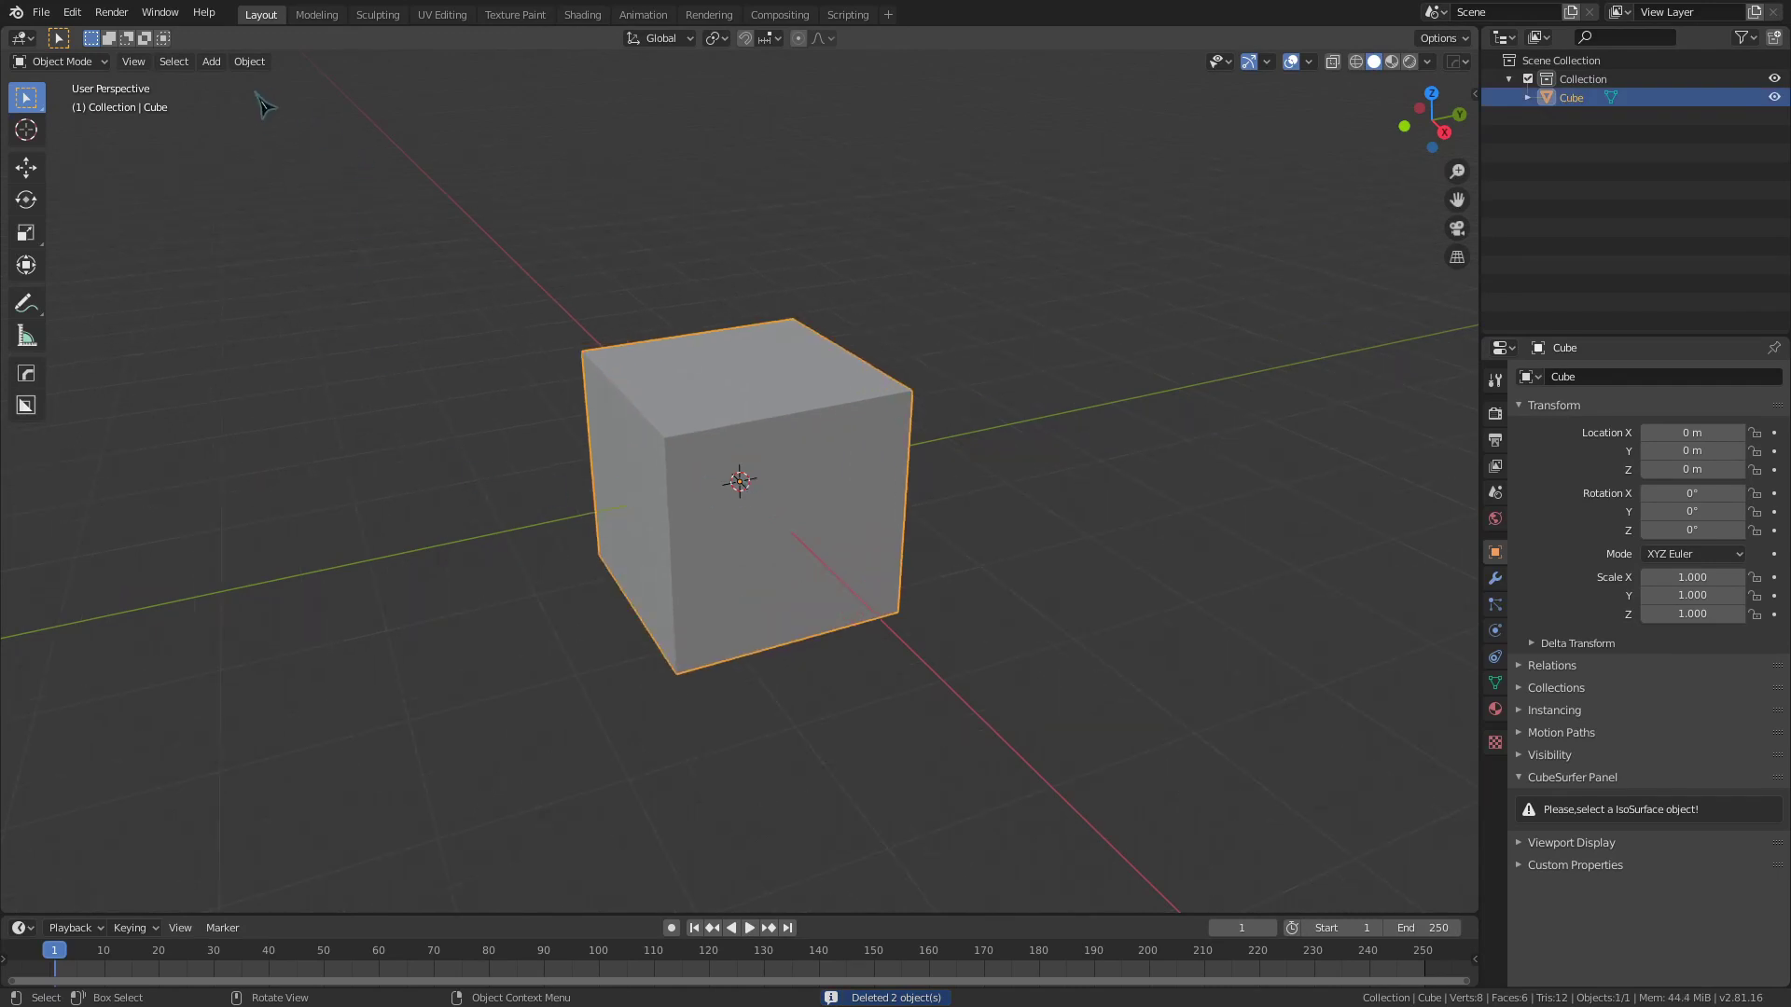
Step: Bring up the Cell Fracture settings for the cube via the F3 search for 'cell'
{"action": "left_click", "coordinate": [249, 62]}
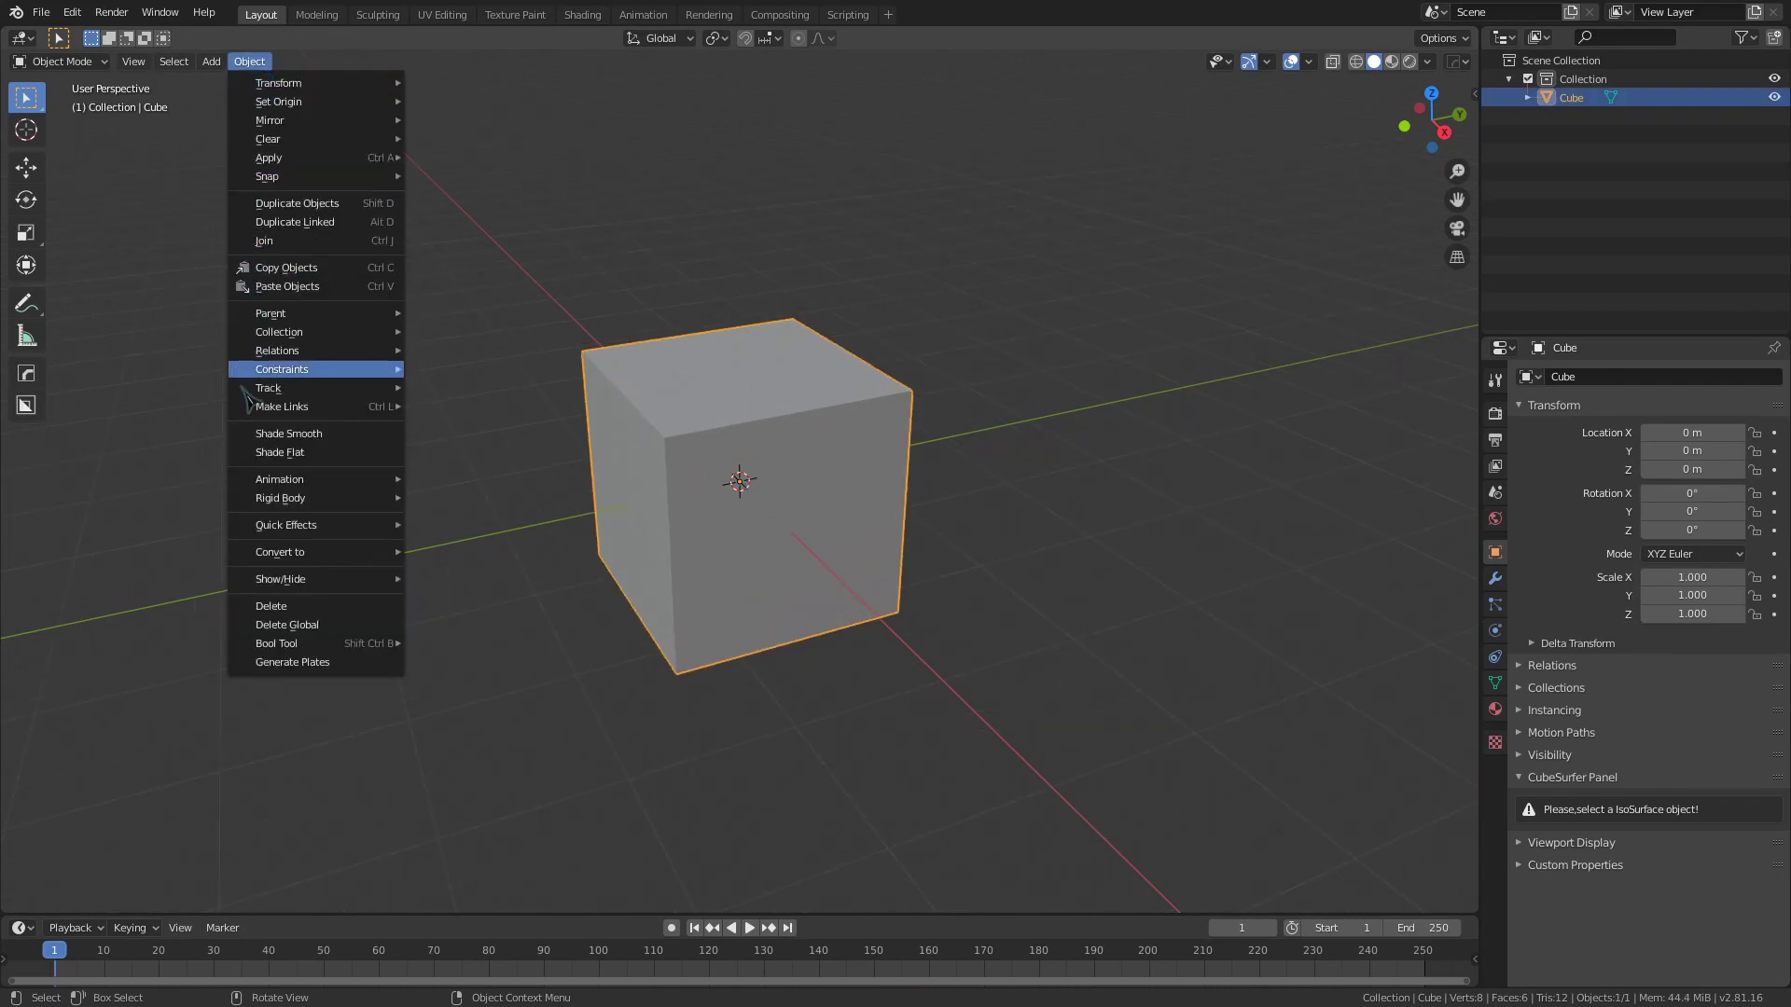
{"action": "mouse_move", "coordinate": [303, 528]}
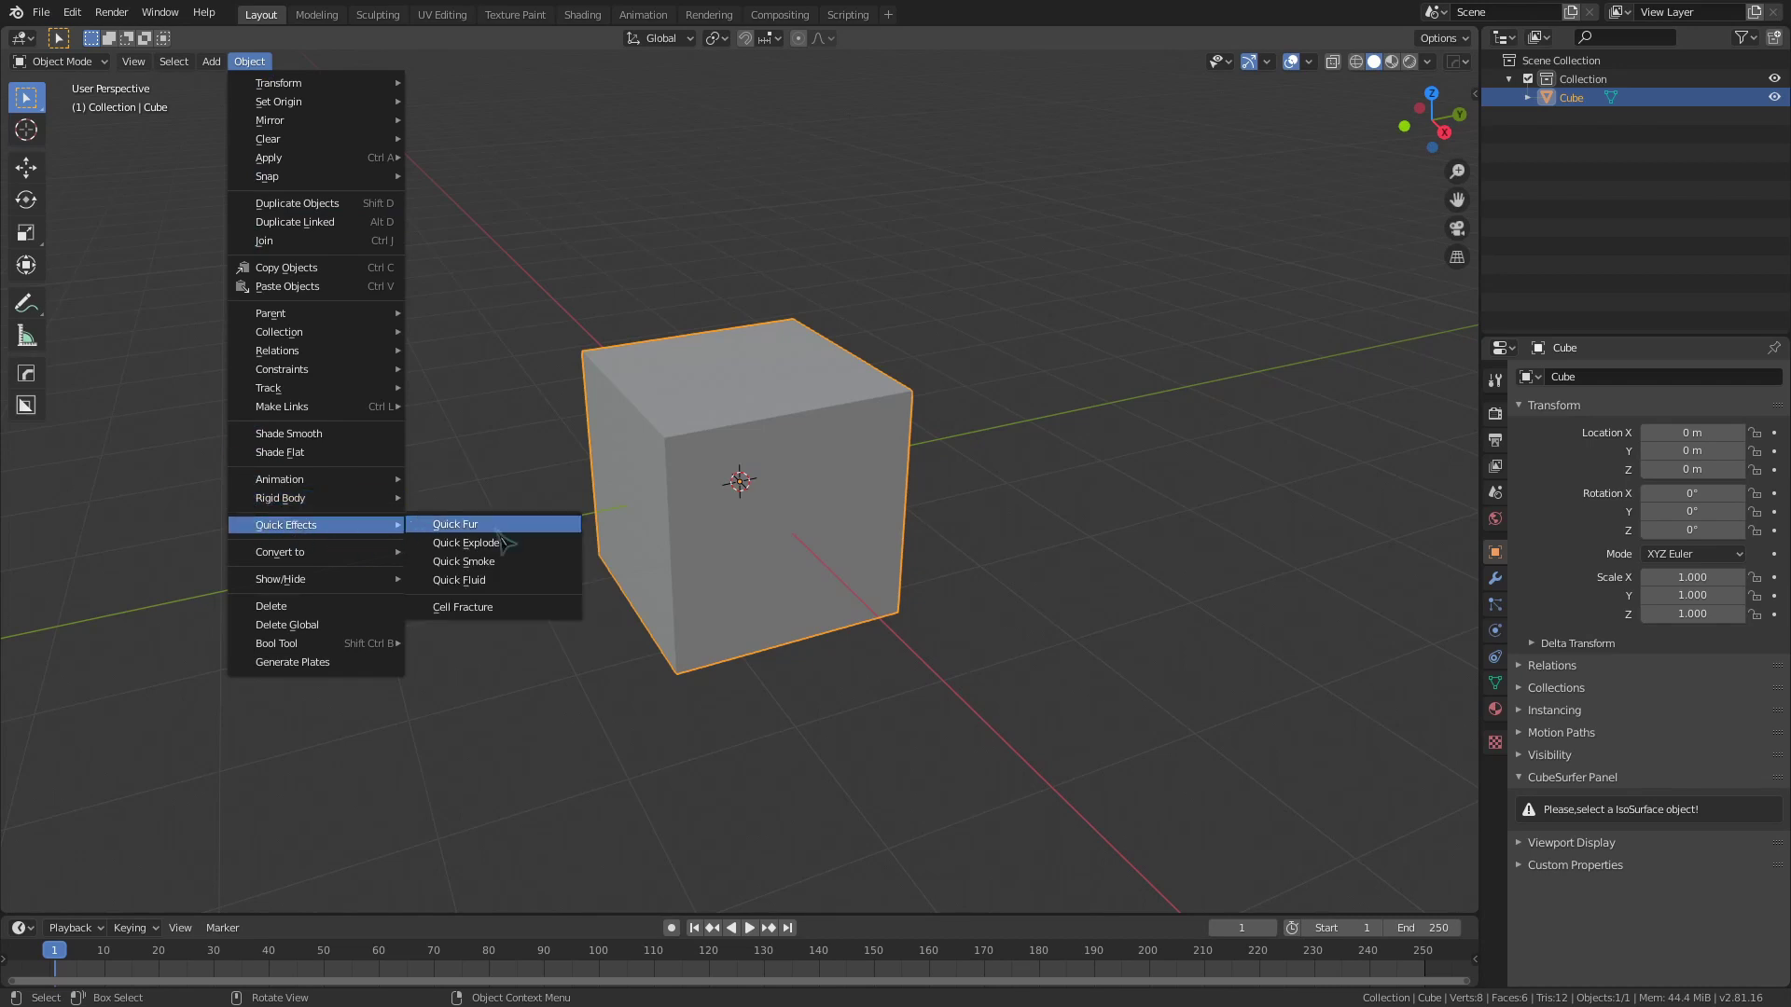
{"action": "left_click", "coordinate": [463, 608]}
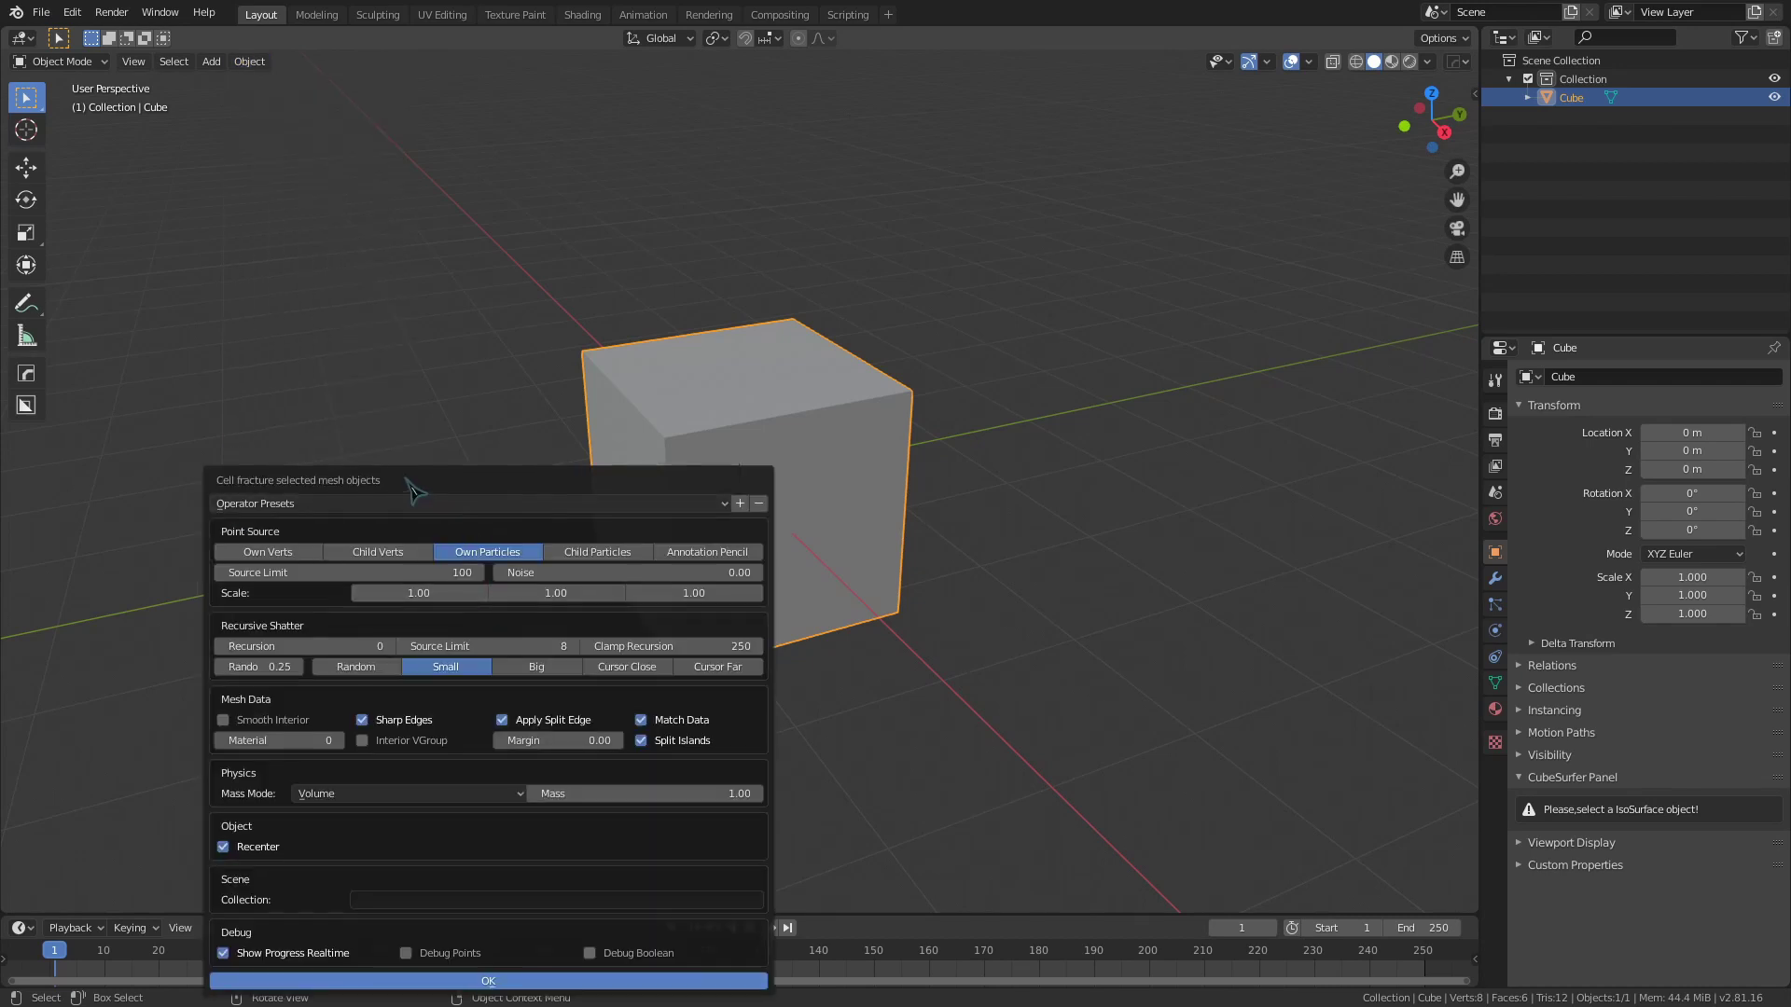
{"action": "left_click_drag", "start_coordinate": [463, 532], "coordinate": [774, 312]}
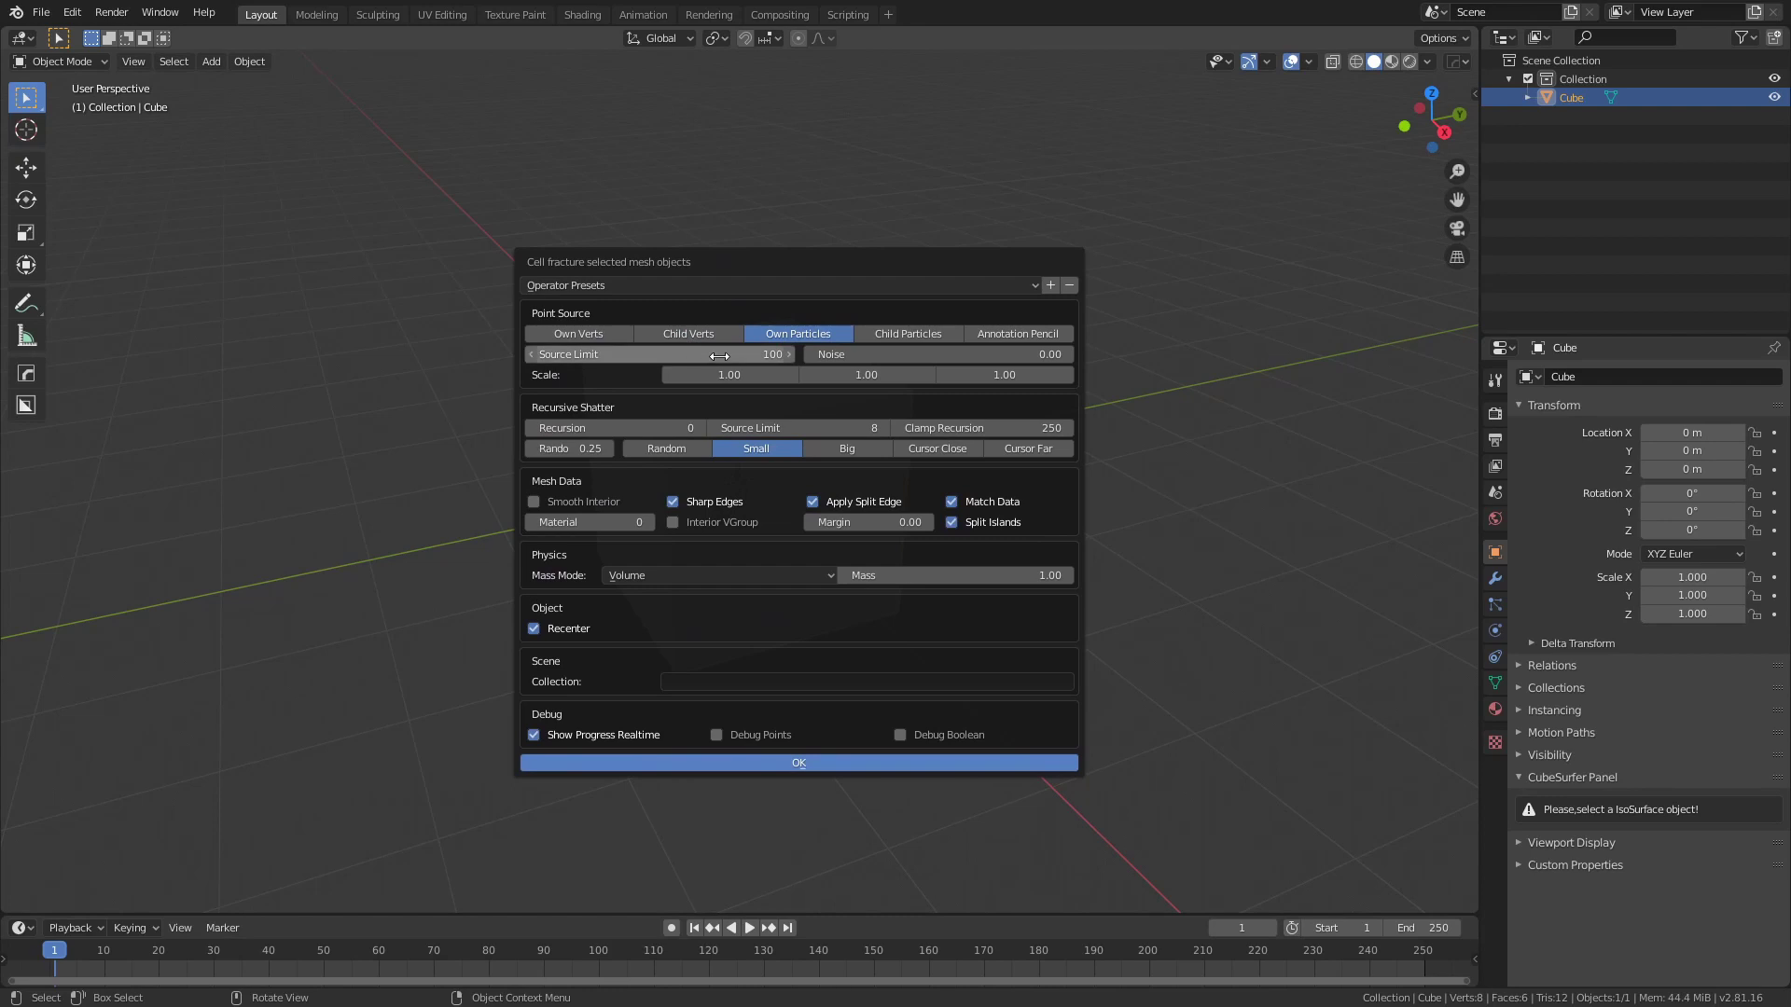
{"action": "key", "text": "Escape"}
{"action": "key", "text": "F3"}
{"action": "type", "text": "cell"}
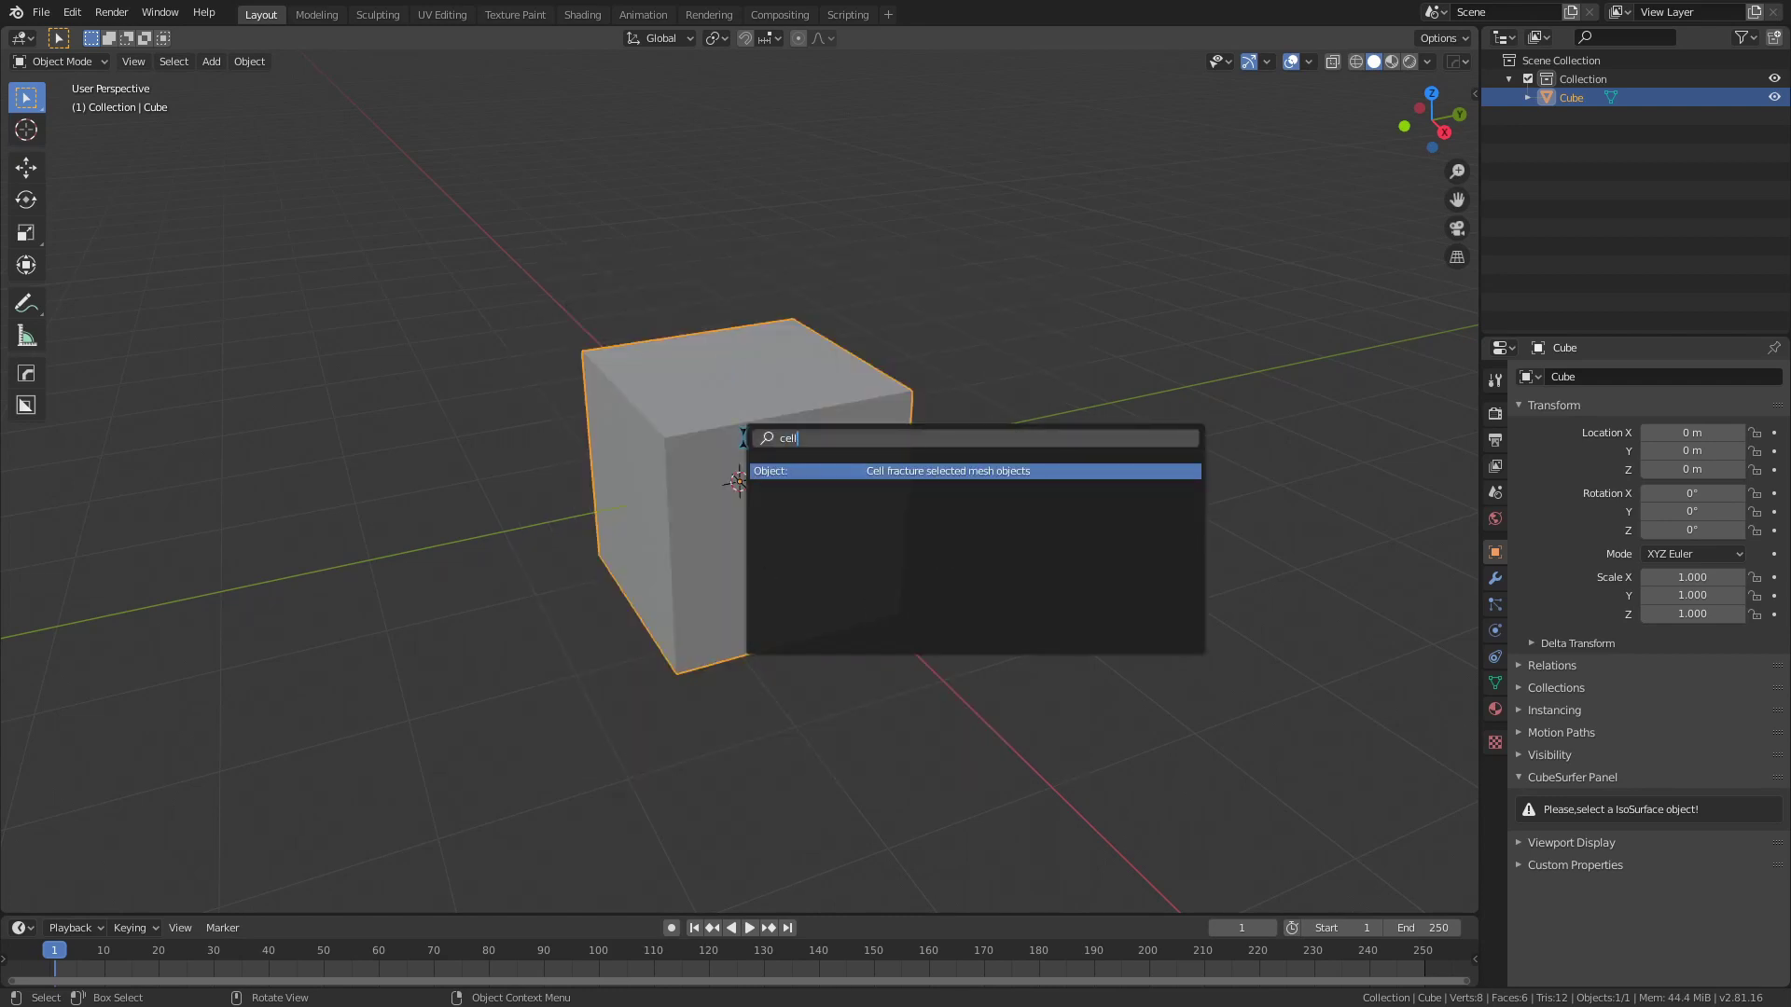
{"action": "key", "text": "Return"}
{"action": "left_click_drag", "start_coordinate": [750, 452], "coordinate": [755, 300]}
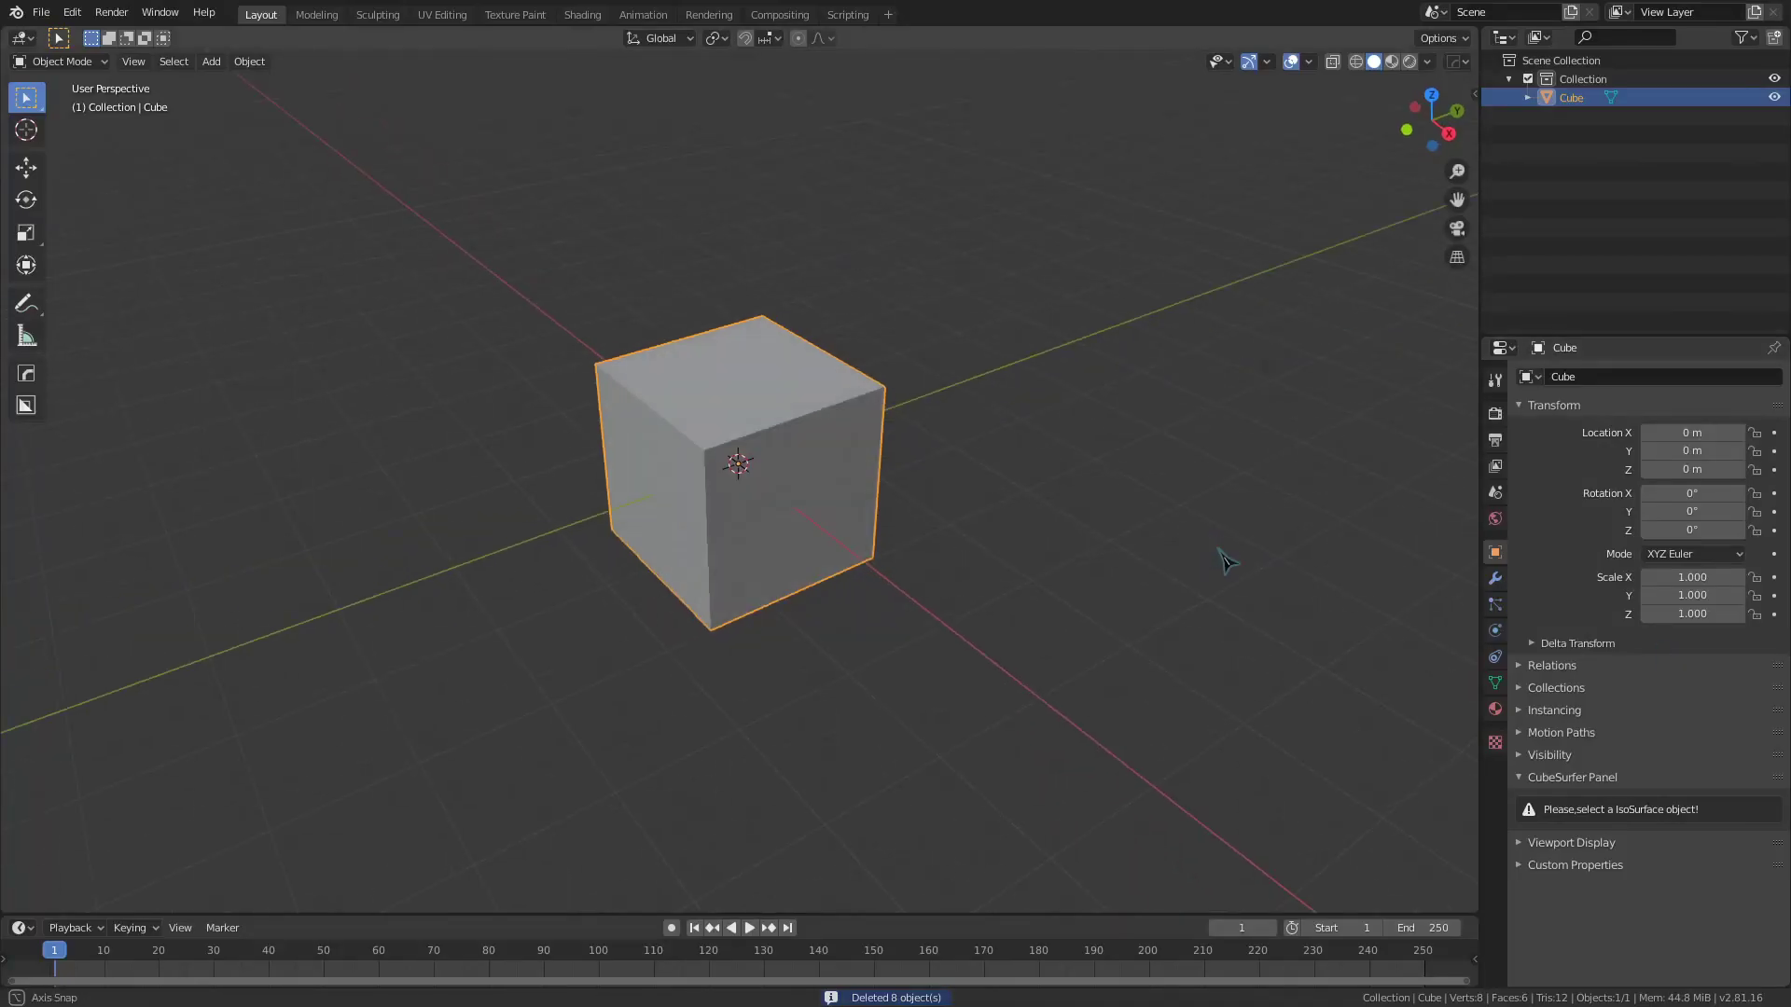
Step: Fracture the cube using Own Verts as the point source
{"action": "scroll", "coordinate": [1219, 560], "scroll_direction": "up", "scroll_amount": 2}
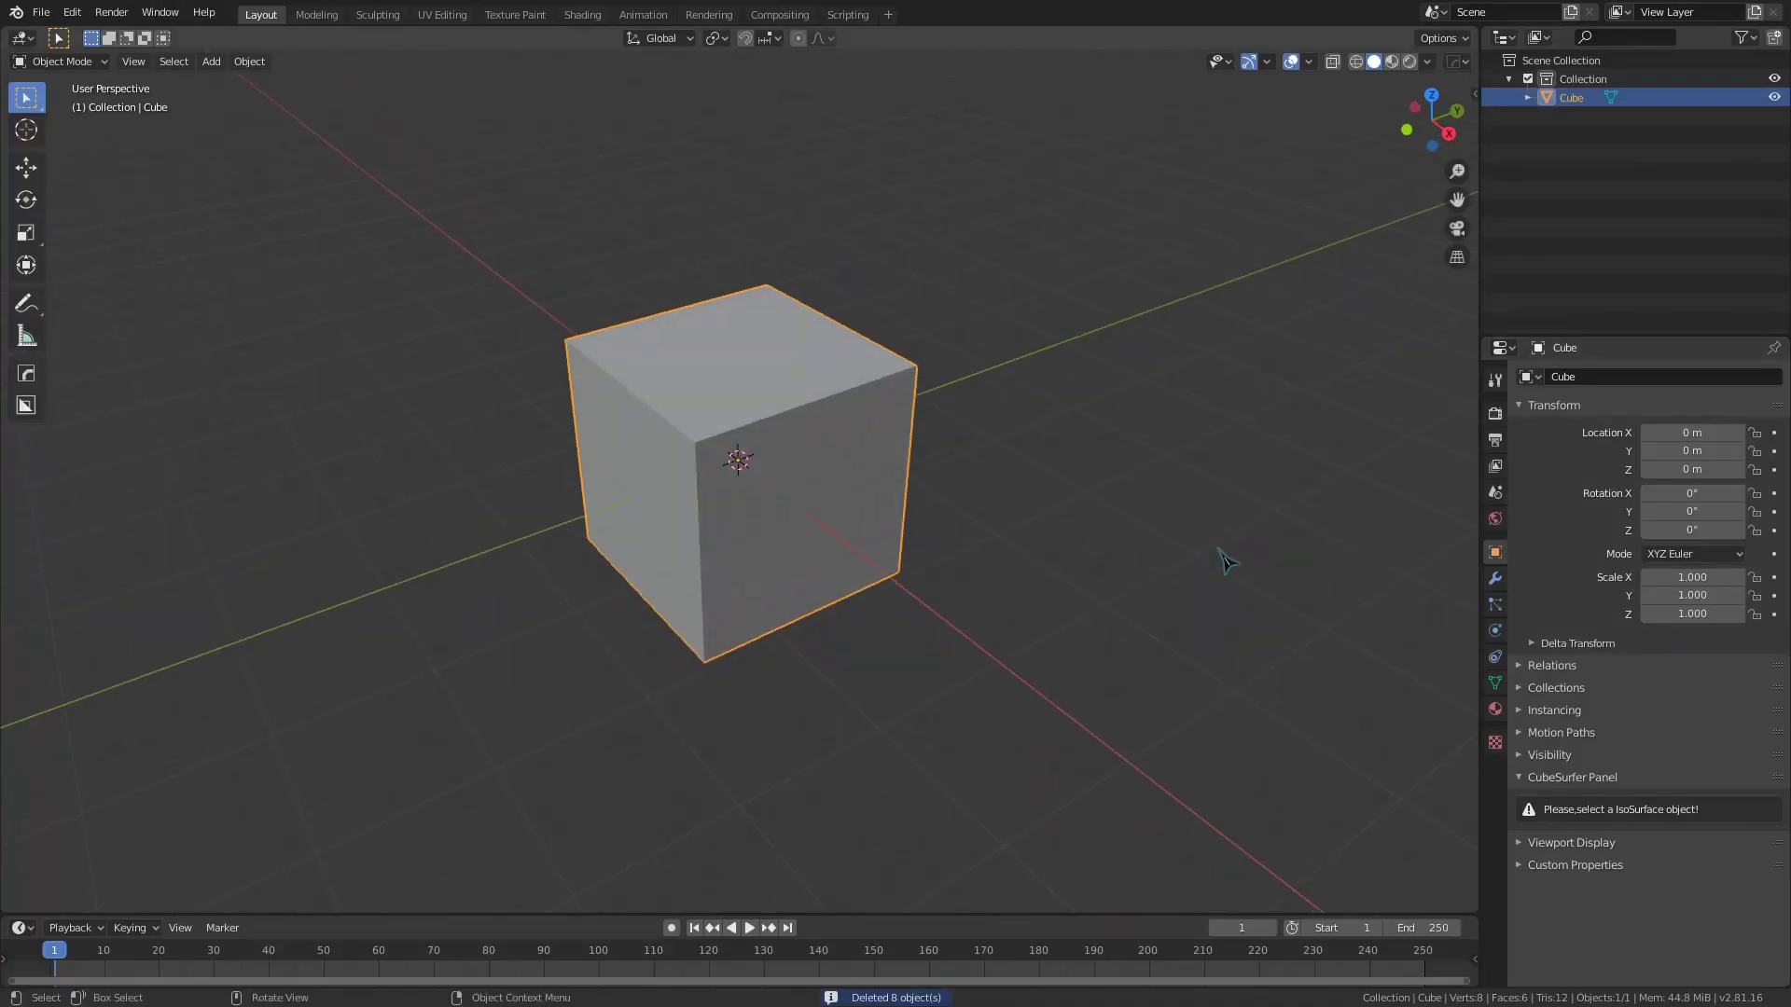
{"action": "key", "text": "F3"}
{"action": "key", "text": "Return"}
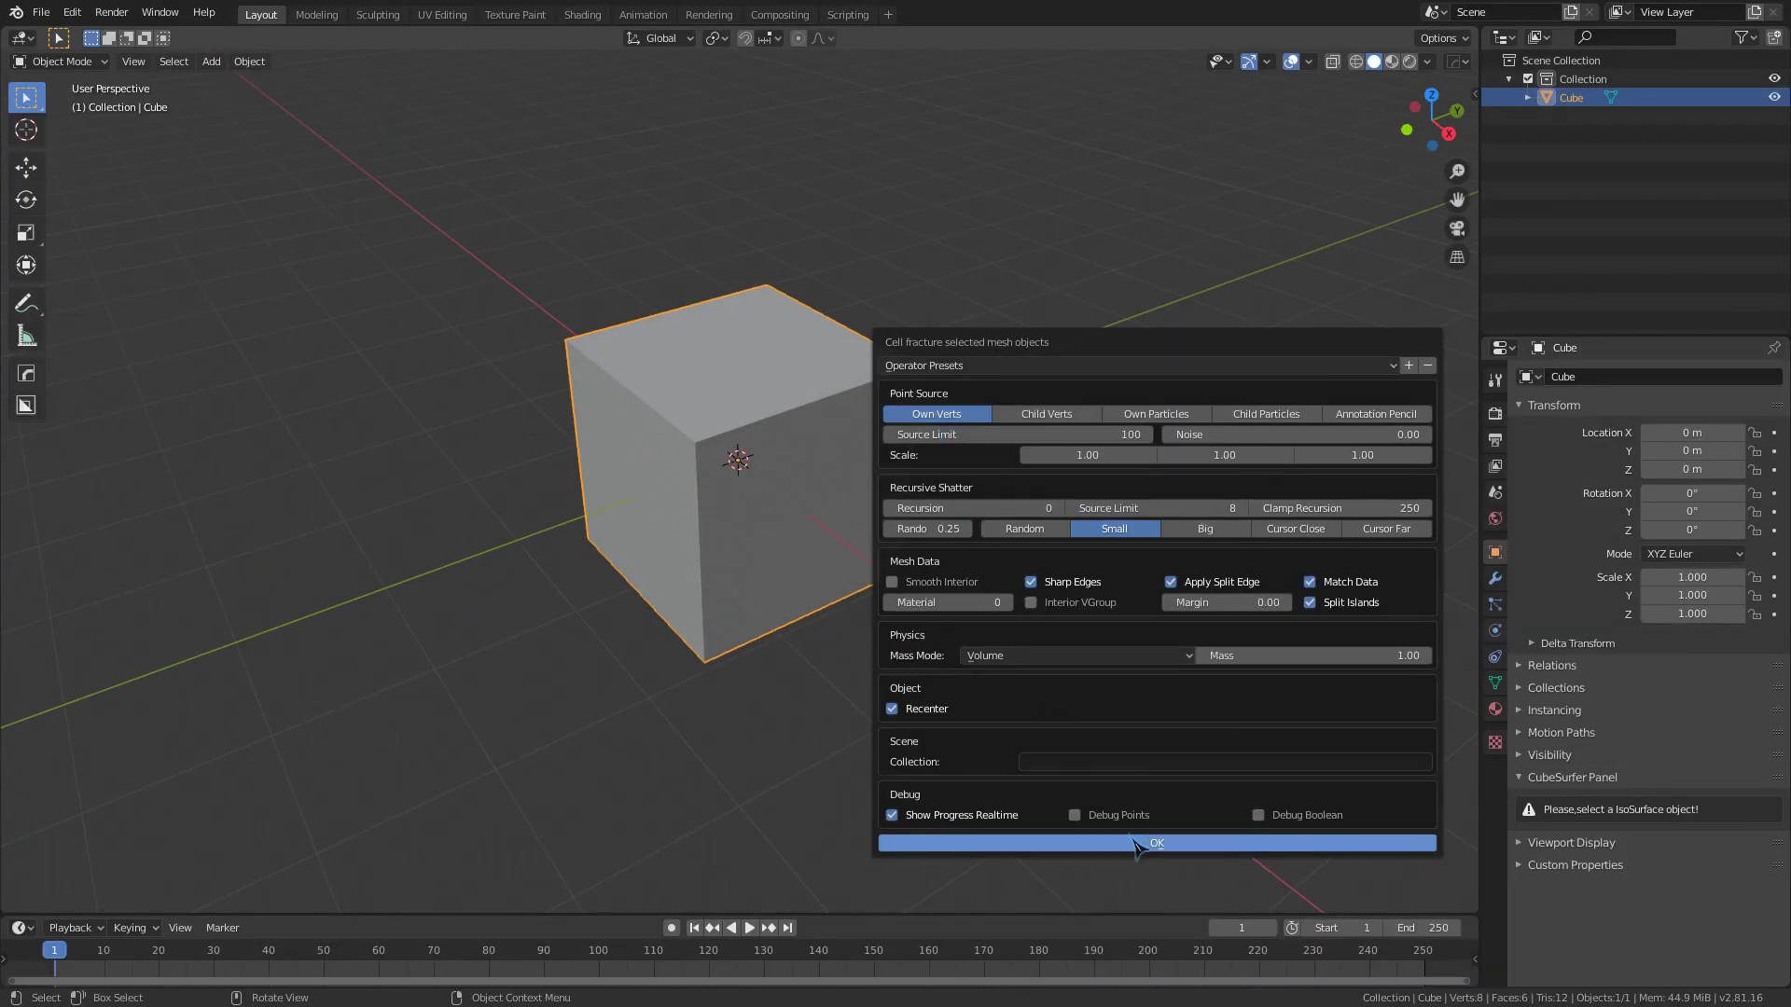
{"action": "left_click", "coordinate": [1134, 843]}
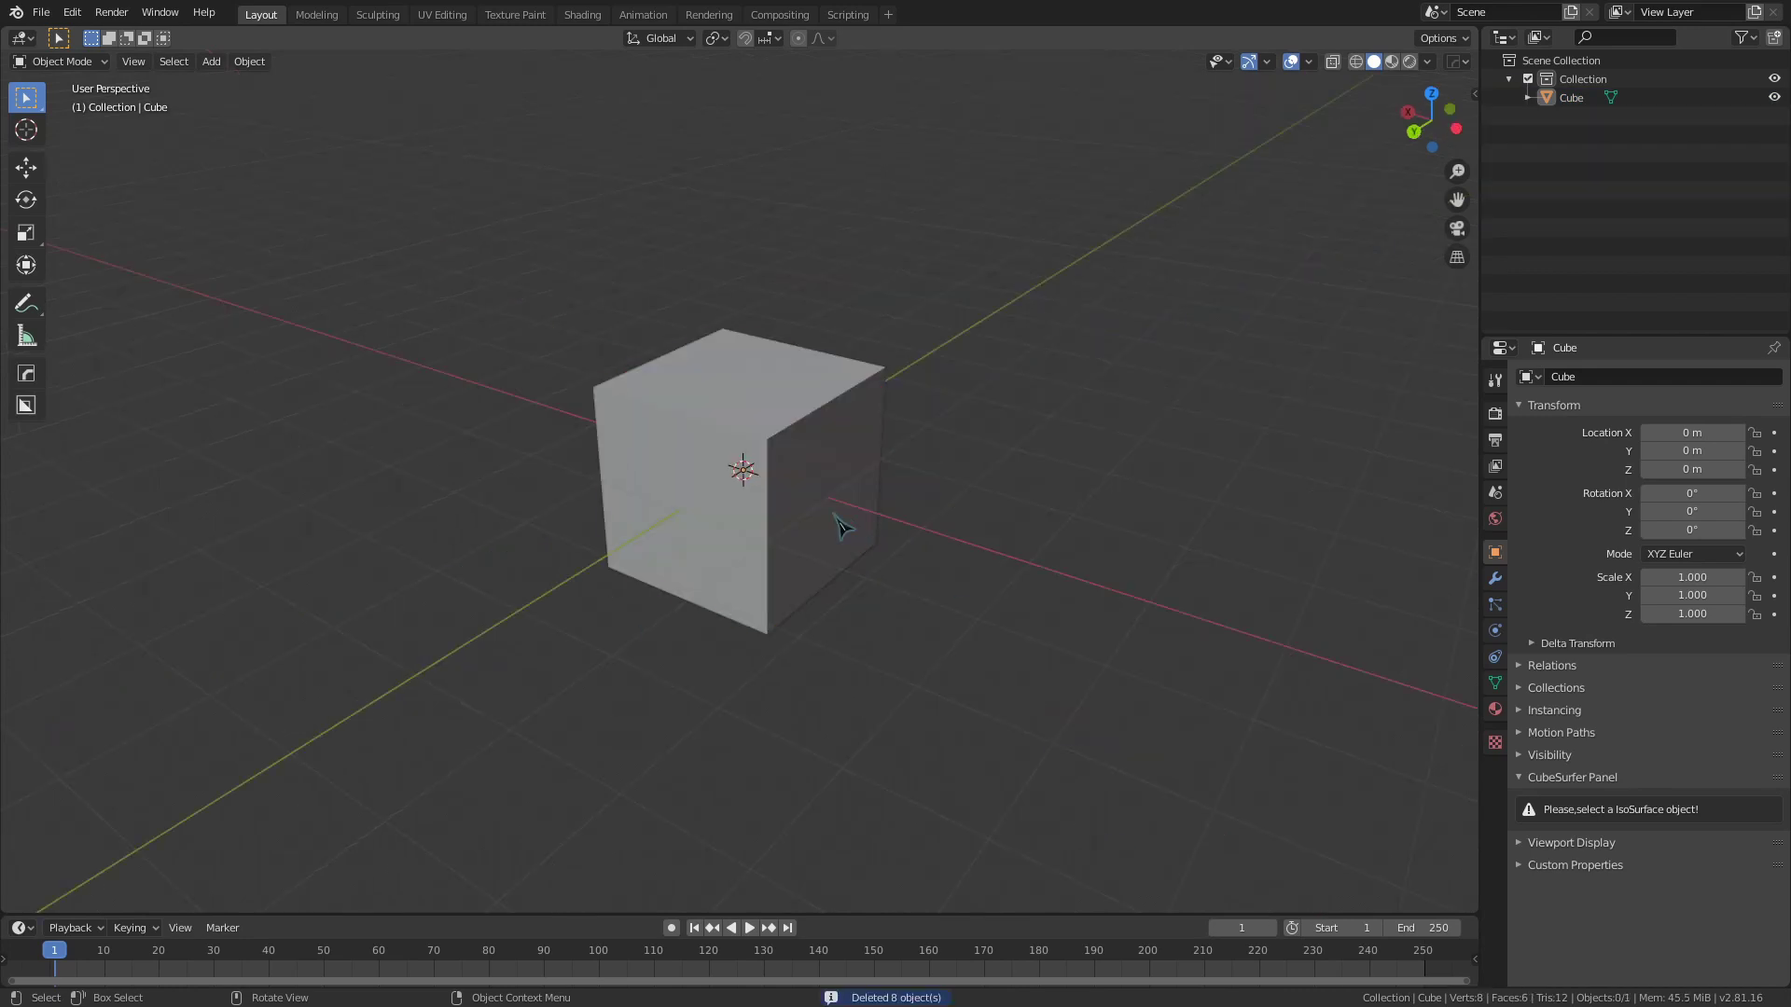
Step: Add an edge loop to the cube in Edit Mode and fracture it again
{"action": "left_click", "coordinate": [663, 403]}
{"action": "key", "text": "Tab"}
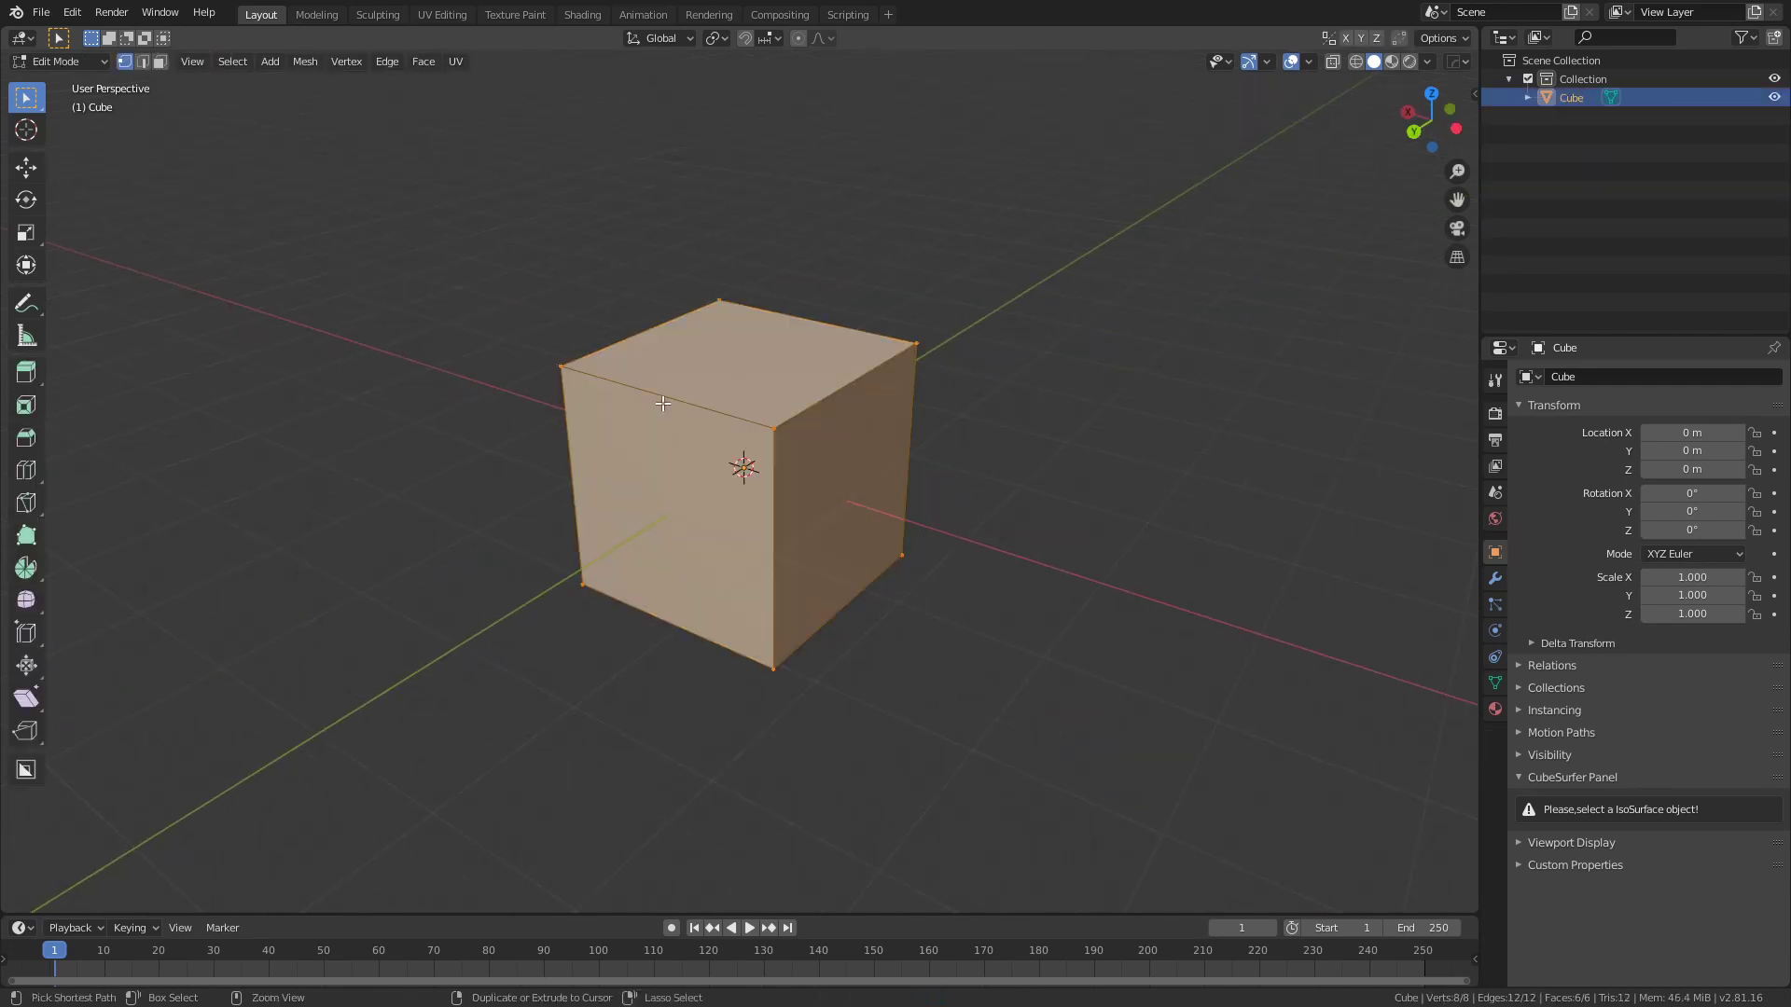
{"action": "key", "text": "ctrl+r"}
{"action": "left_click", "coordinate": [739, 462]}
{"action": "key", "text": "Tab"}
{"action": "key", "text": "F3"}
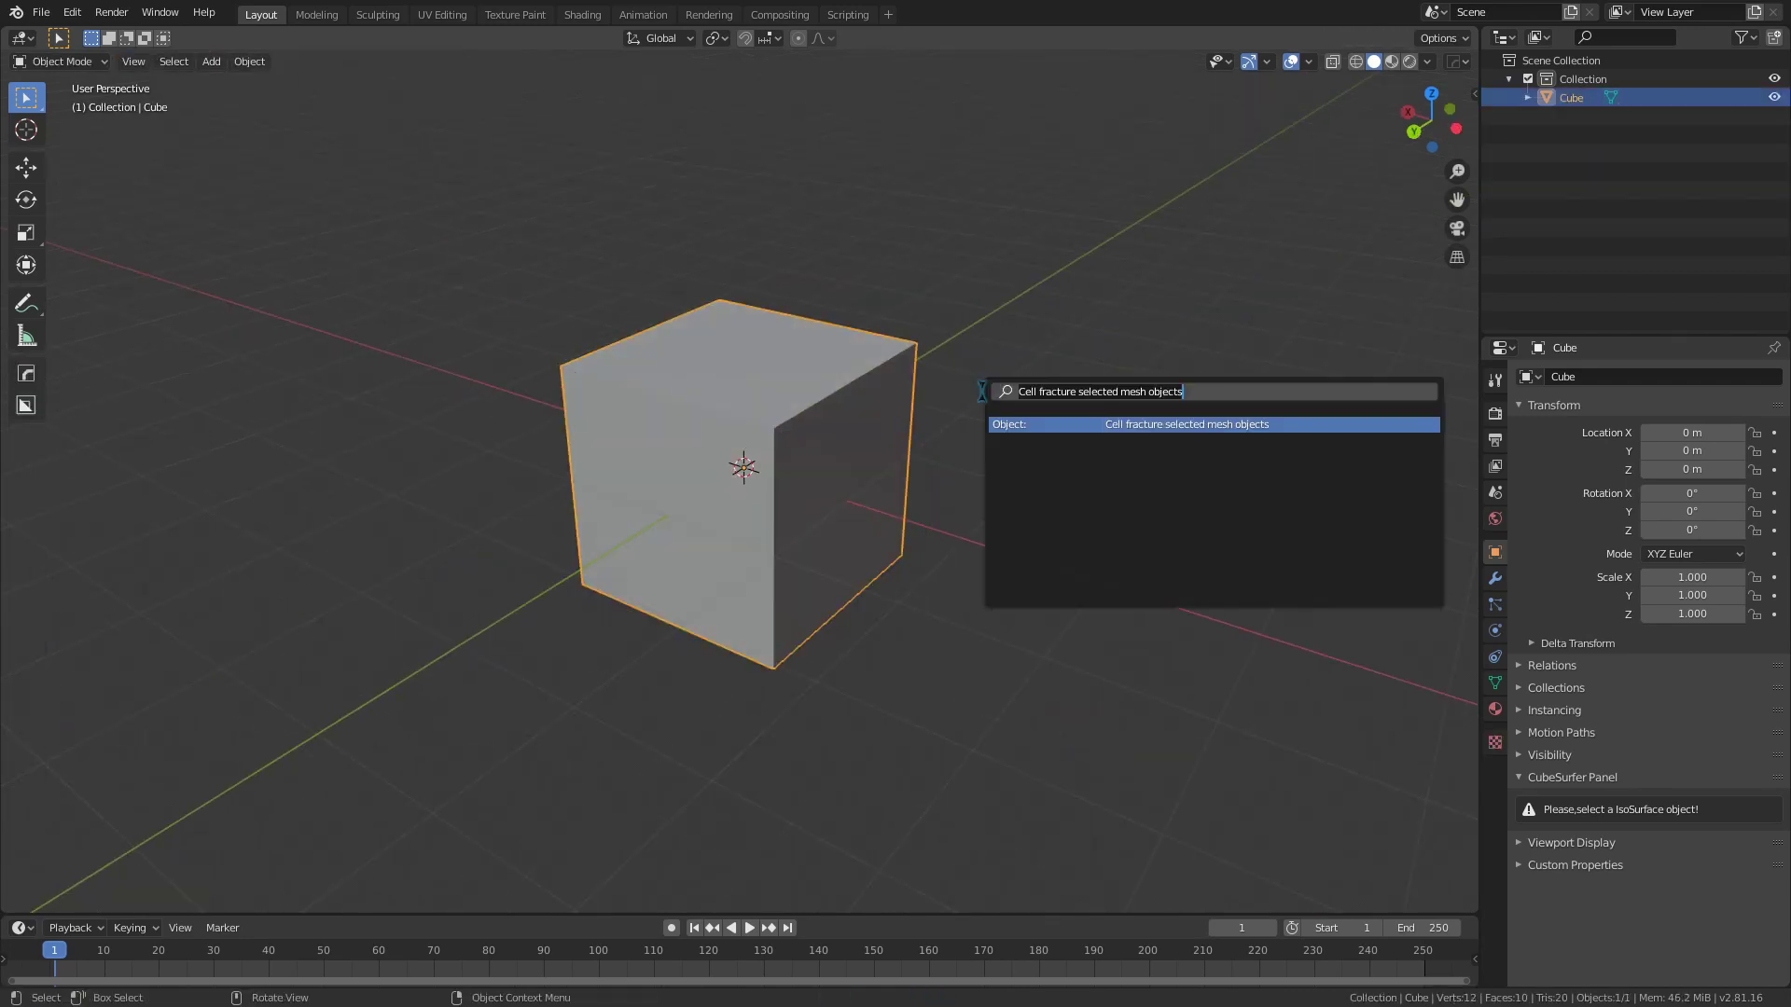
{"action": "key", "text": "Return"}
{"action": "left_click", "coordinate": [1023, 888]}
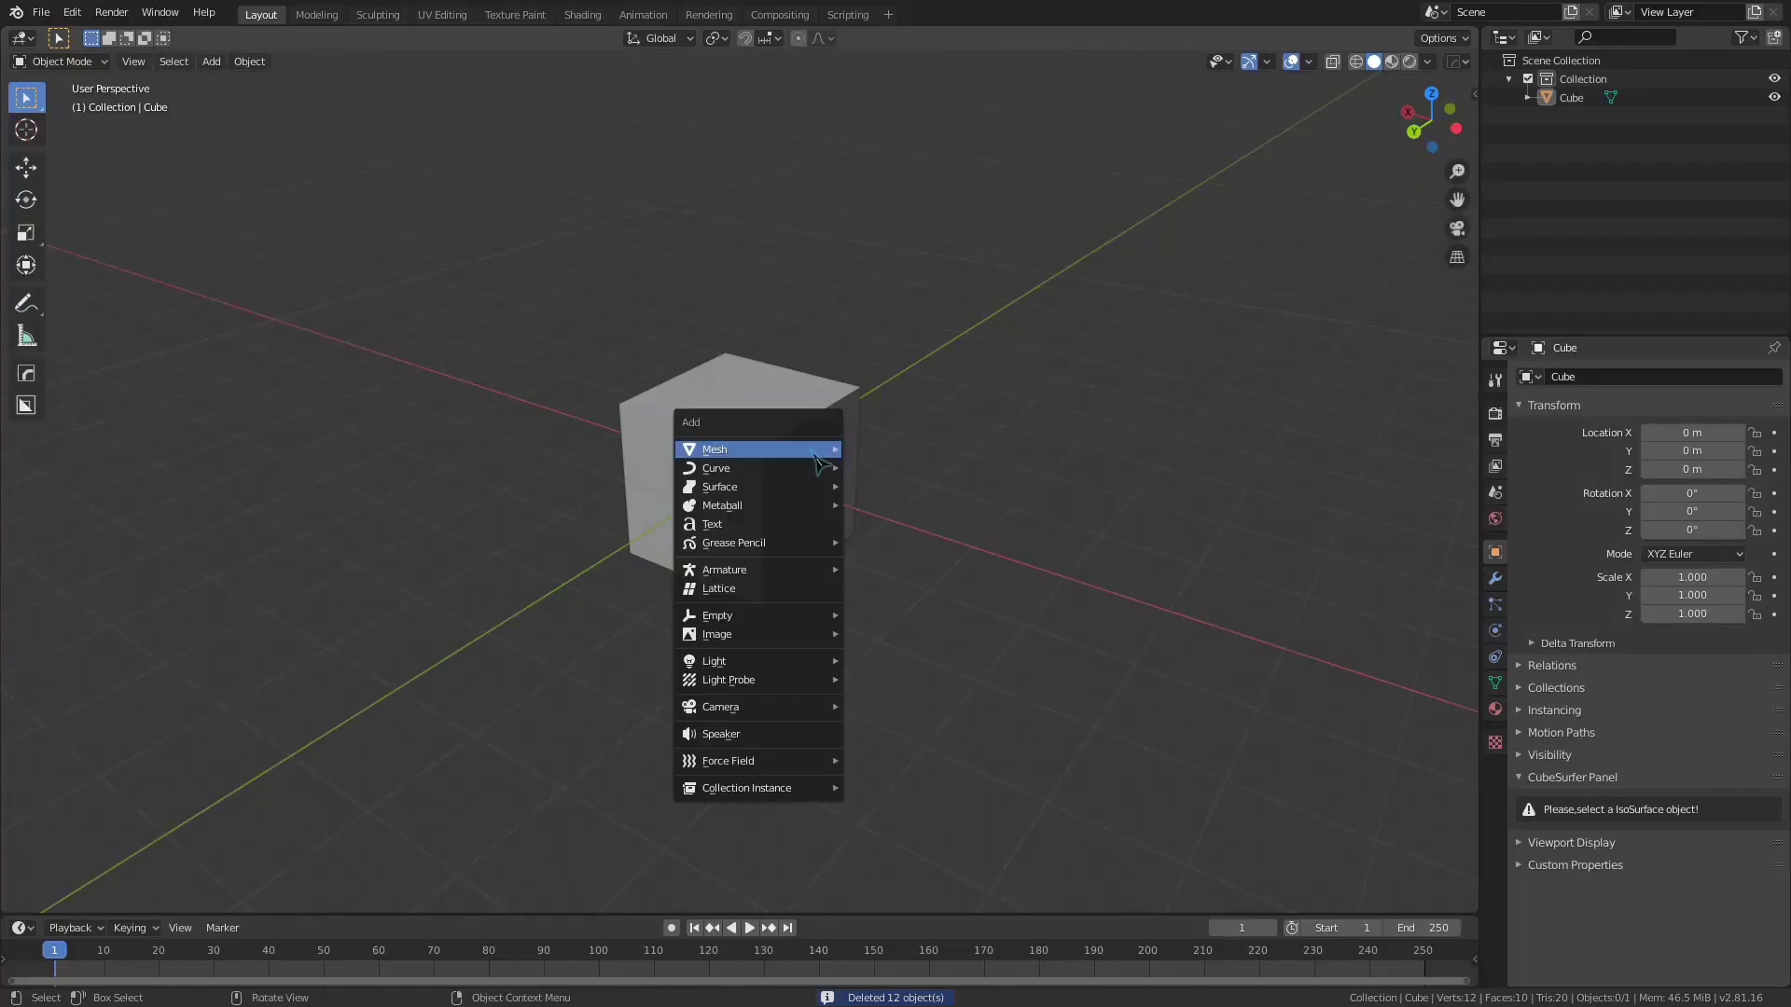
Step: Add an icosphere and parent it to the cube
{"action": "mouse_move", "coordinate": [821, 452]}
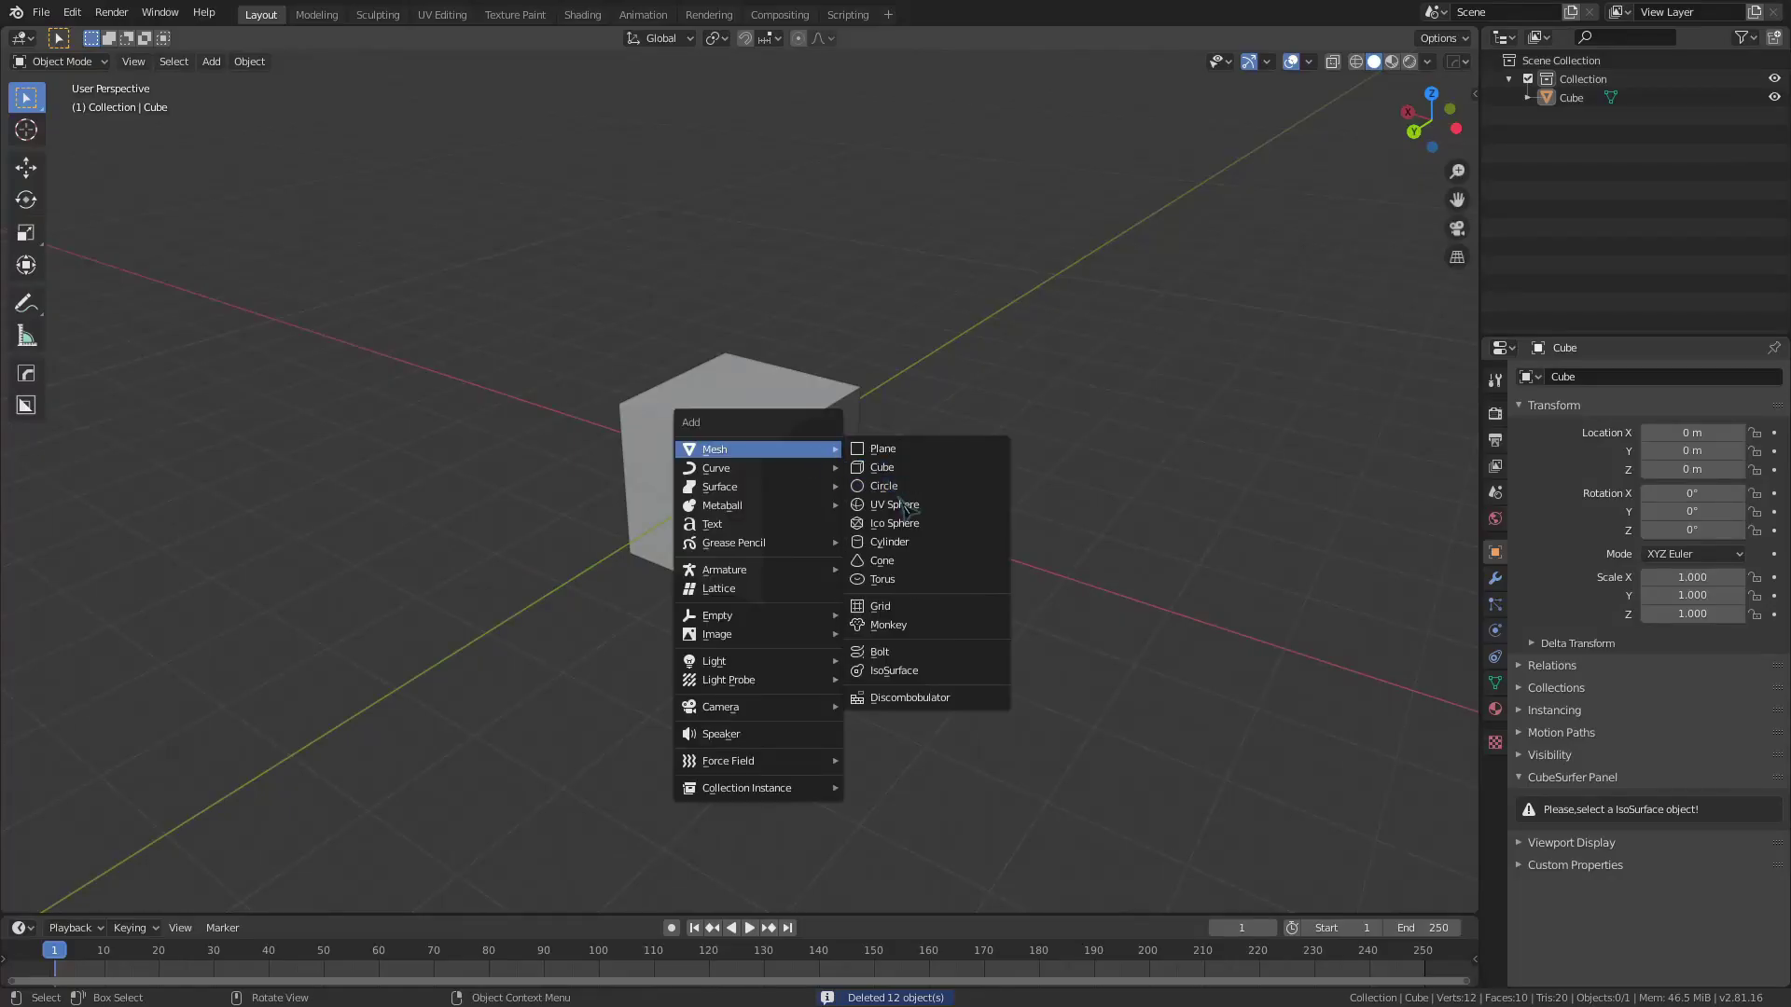
{"action": "left_click", "coordinate": [895, 524]}
{"action": "key", "text": "ctrl+p"}
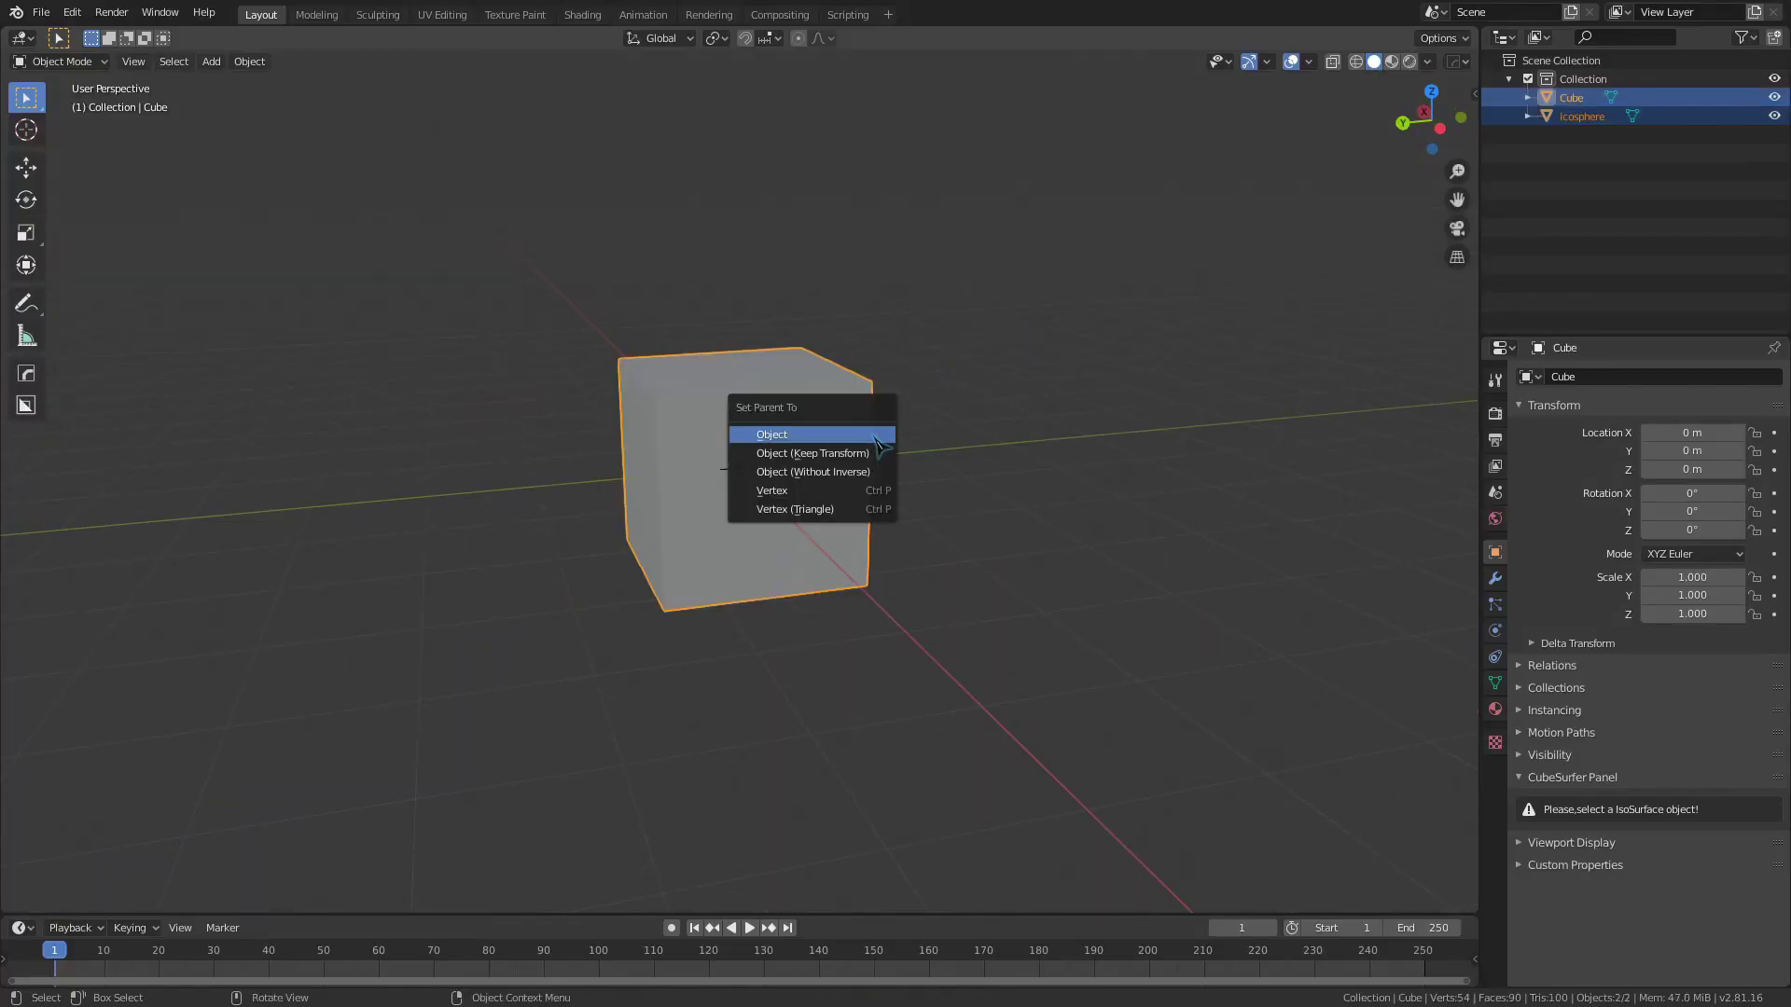
{"action": "left_click", "coordinate": [839, 434]}
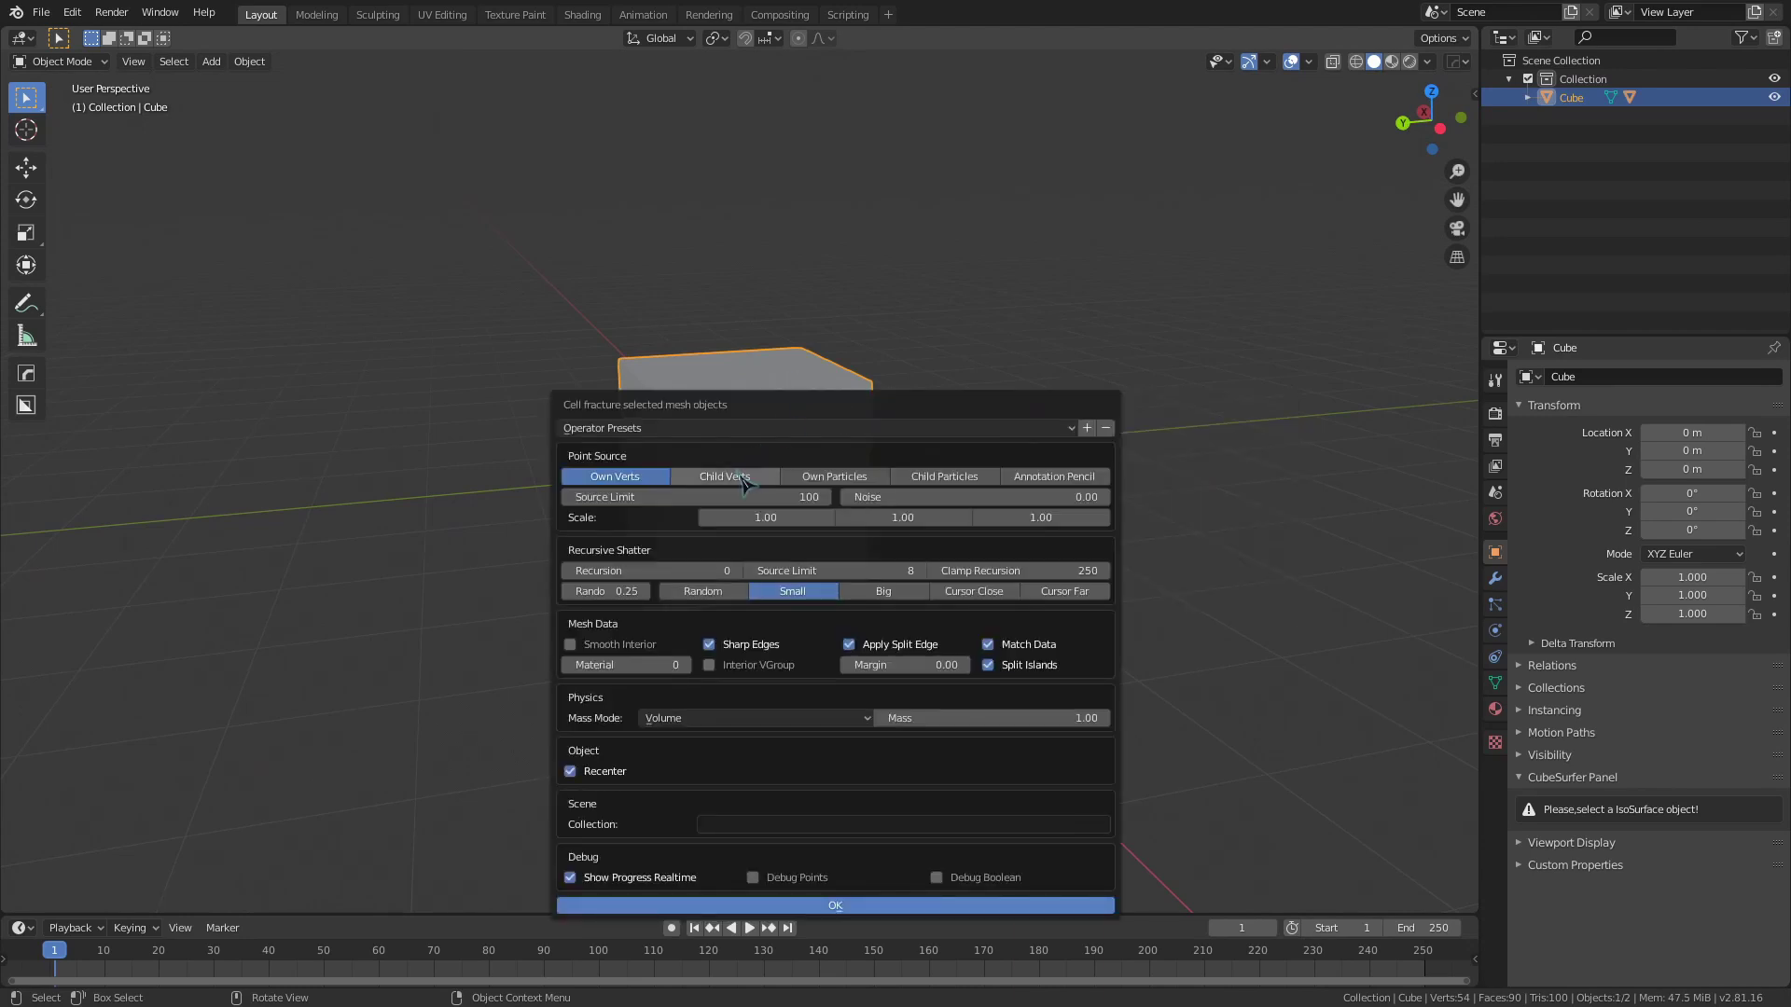
Step: Shatter the cube with Child Verts as the point source, then undo
{"action": "left_click", "coordinate": [725, 477]}
{"action": "left_click", "coordinate": [850, 904]}
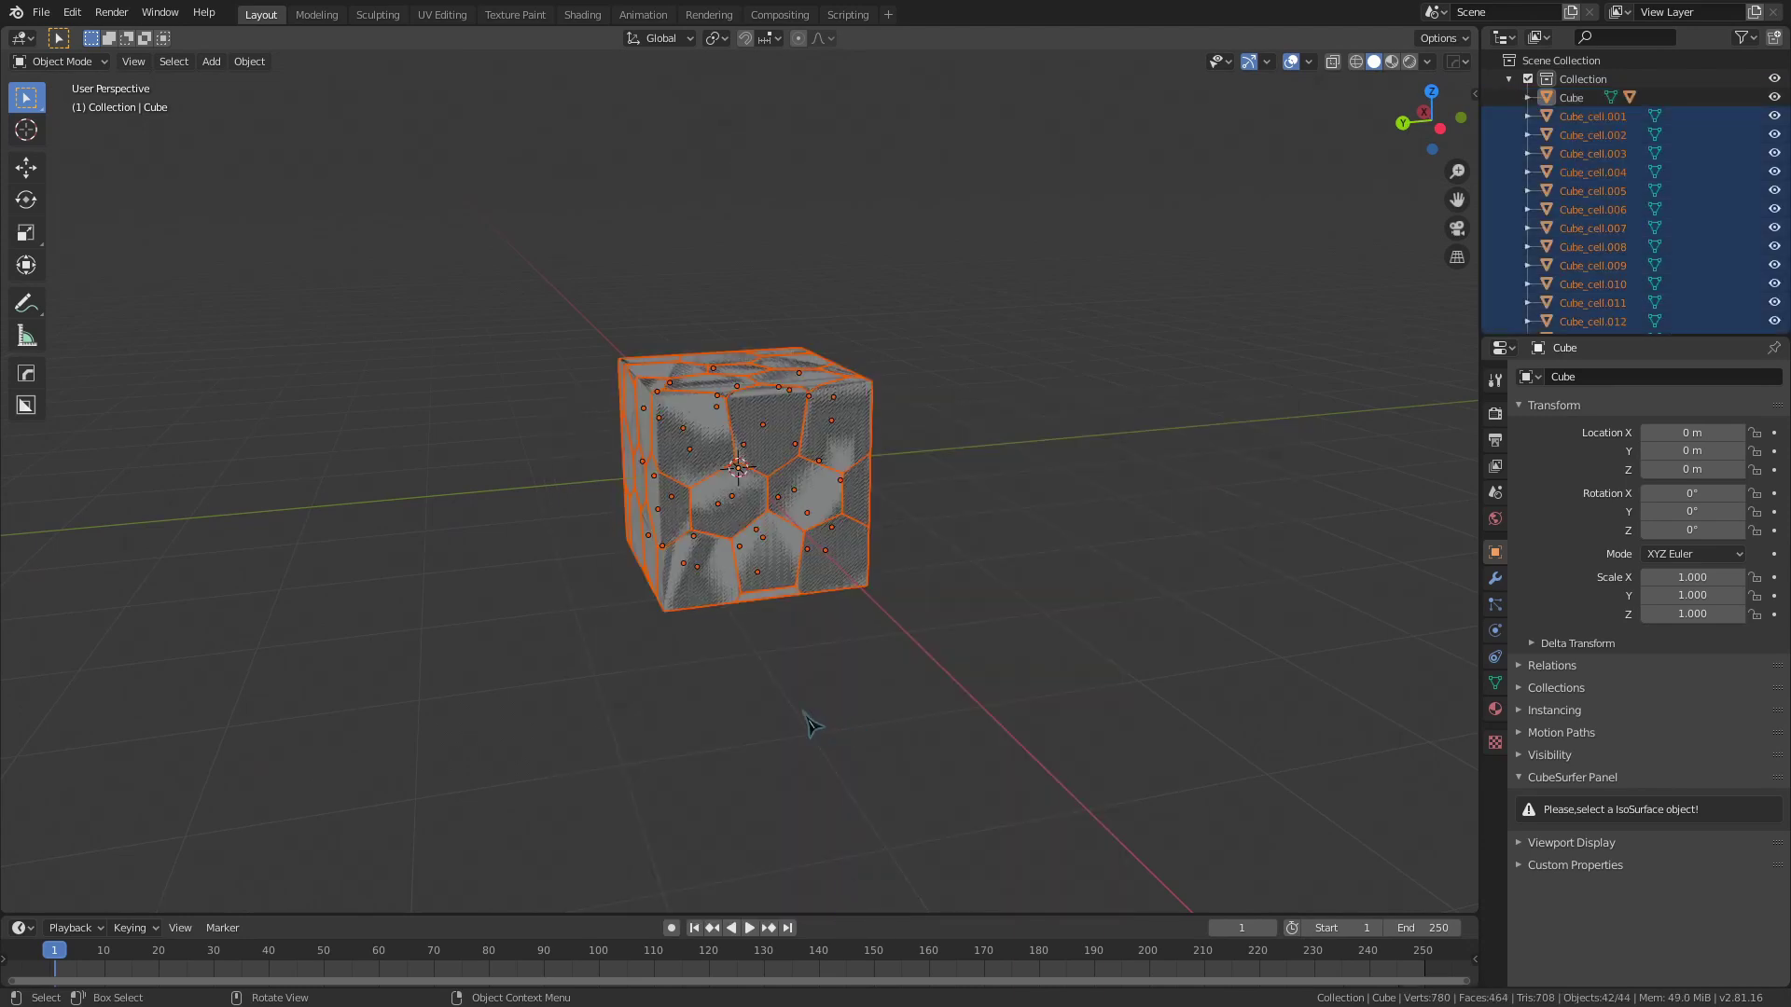
{"action": "mouse_move", "coordinate": [812, 724]}
{"action": "middle_mouse_down"}
{"action": "mouse_move", "coordinate": [909, 744]}
{"action": "mouse_move", "coordinate": [773, 723]}
{"action": "mouse_move", "coordinate": [830, 732]}
{"action": "middle_mouse_up"}
{"action": "key", "text": "ctrl+z"}
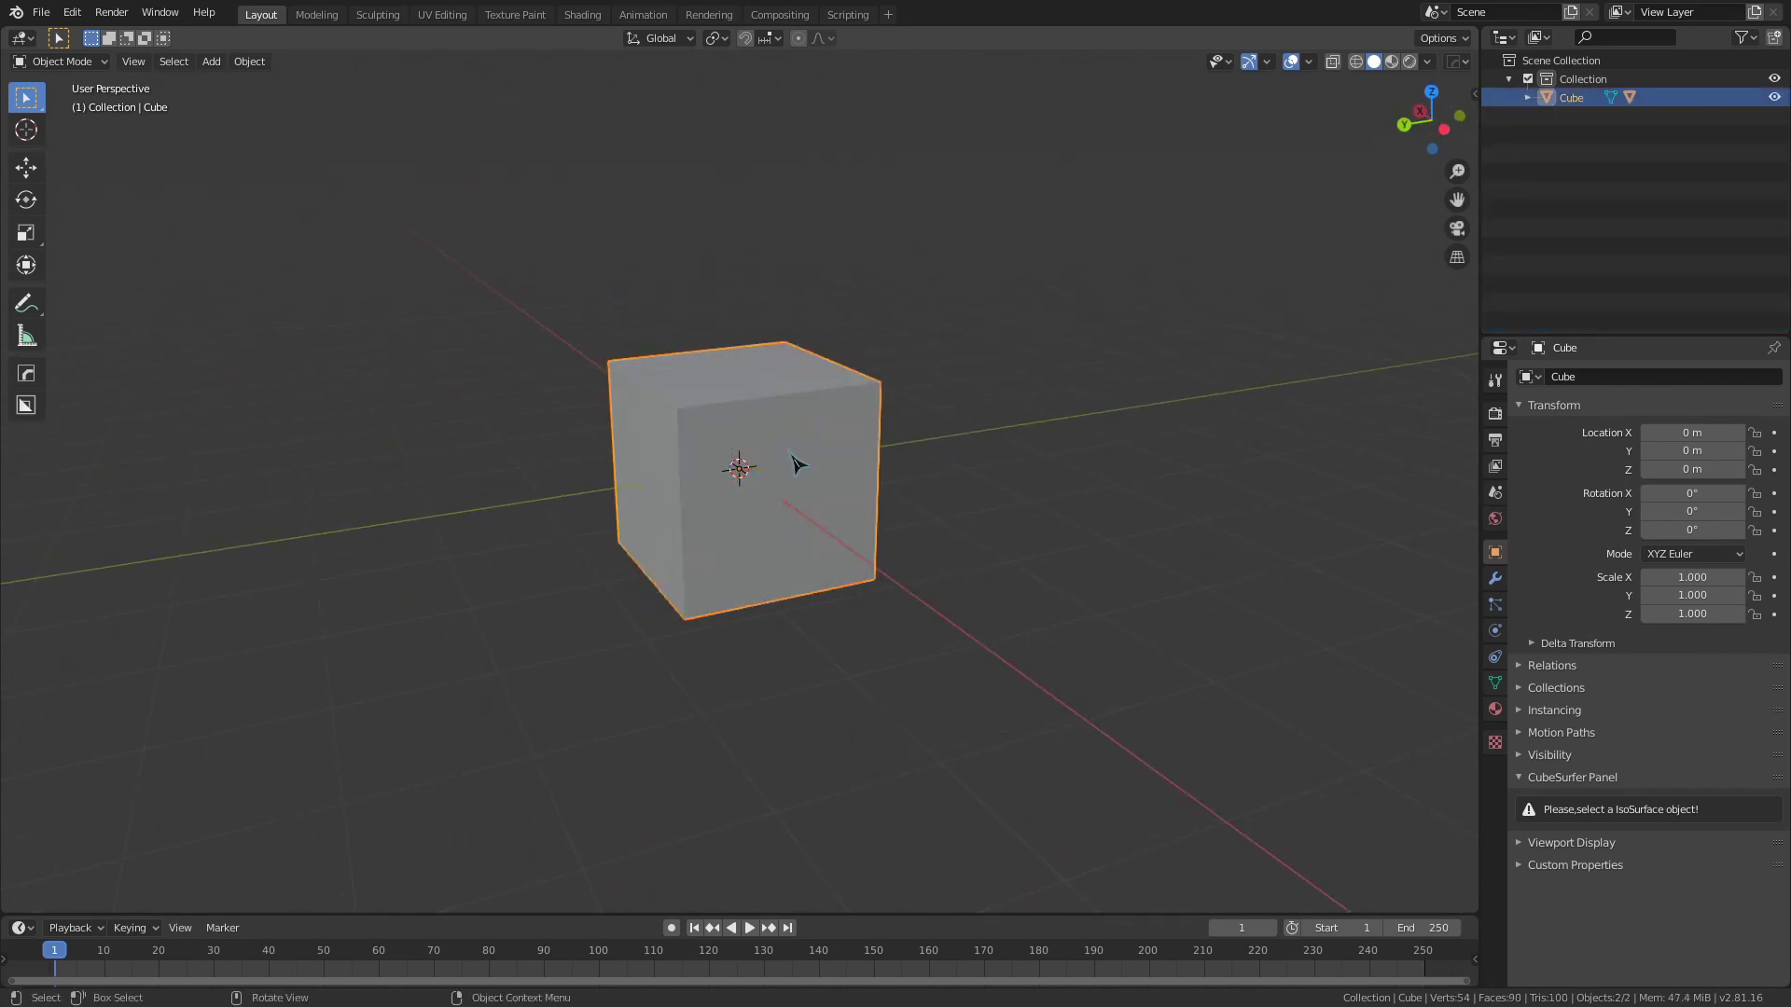
Step: Re-select the cube, fracture it again from the icosphere's vertices, then undo
{"action": "left_click", "coordinate": [799, 460]}
{"action": "key", "text": "g"}
{"action": "key", "text": "y"}
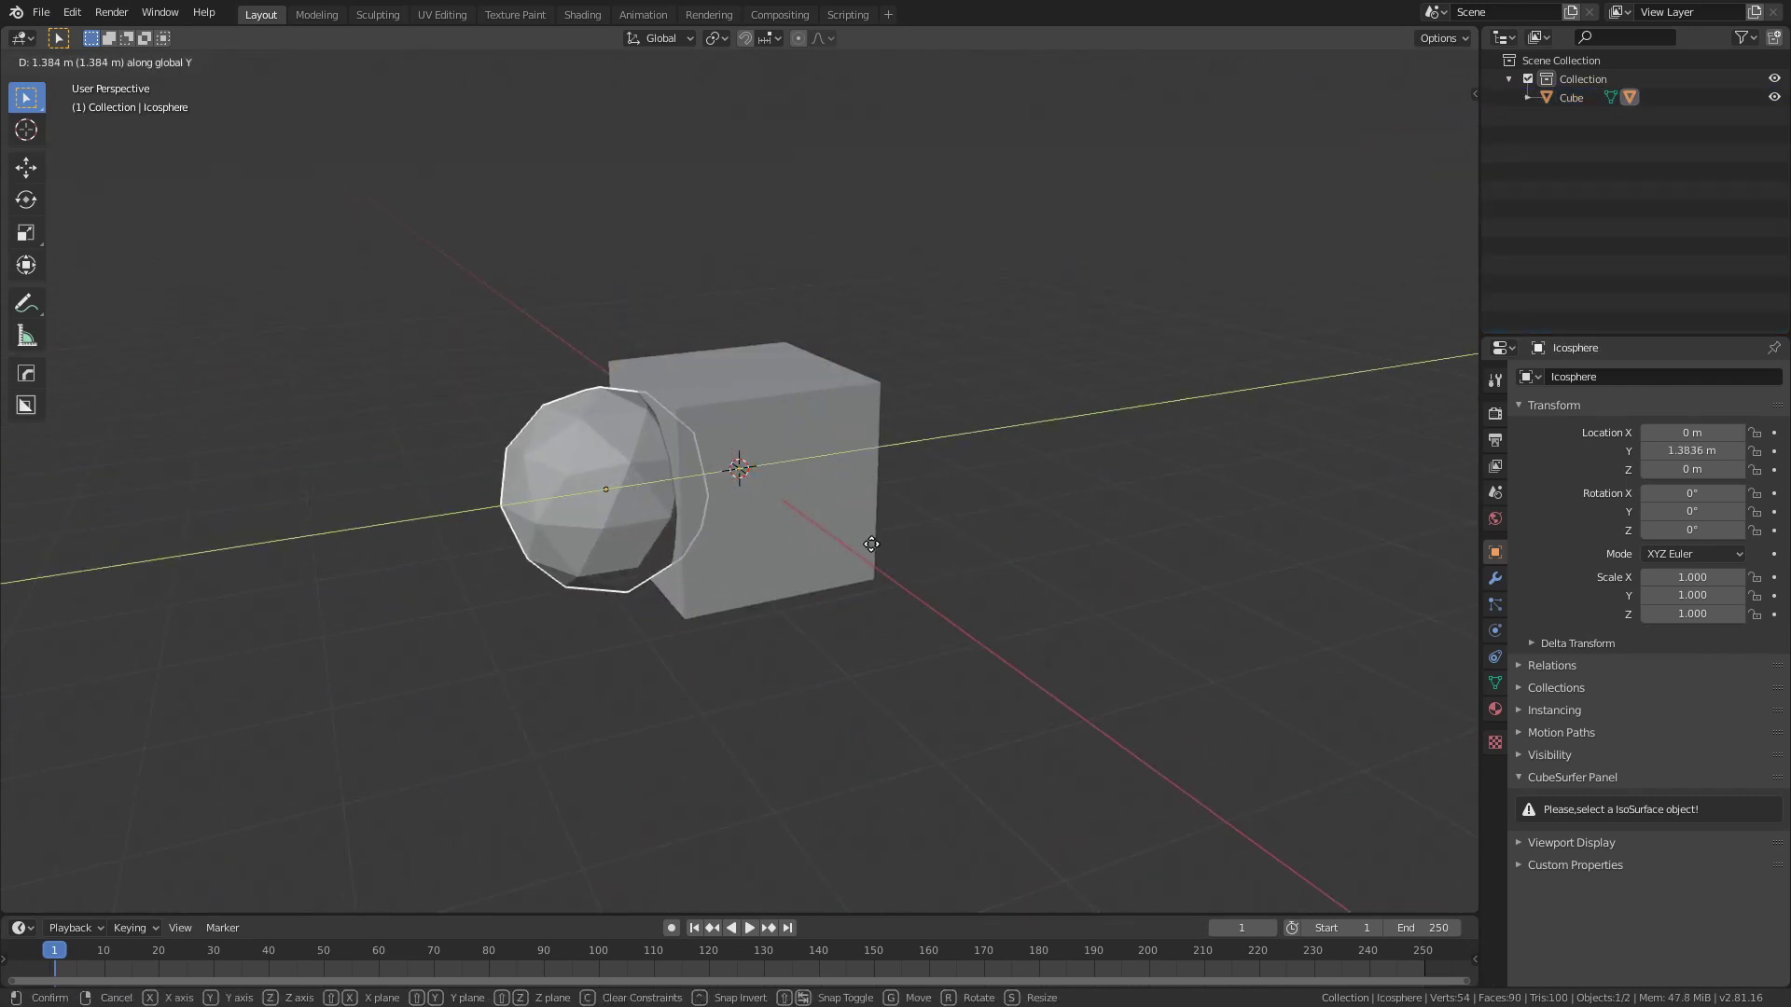
{"action": "key", "text": "Escape"}
{"action": "left_click", "coordinate": [828, 508]}
{"action": "key", "text": "F3"}
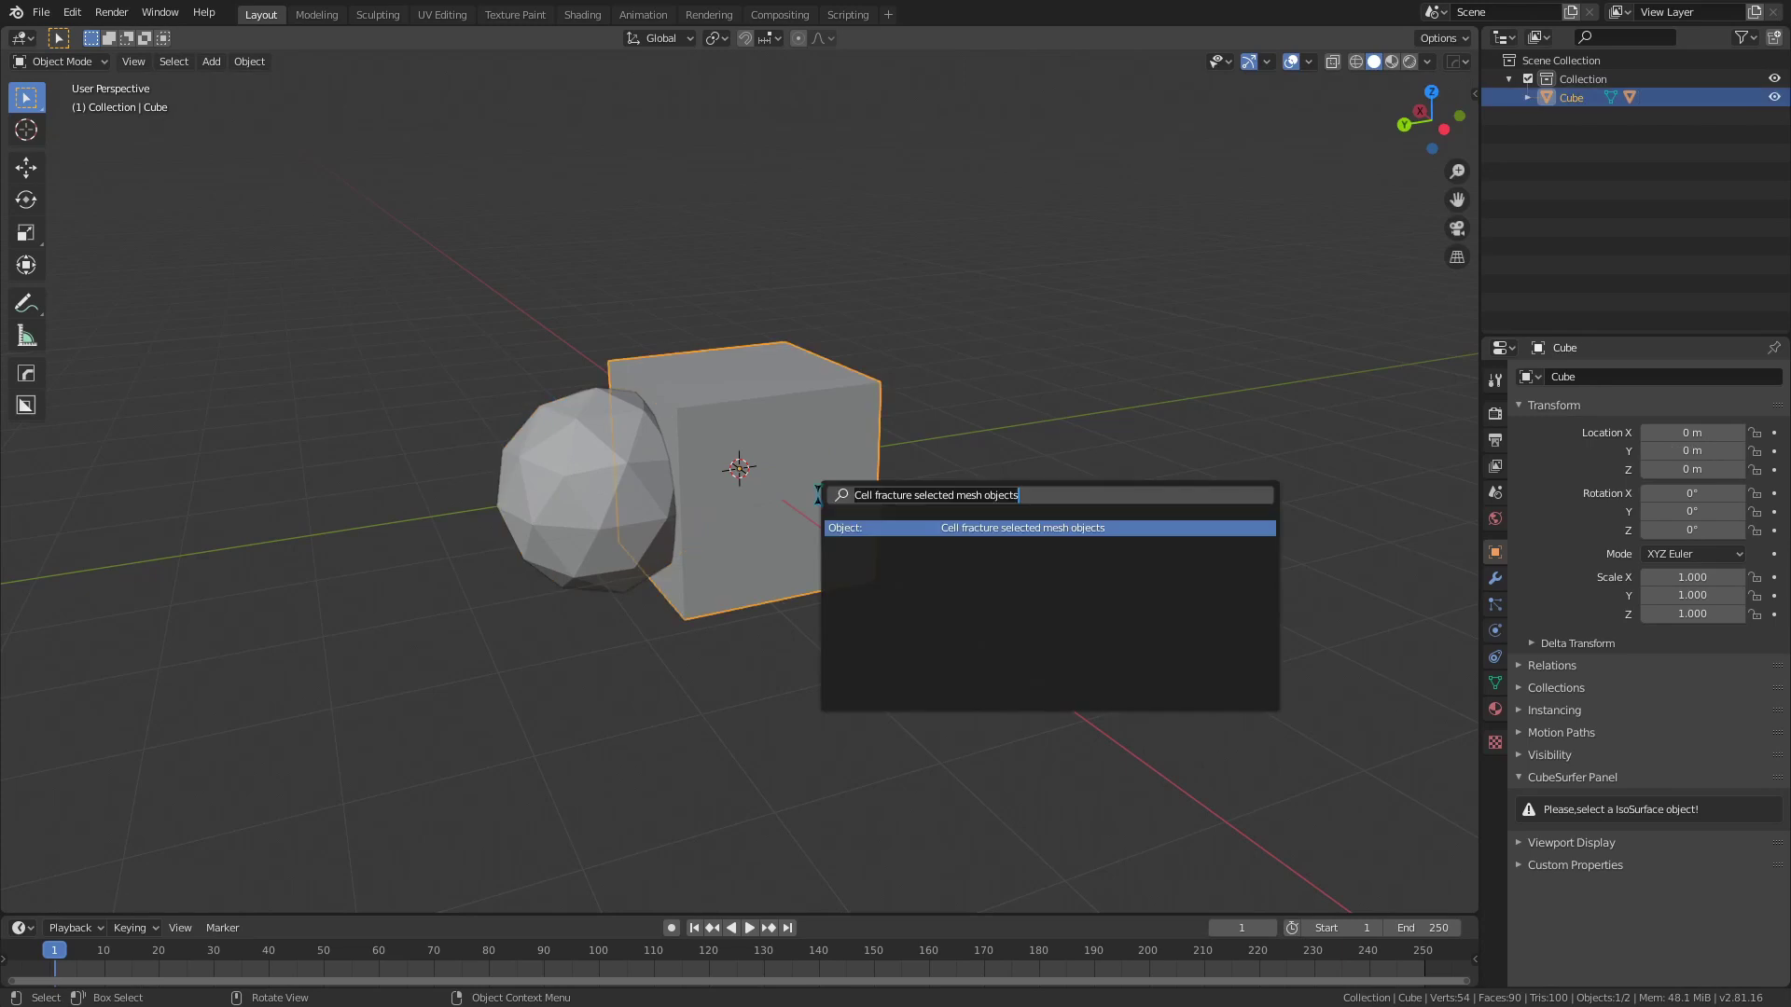
{"action": "key", "text": "Return"}
{"action": "left_click", "coordinate": [789, 983]}
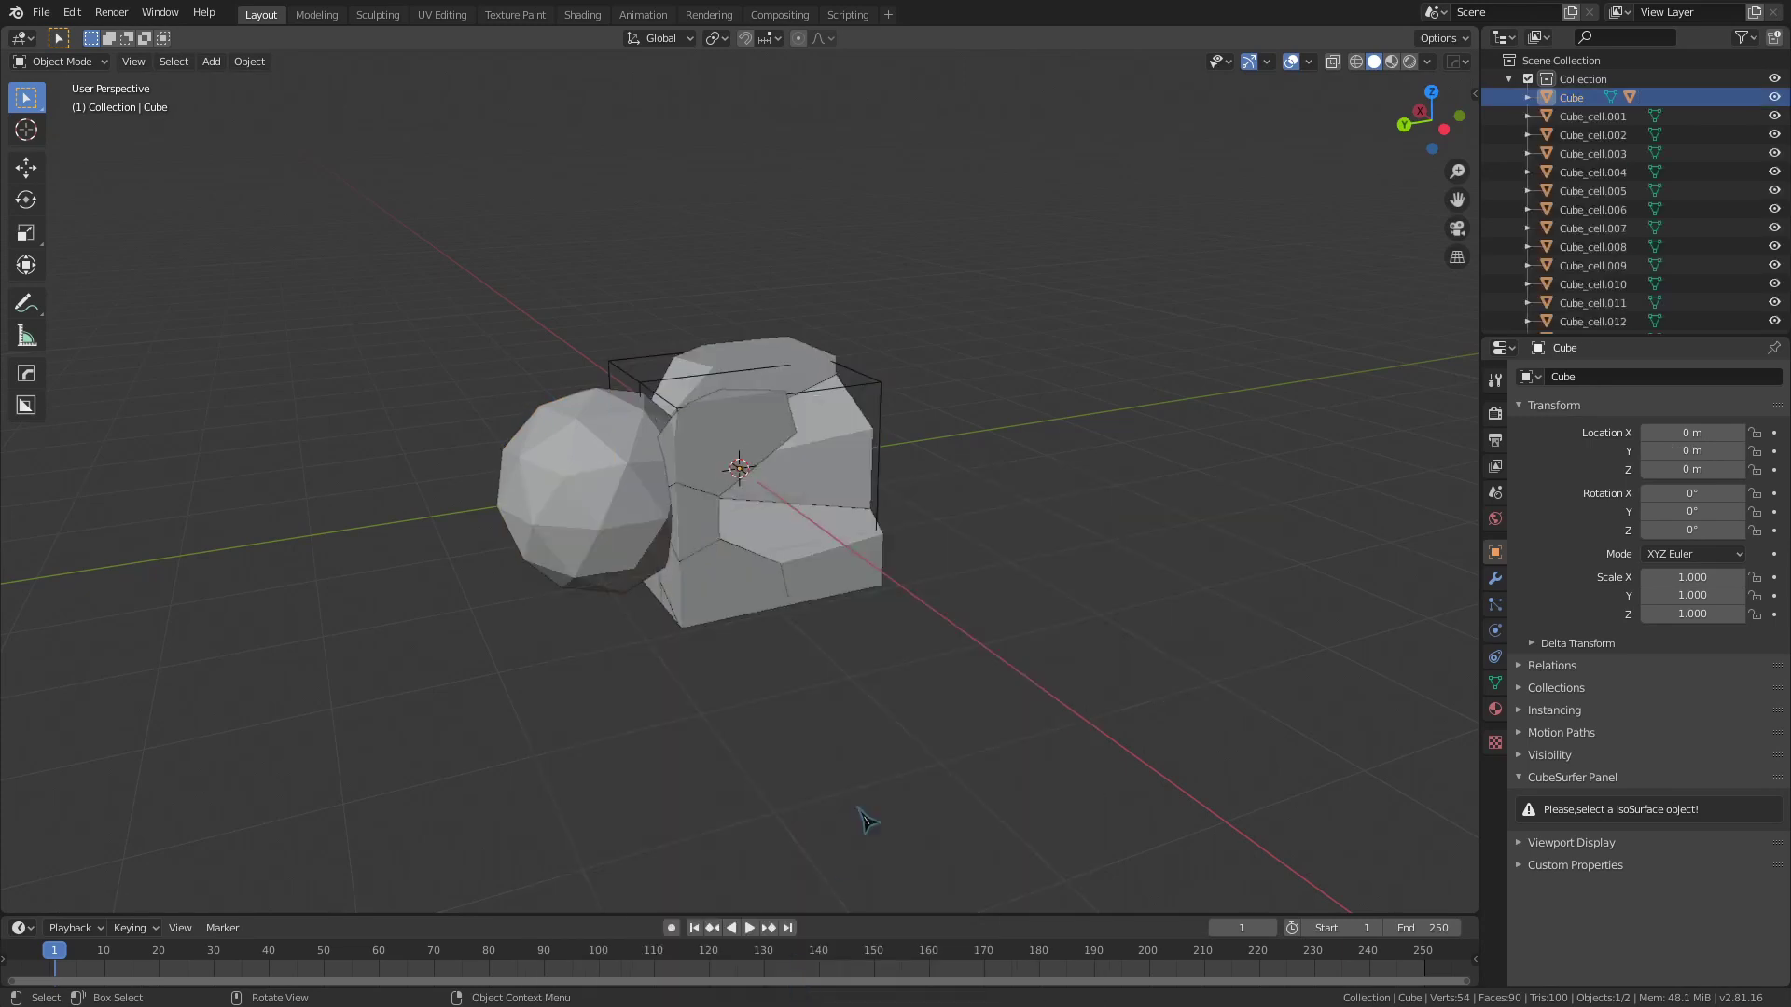
{"action": "middle_click_drag", "start_coordinate": [709, 653], "coordinate": [496, 363]}
{"action": "key", "text": "ctrl+z"}
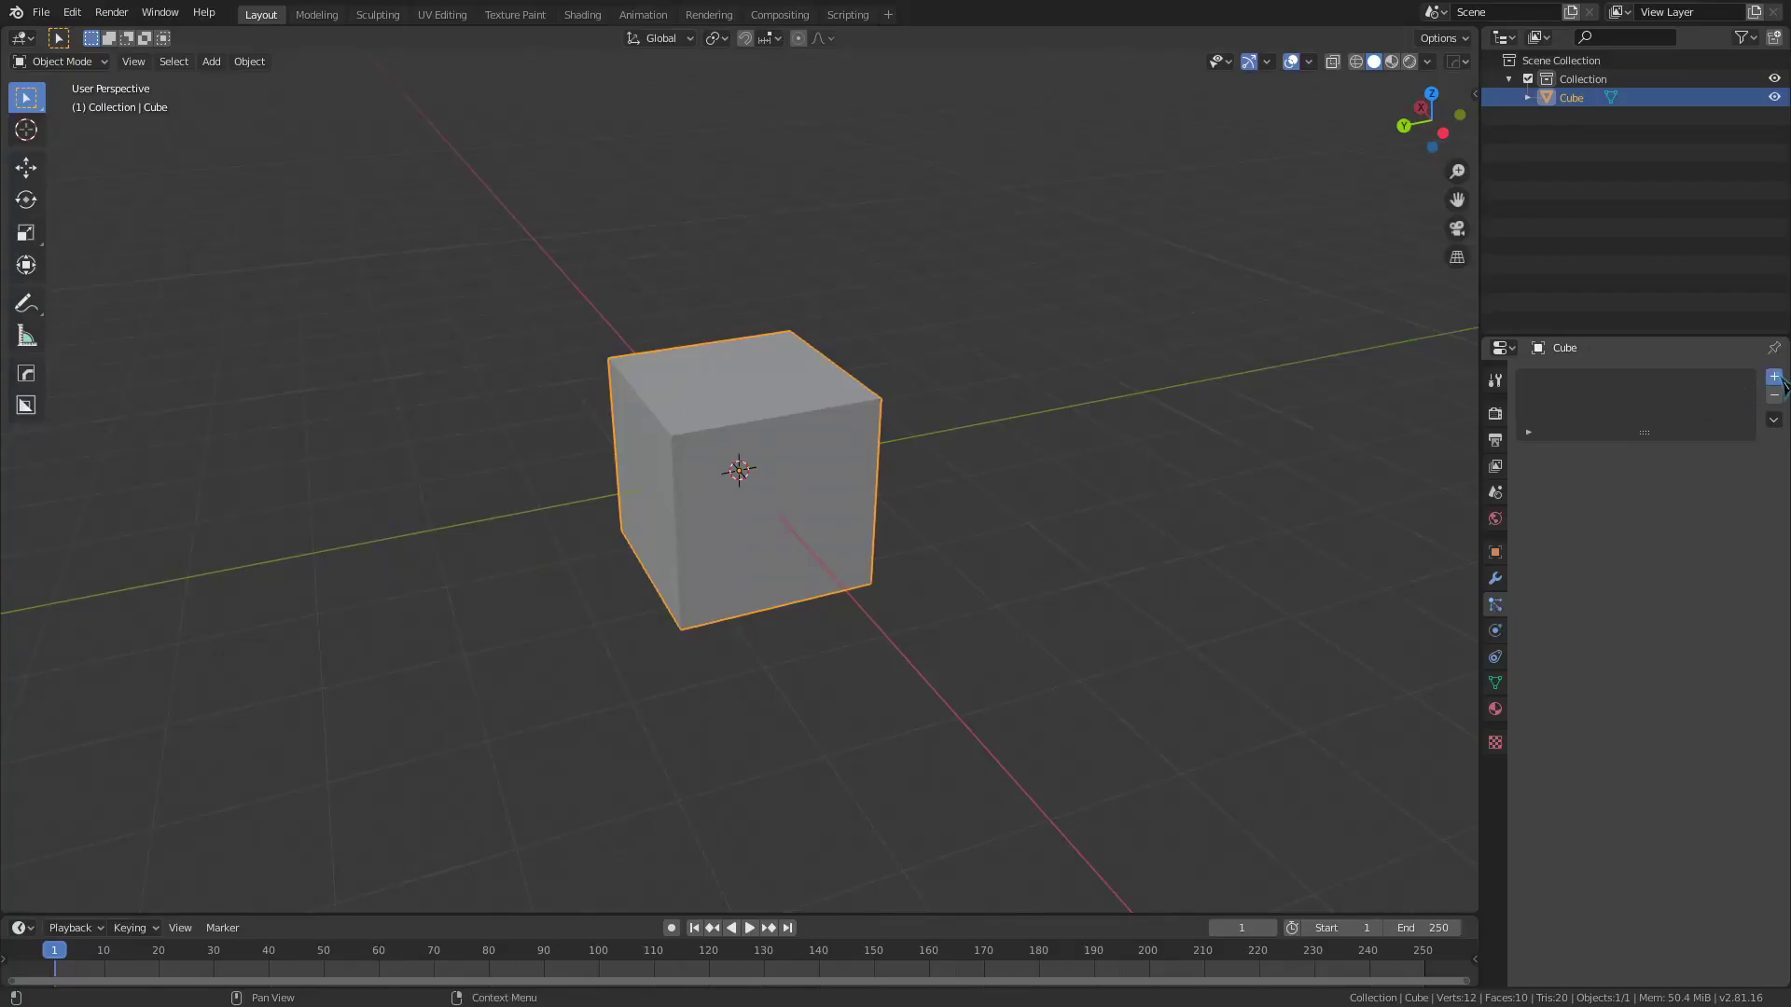
Step: Add a particle system to the cube with end frame 1, emitting from Volume
{"action": "left_click", "coordinate": [1774, 377]}
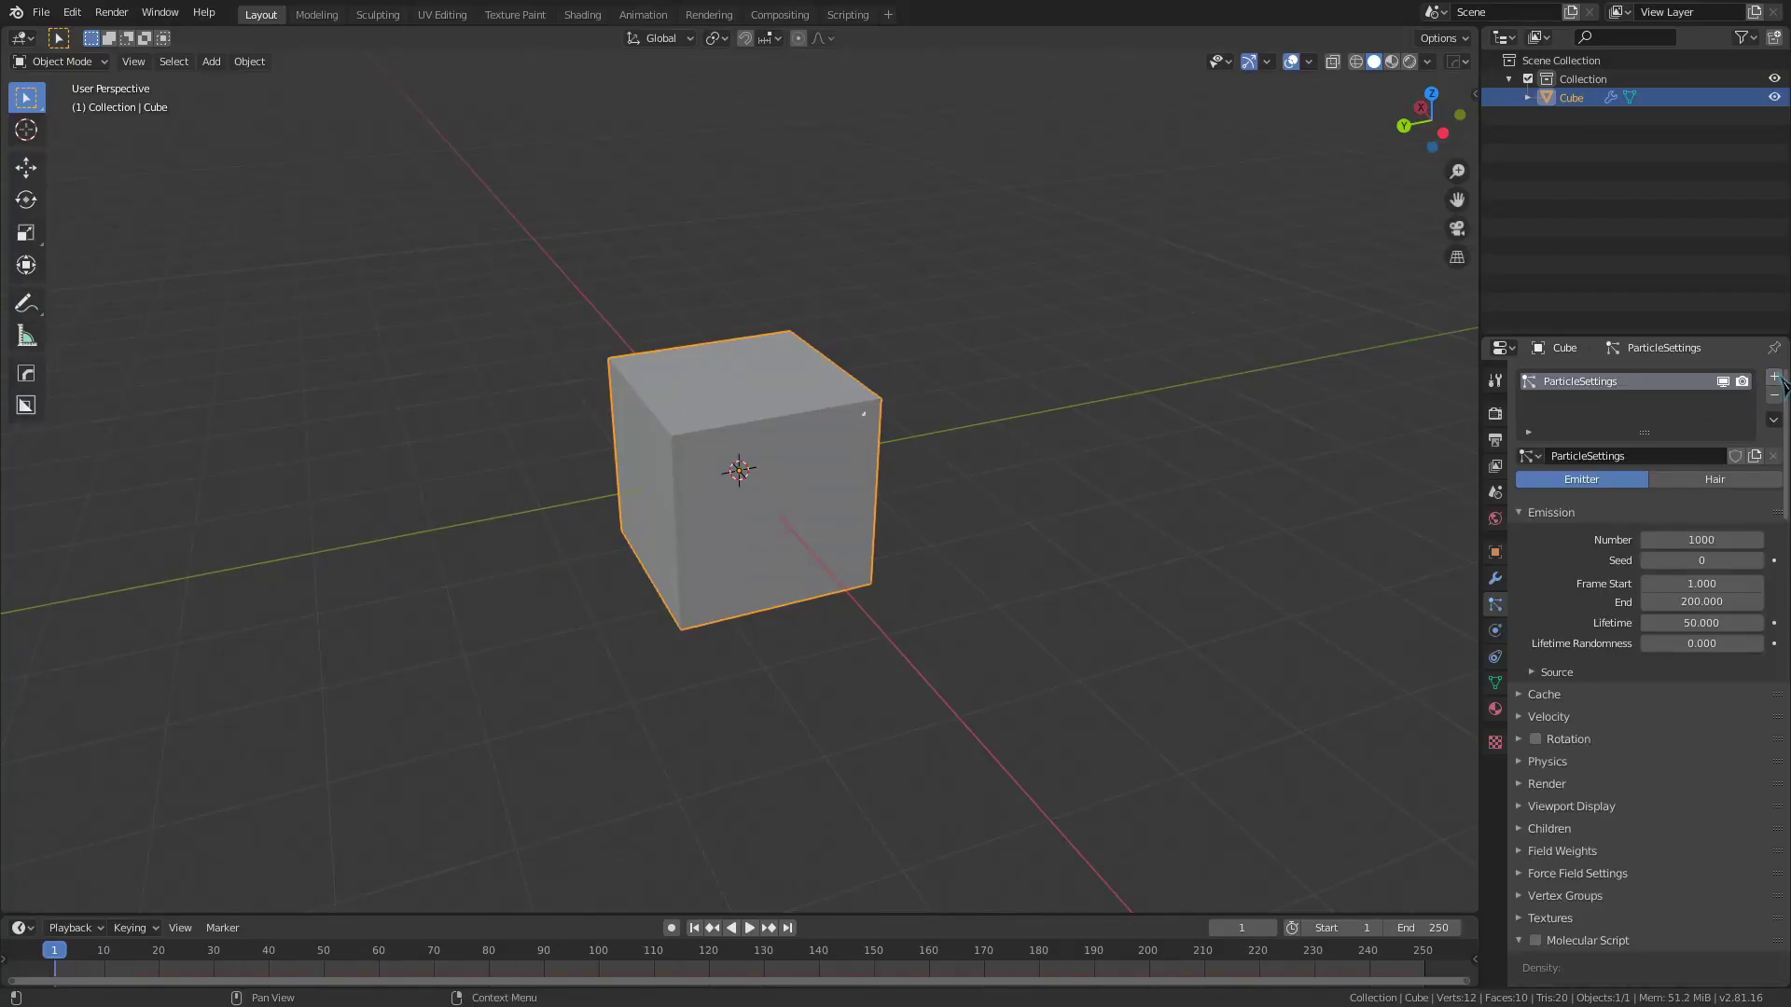
{"action": "left_click", "coordinate": [1718, 604]}
{"action": "type", "text": "1"}
{"action": "key", "text": "Return"}
{"action": "left_click", "coordinate": [1596, 673]}
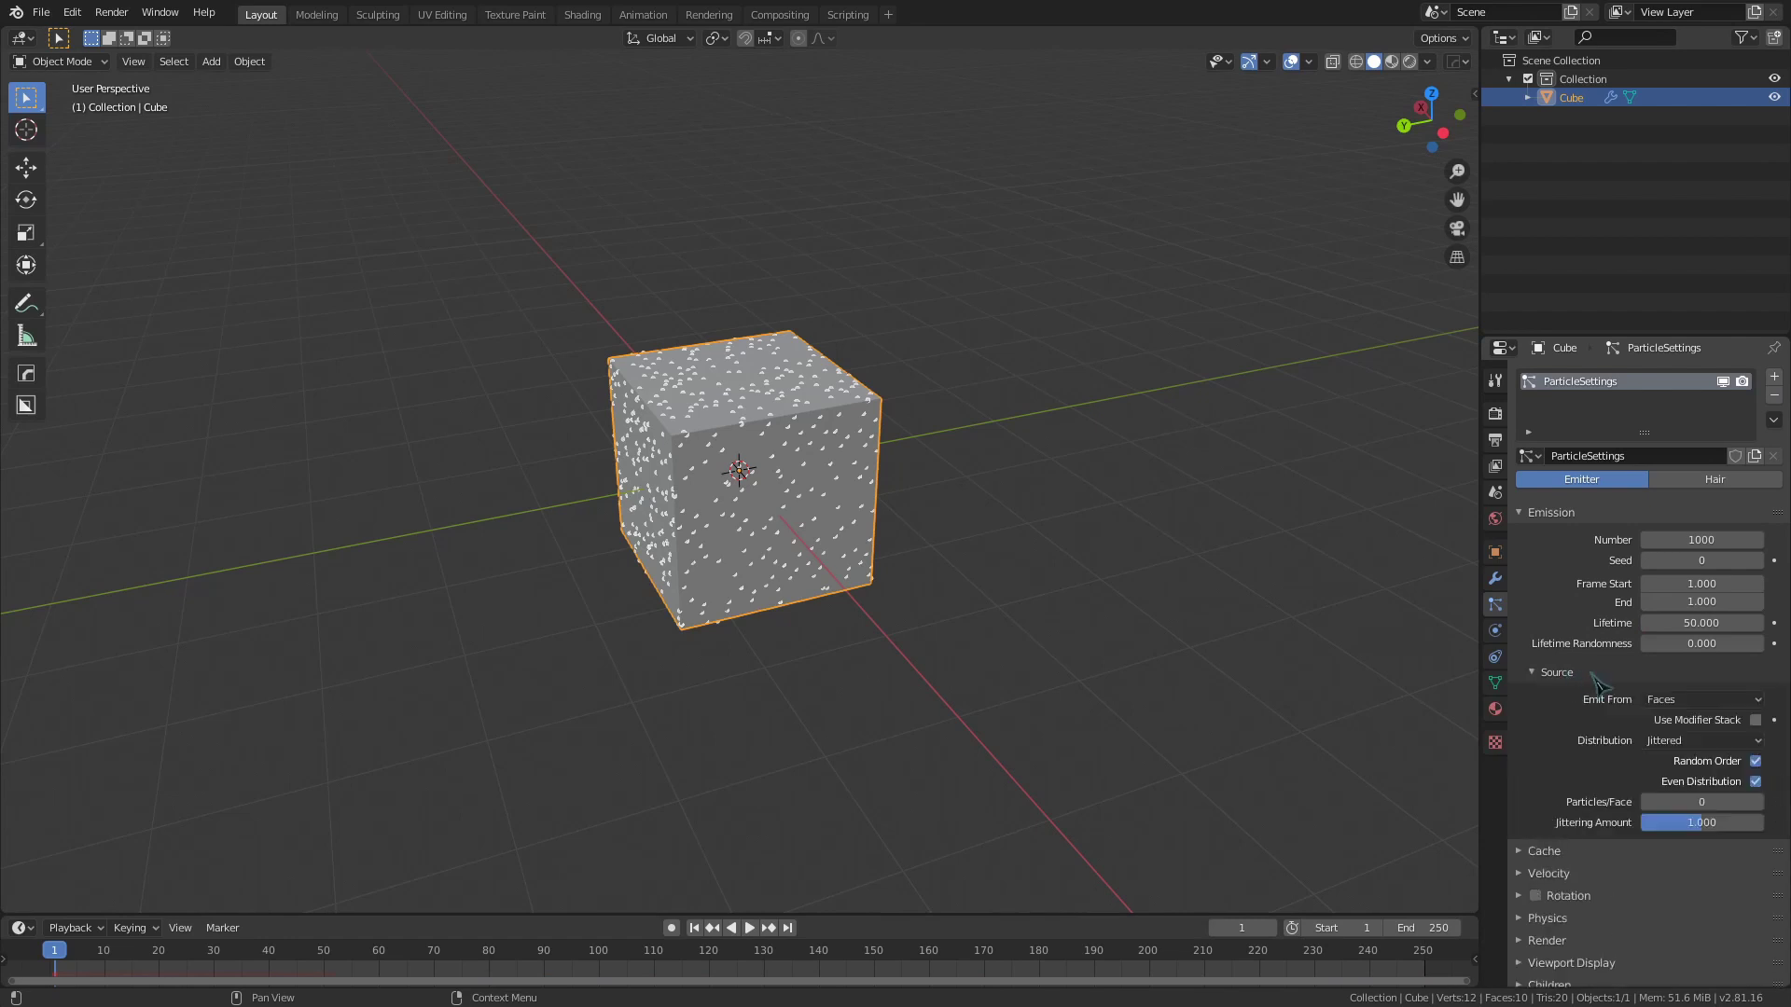
{"action": "left_click", "coordinate": [1703, 700]}
{"action": "left_click", "coordinate": [1665, 762]}
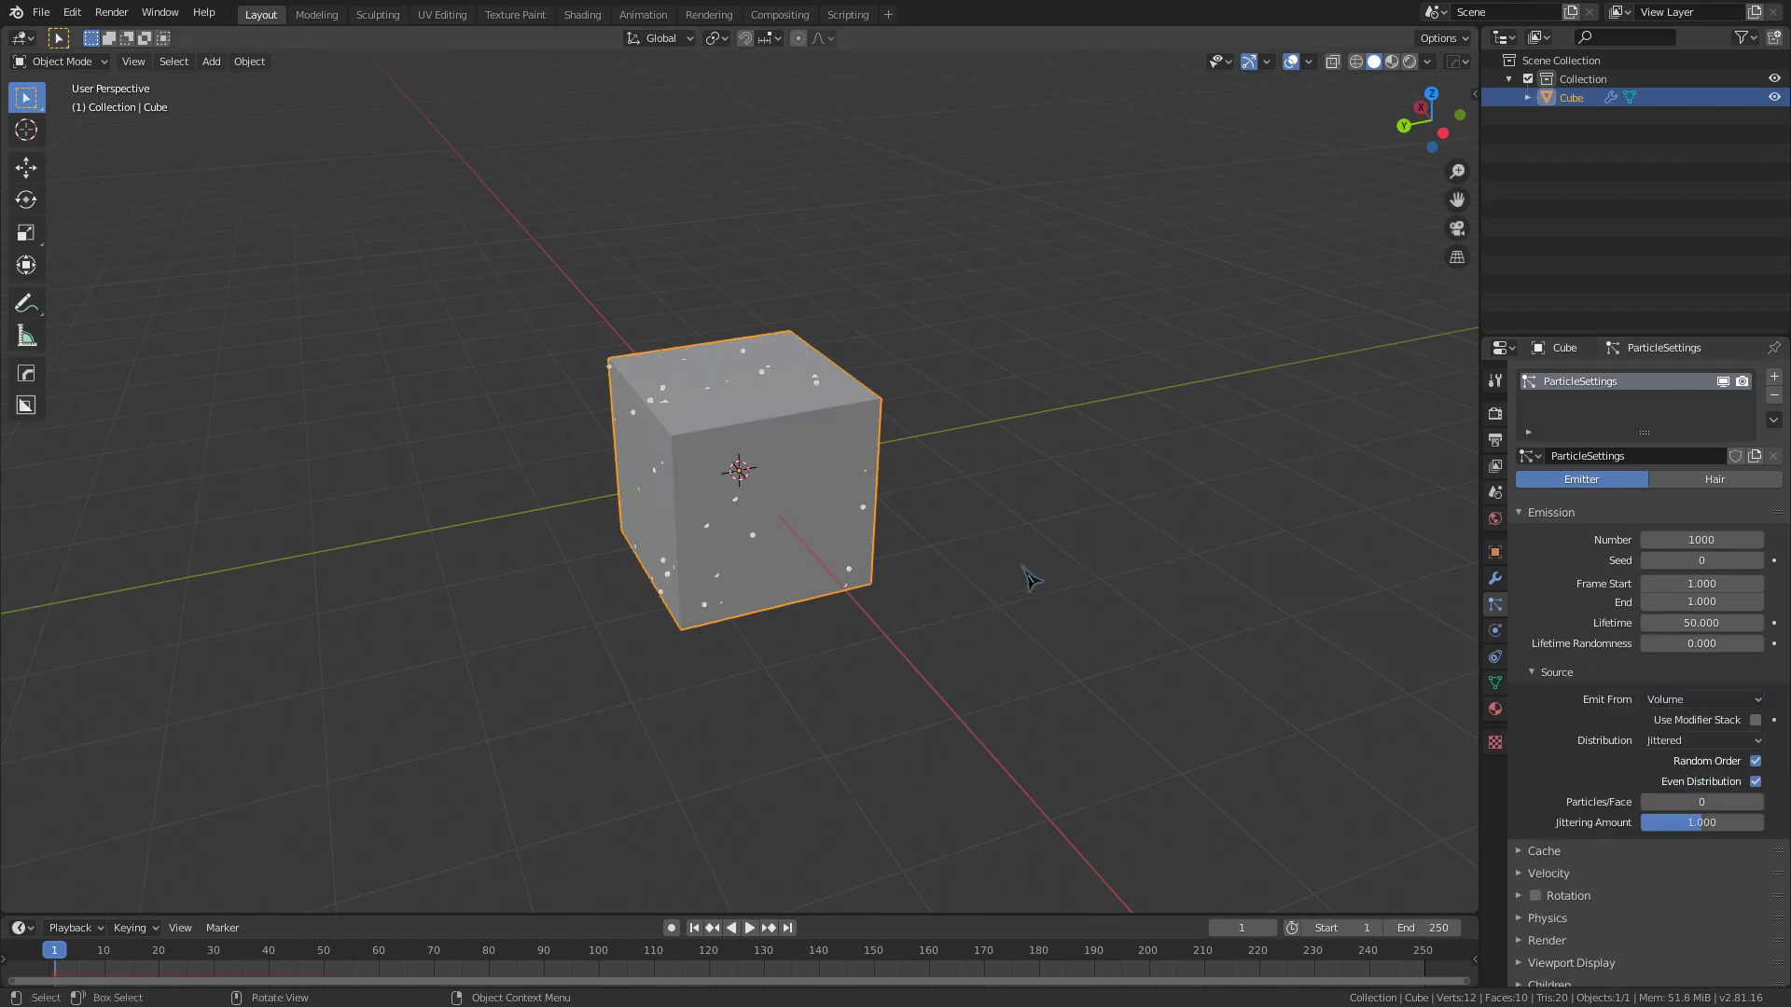
Step: Orbit around the particle-filled cube and bring up the operator search
{"action": "scroll", "coordinate": [823, 566], "scroll_direction": "up", "scroll_amount": 8}
{"action": "scroll", "coordinate": [824, 566], "scroll_direction": "up", "scroll_amount": 6}
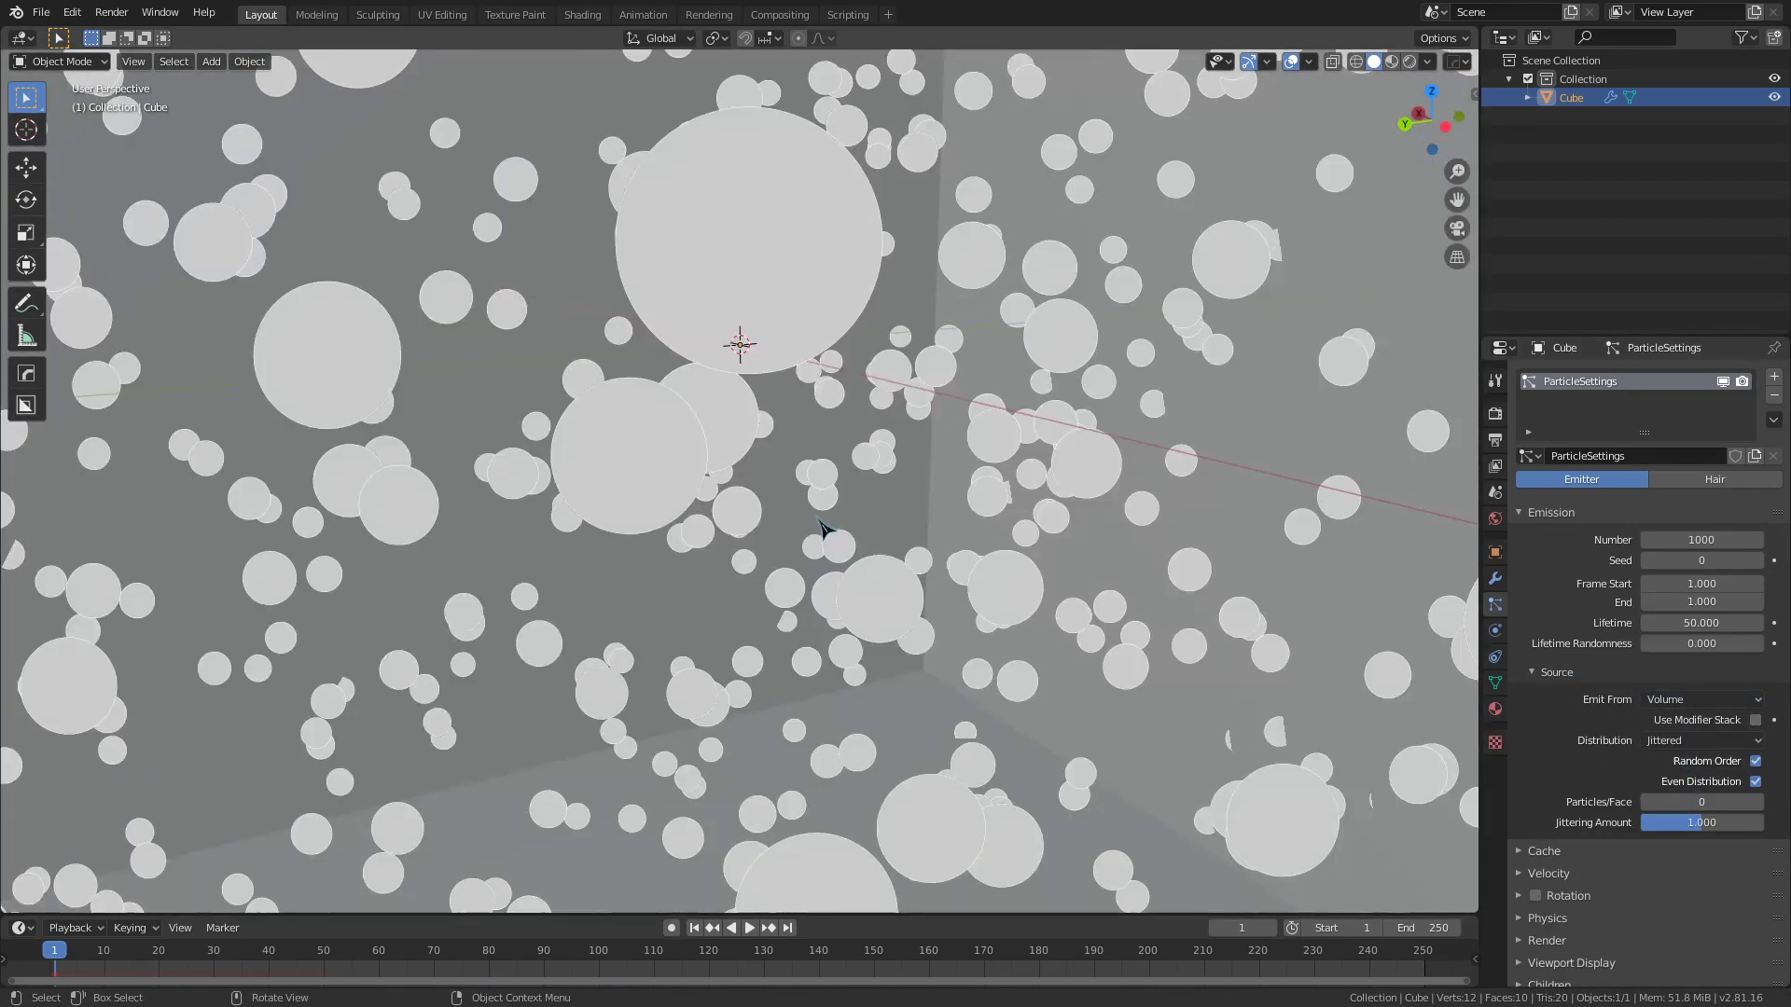
{"action": "middle_click_drag", "start_coordinate": [824, 528], "coordinate": [1119, 512]}
{"action": "scroll", "coordinate": [1110, 500], "scroll_direction": "down", "scroll_amount": 10}
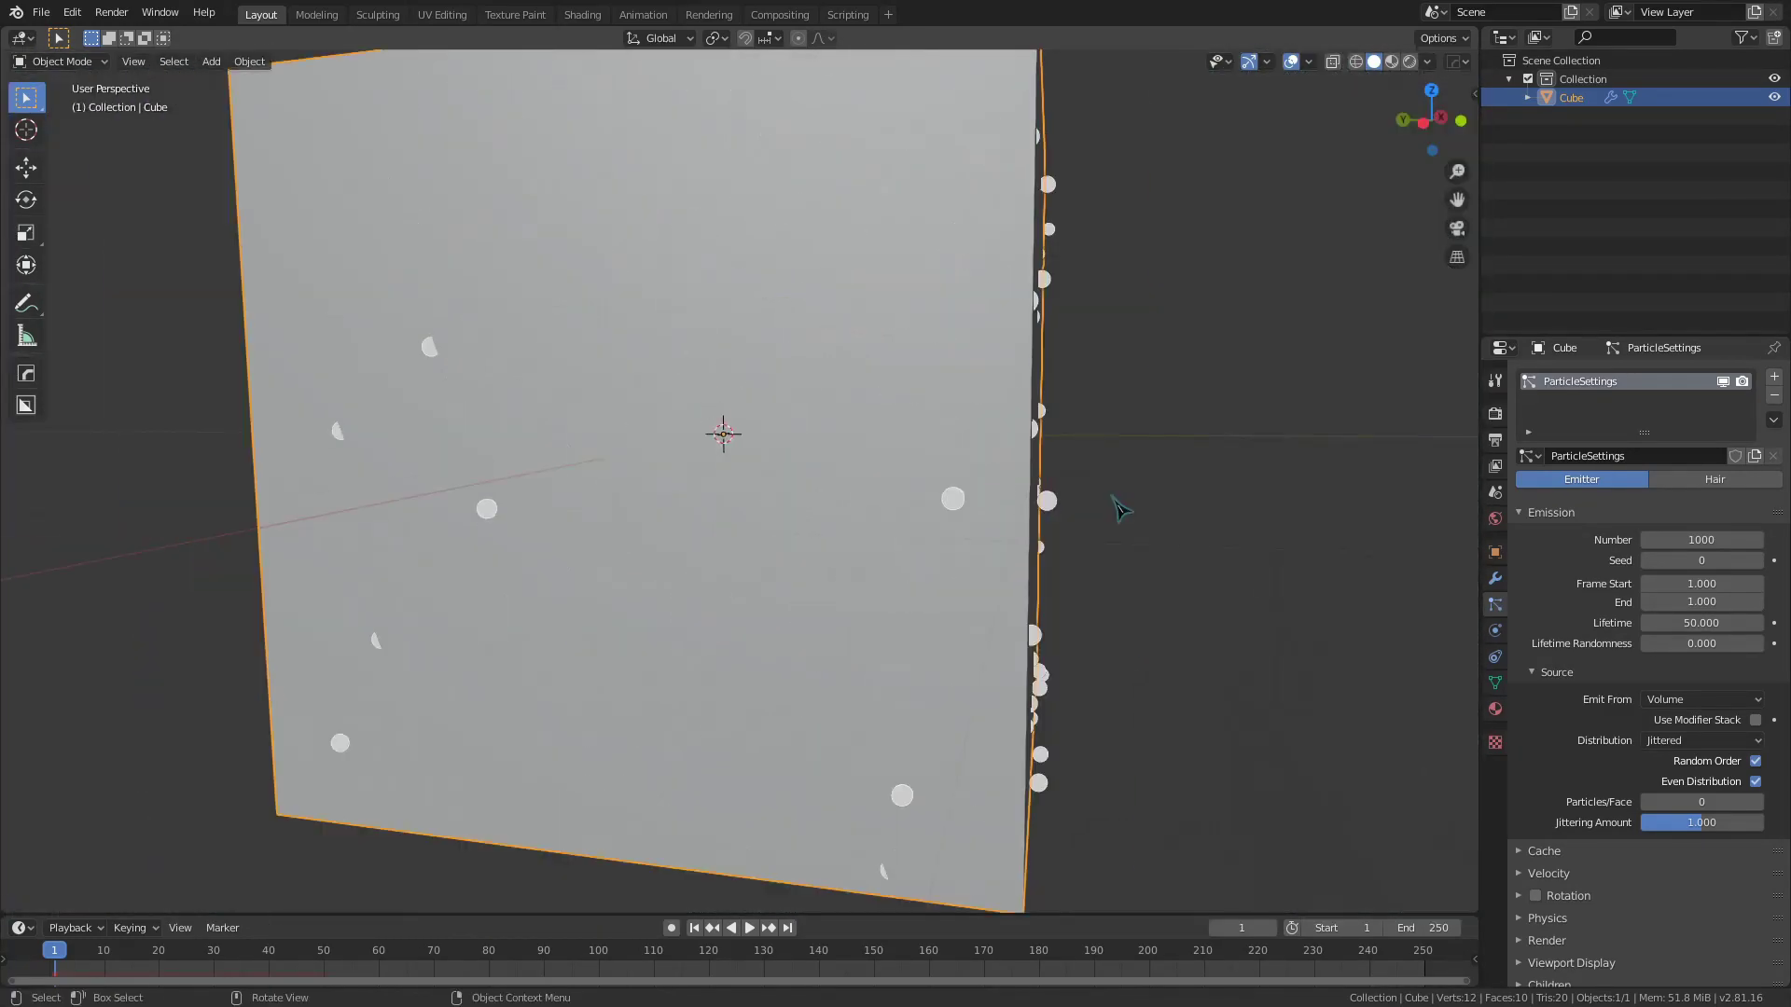
{"action": "middle_click_drag", "start_coordinate": [953, 489], "coordinate": [912, 497]}
{"action": "key", "text": "F3"}
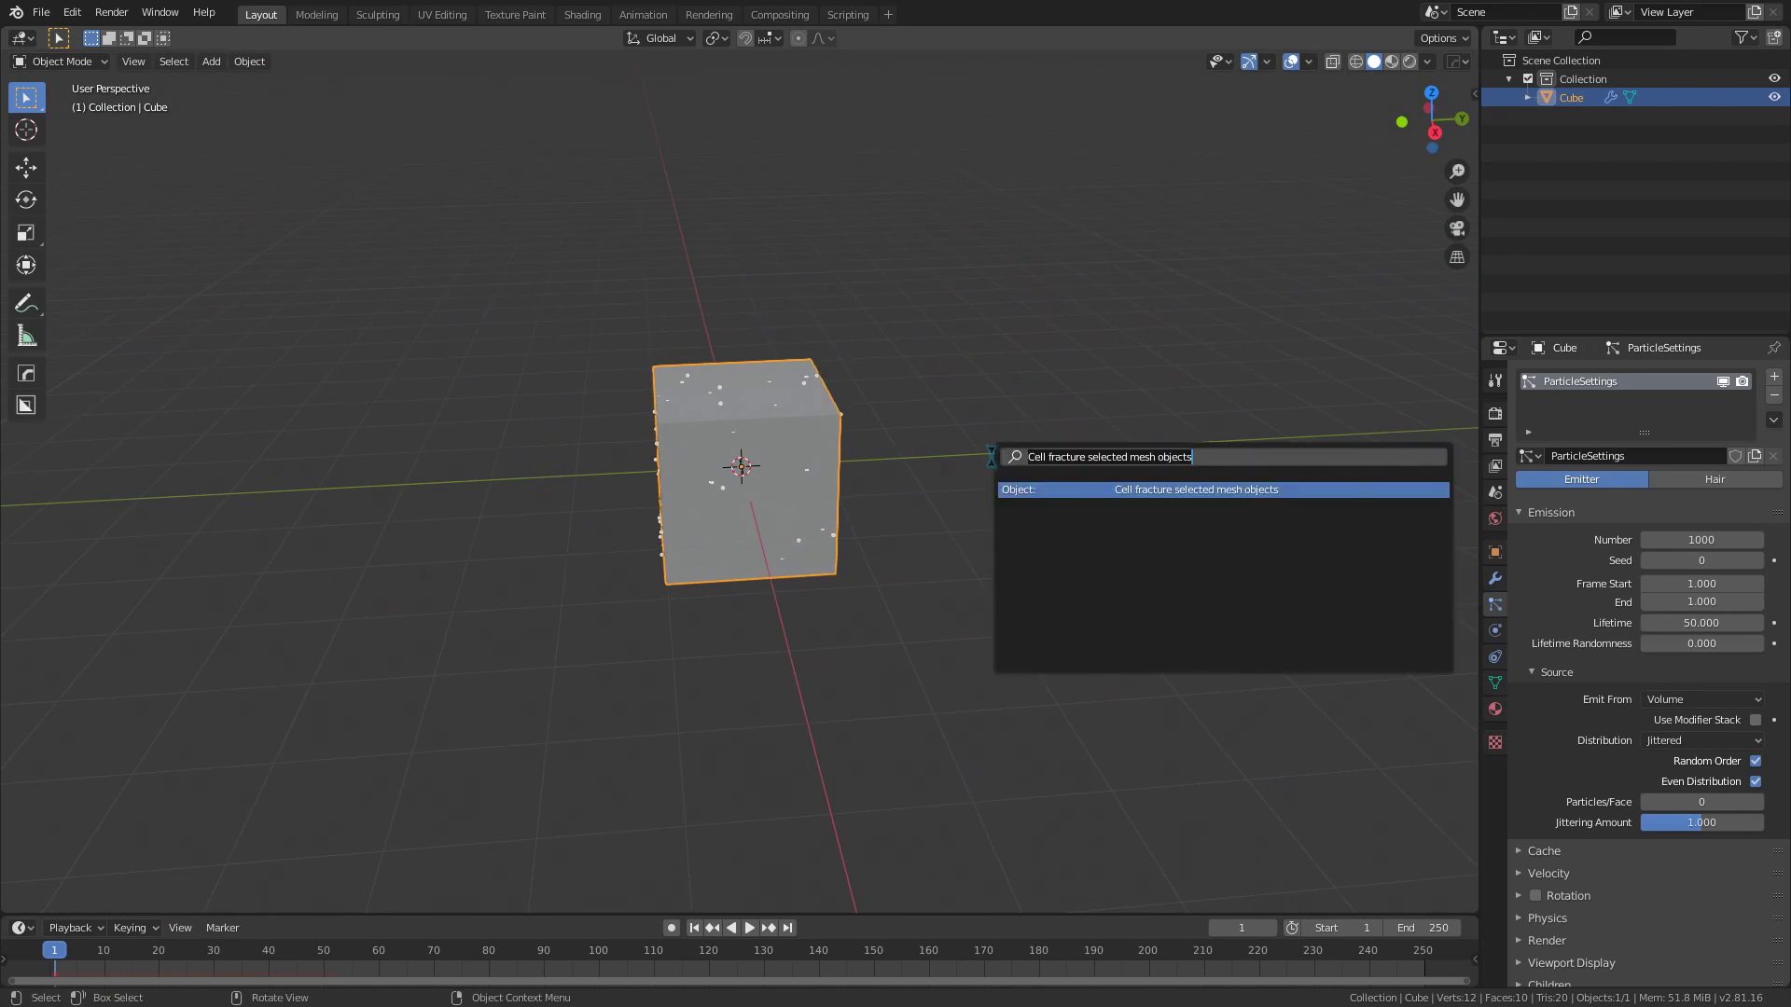
Step: Fracture the cube from Own Particles with a 100-point limit, then undo
{"action": "key", "text": "Return"}
{"action": "left_click", "coordinate": [994, 530]}
{"action": "left_click_drag", "start_coordinate": [998, 463], "coordinate": [1067, 333]}
{"action": "left_click", "coordinate": [1052, 824]}
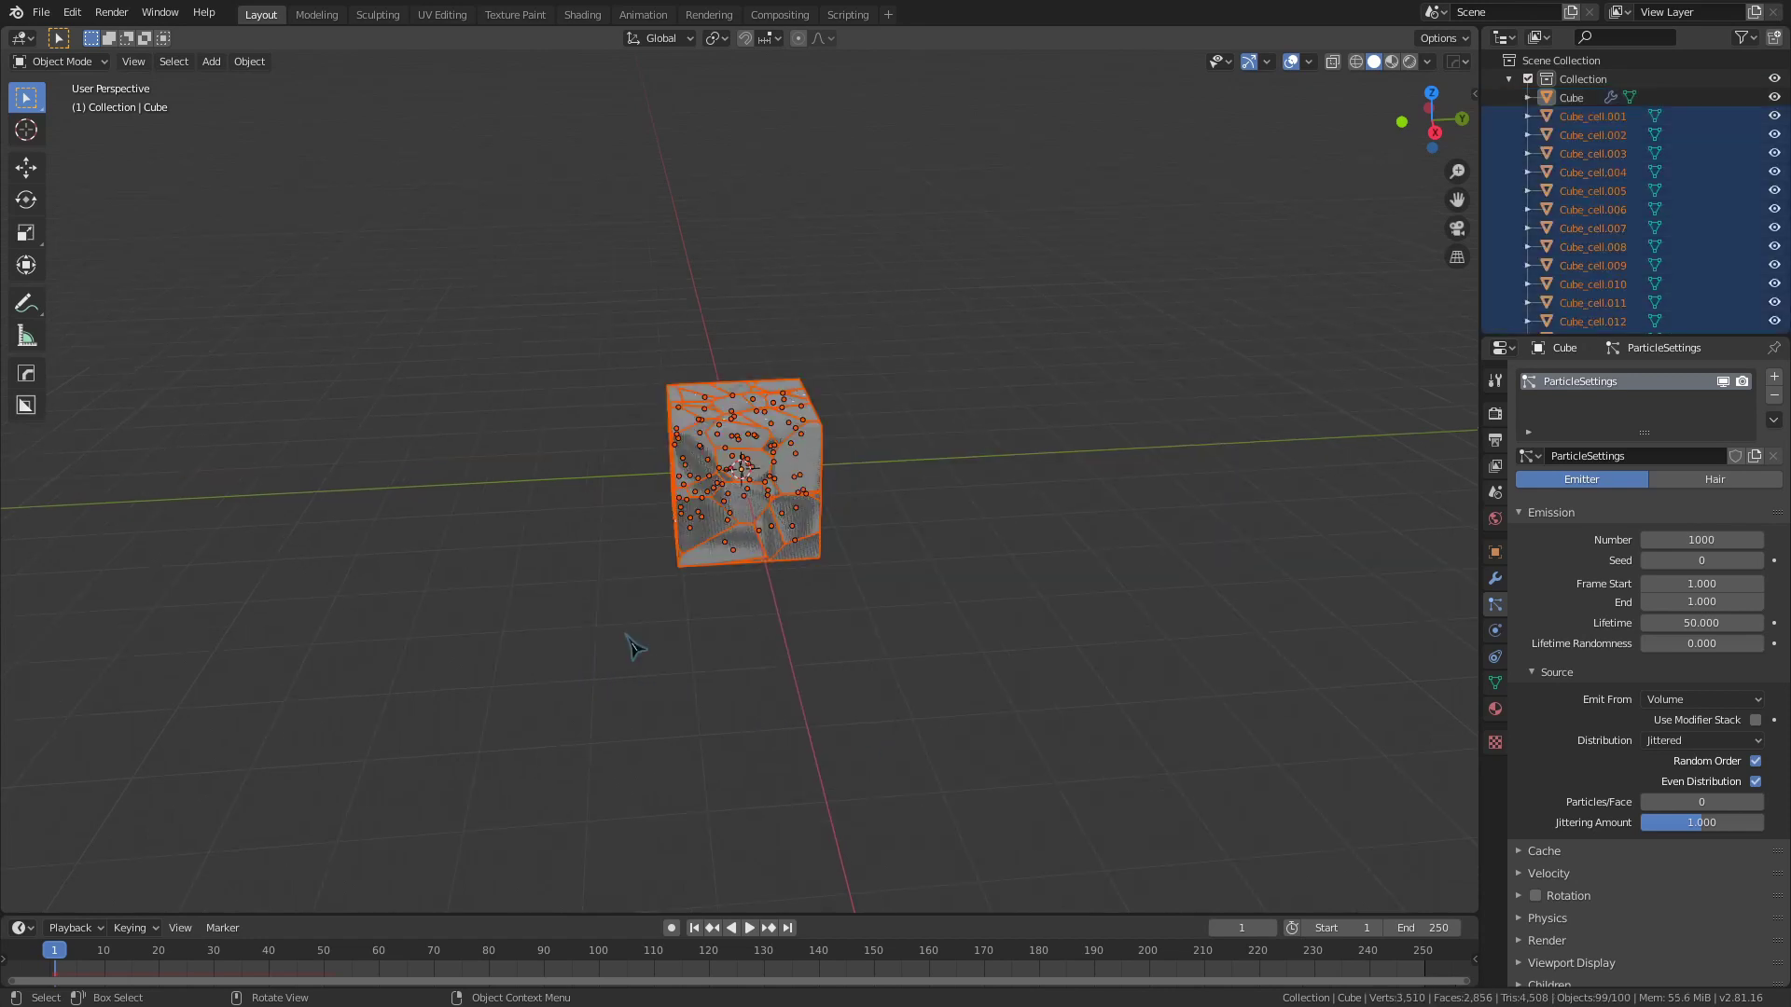
{"action": "middle_click_drag", "start_coordinate": [635, 645], "coordinate": [745, 620]}
{"action": "key", "text": "ctrl+z"}
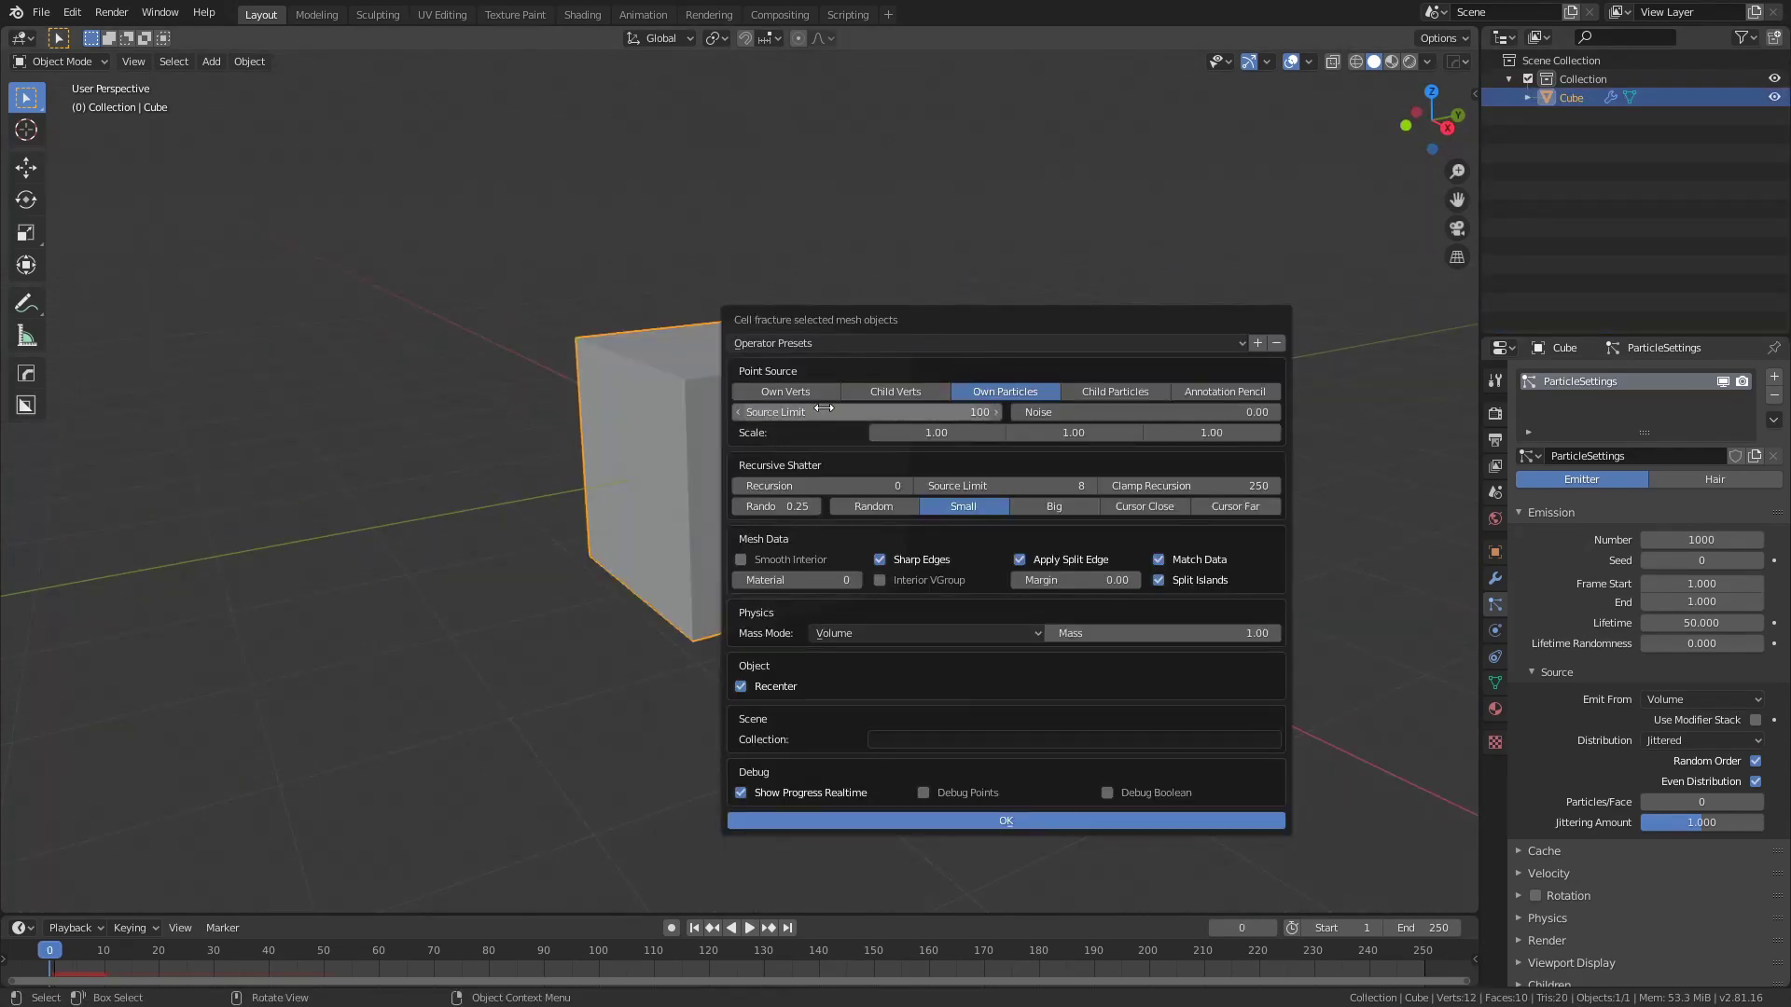
Step: Raise the Source Limit to 1000, fracture again, and deselect the cells
{"action": "left_click", "coordinate": [757, 412]}
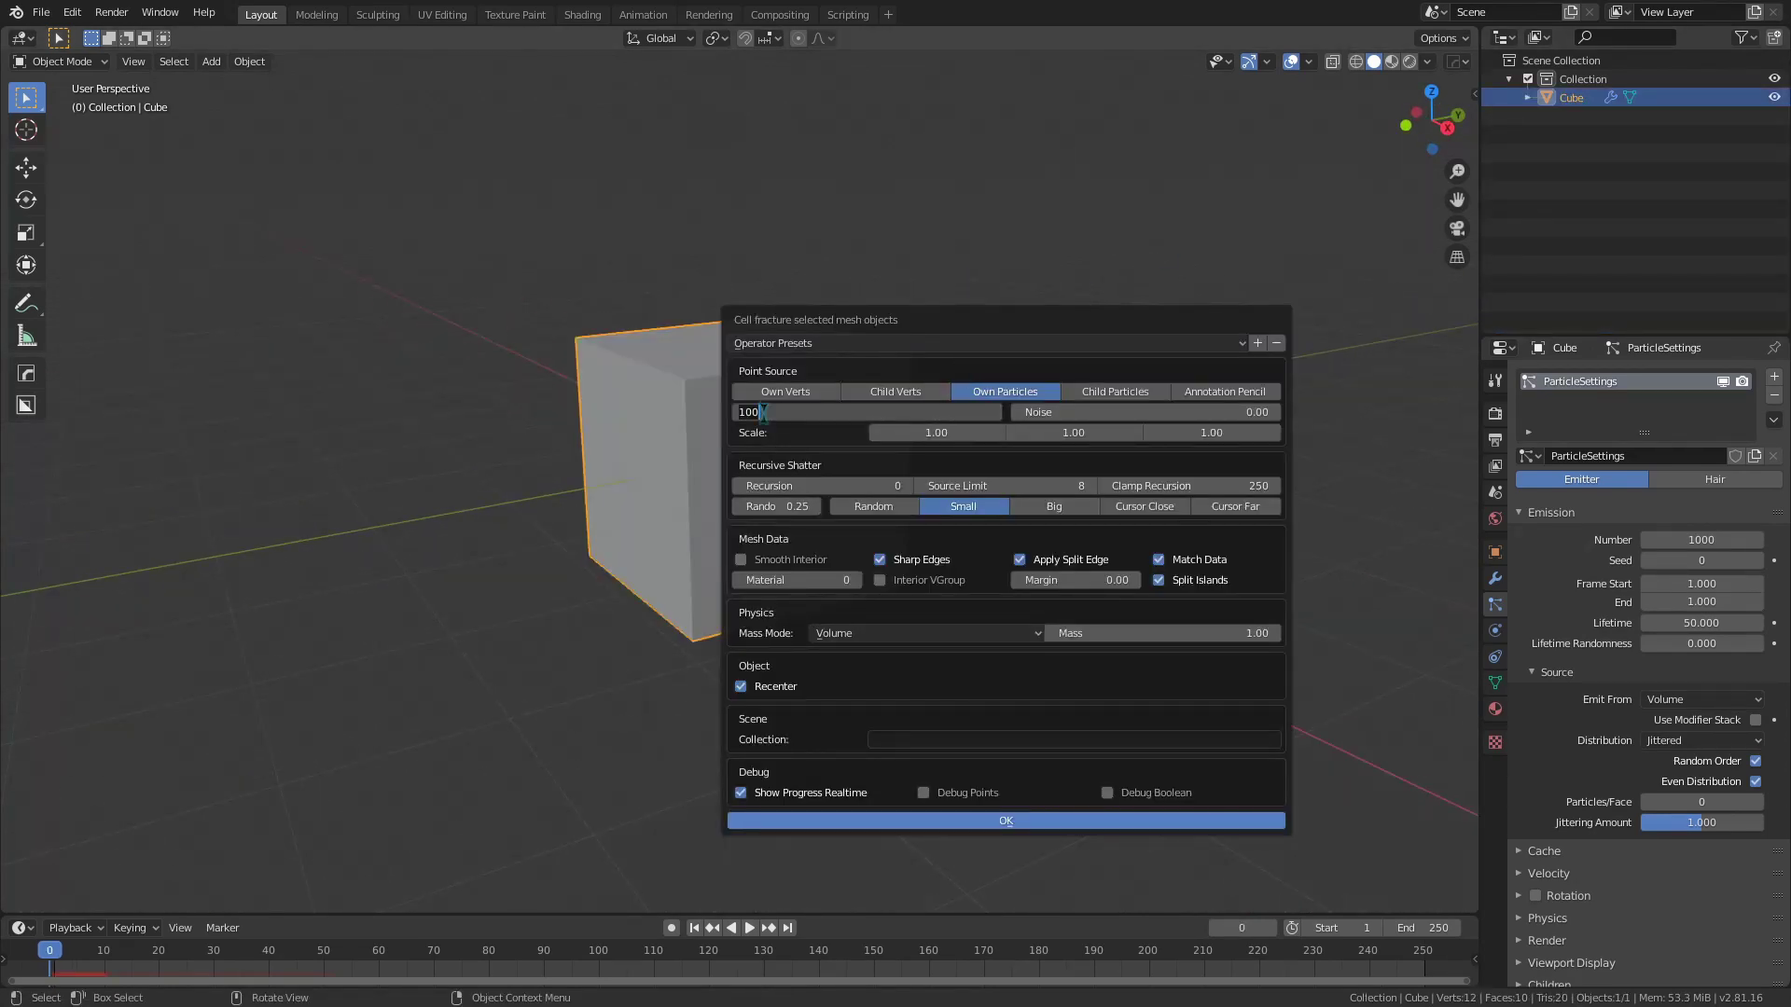
{"action": "type", "text": "0"}
{"action": "key", "text": "Return"}
{"action": "left_click", "coordinate": [1005, 821]}
{"action": "scroll", "coordinate": [961, 439], "scroll_direction": "up", "scroll_amount": 3}
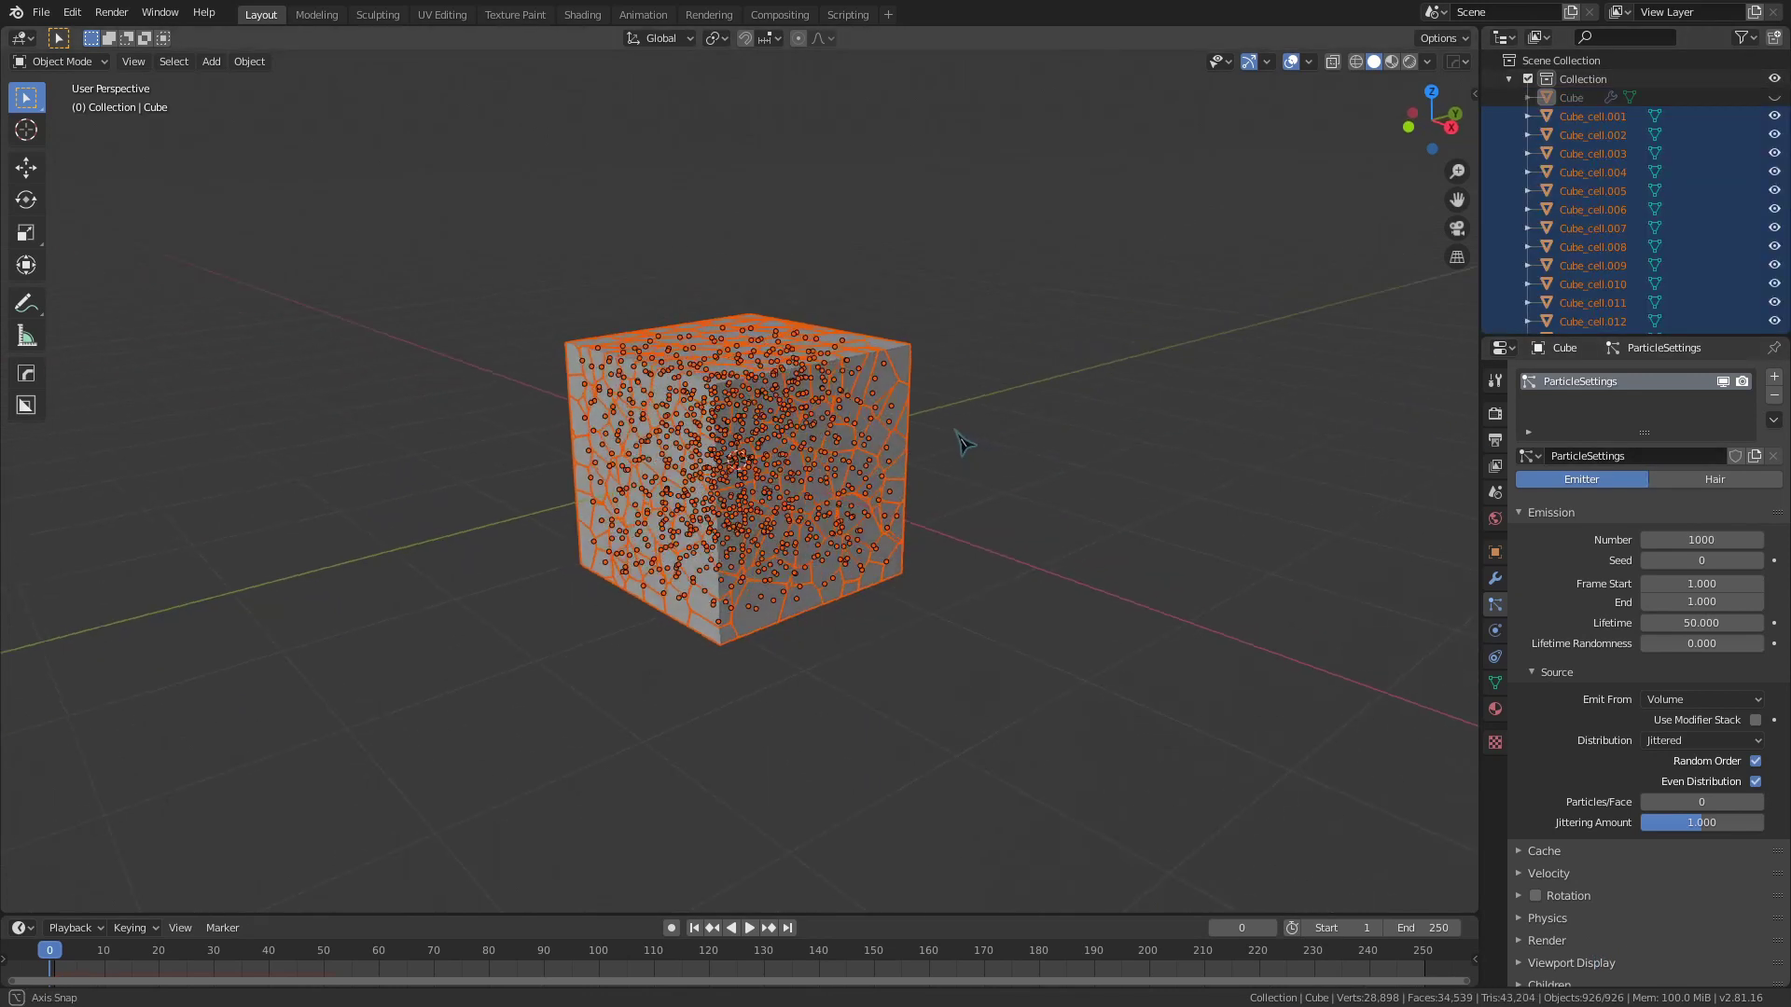
{"action": "left_click", "coordinate": [1182, 440]}
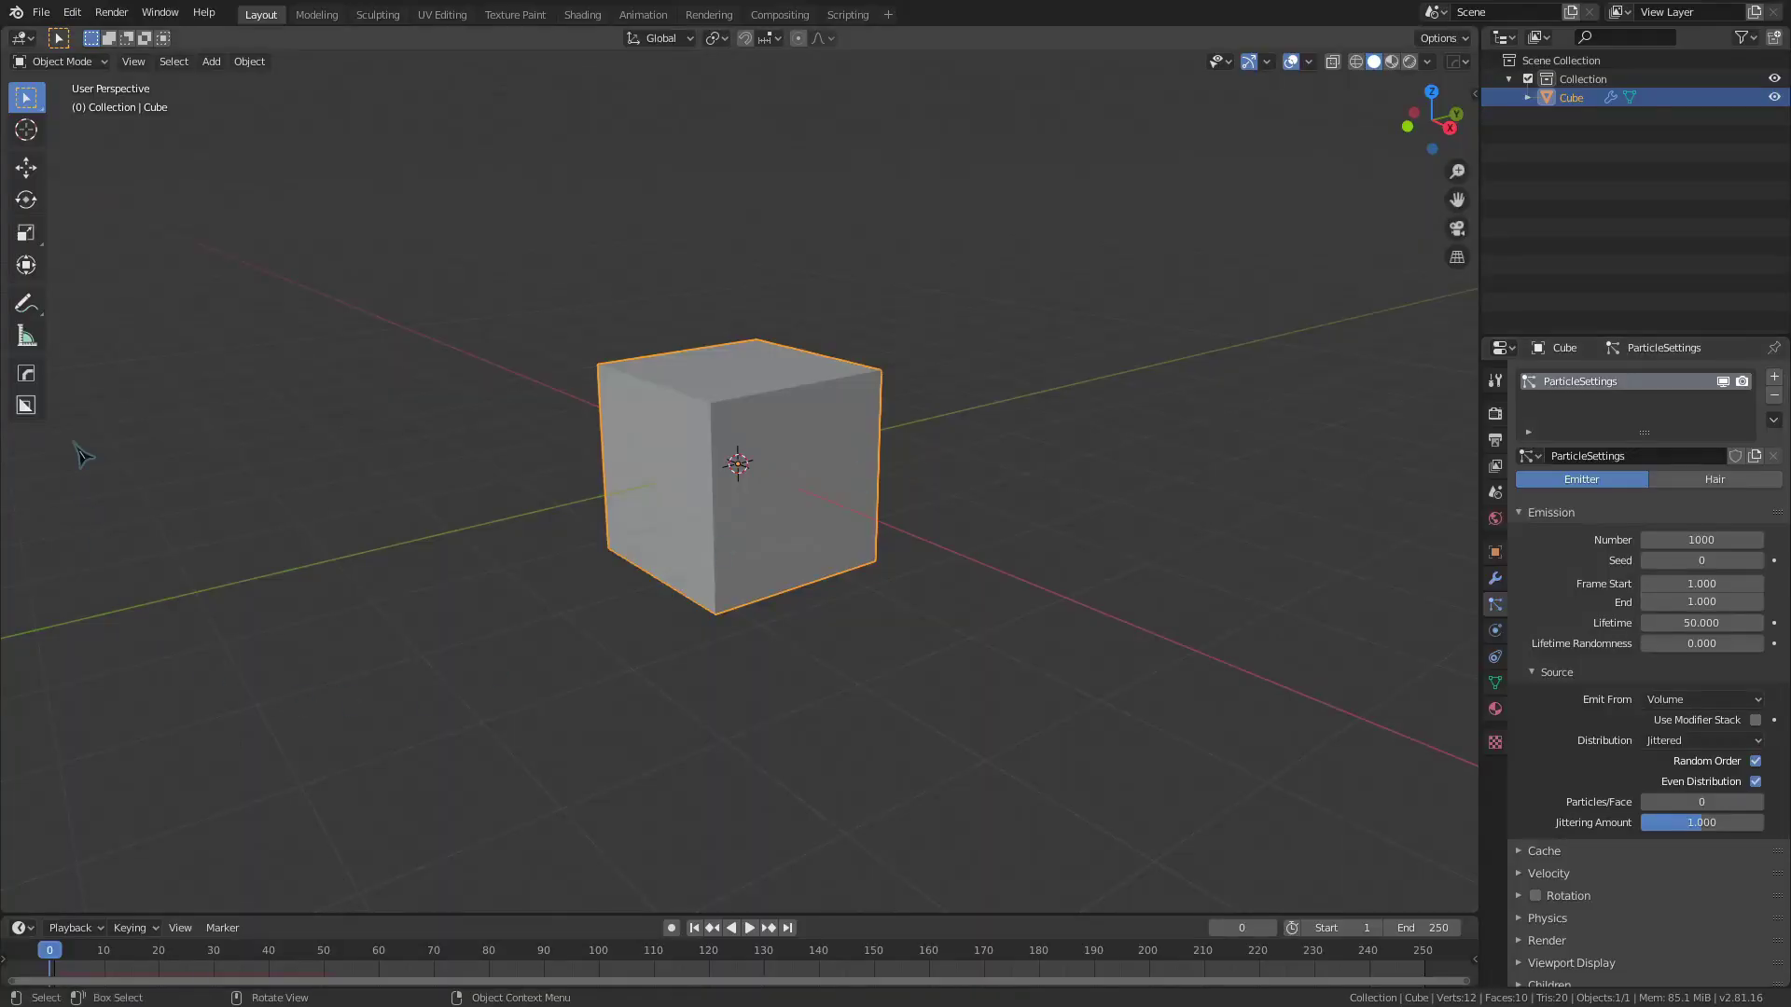
Step: Draw an annotation stroke down the cube's edge, then erase it
{"action": "left_click", "coordinate": [27, 303]}
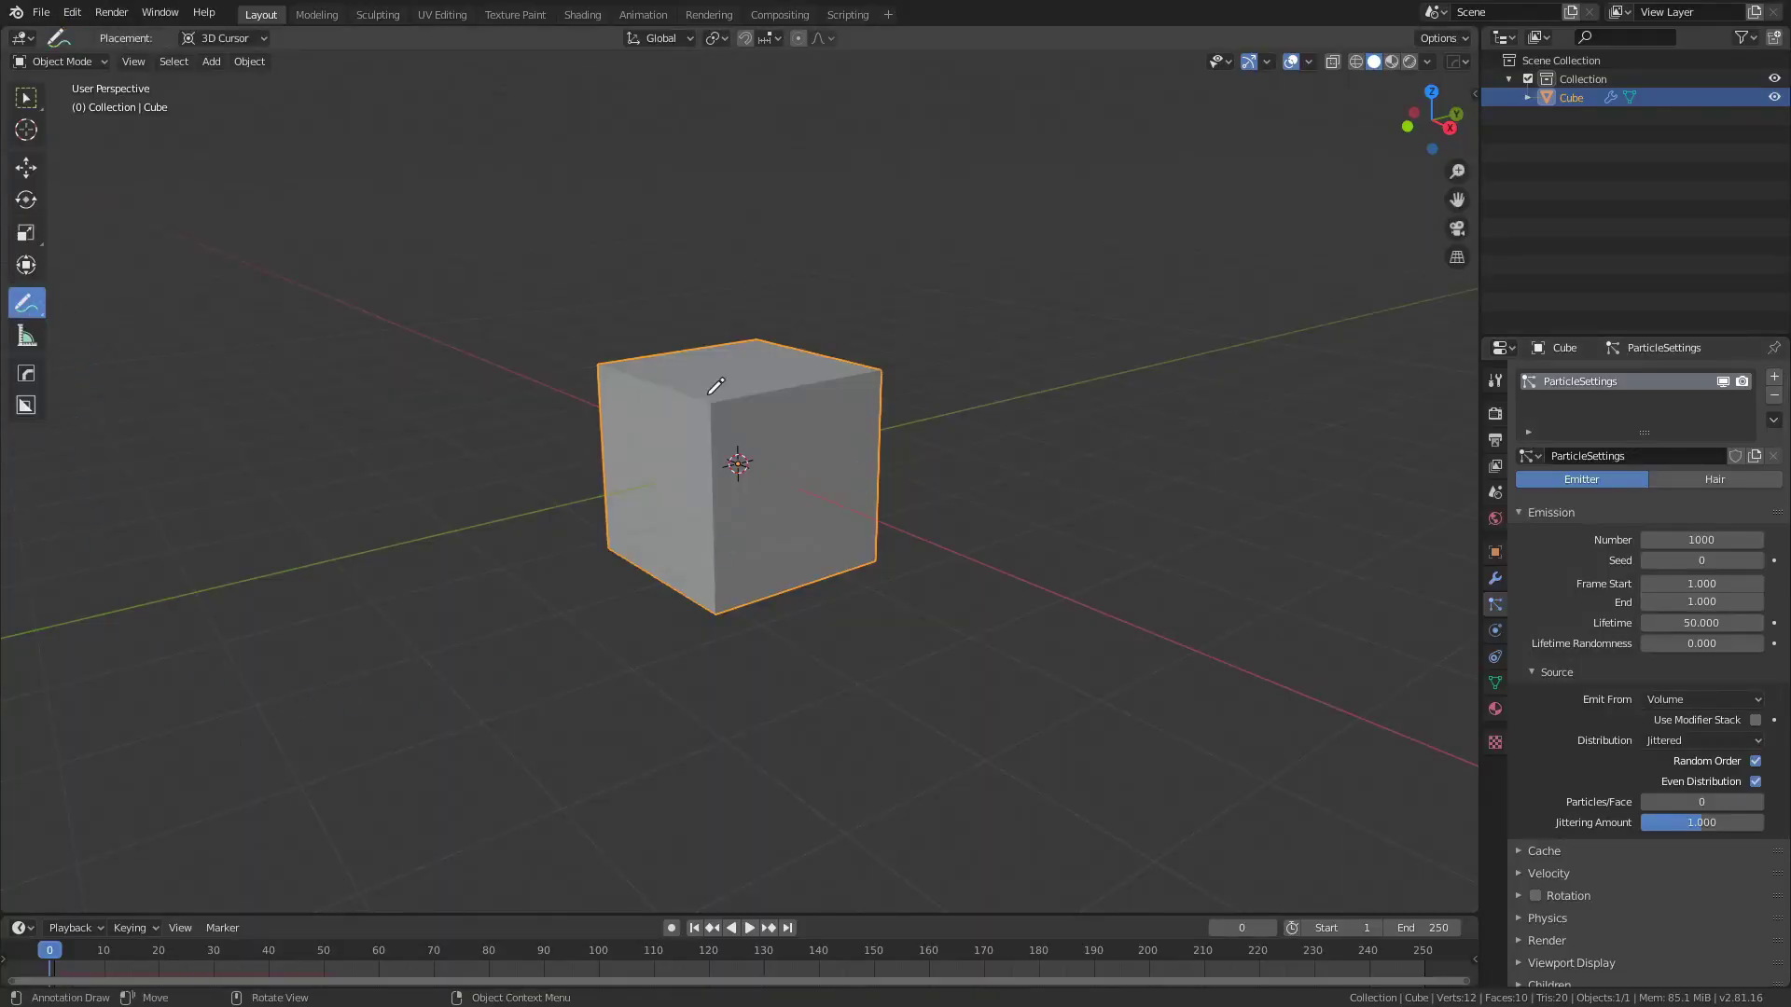
{"action": "left_click_drag", "start_coordinate": [709, 392], "coordinate": [720, 536]}
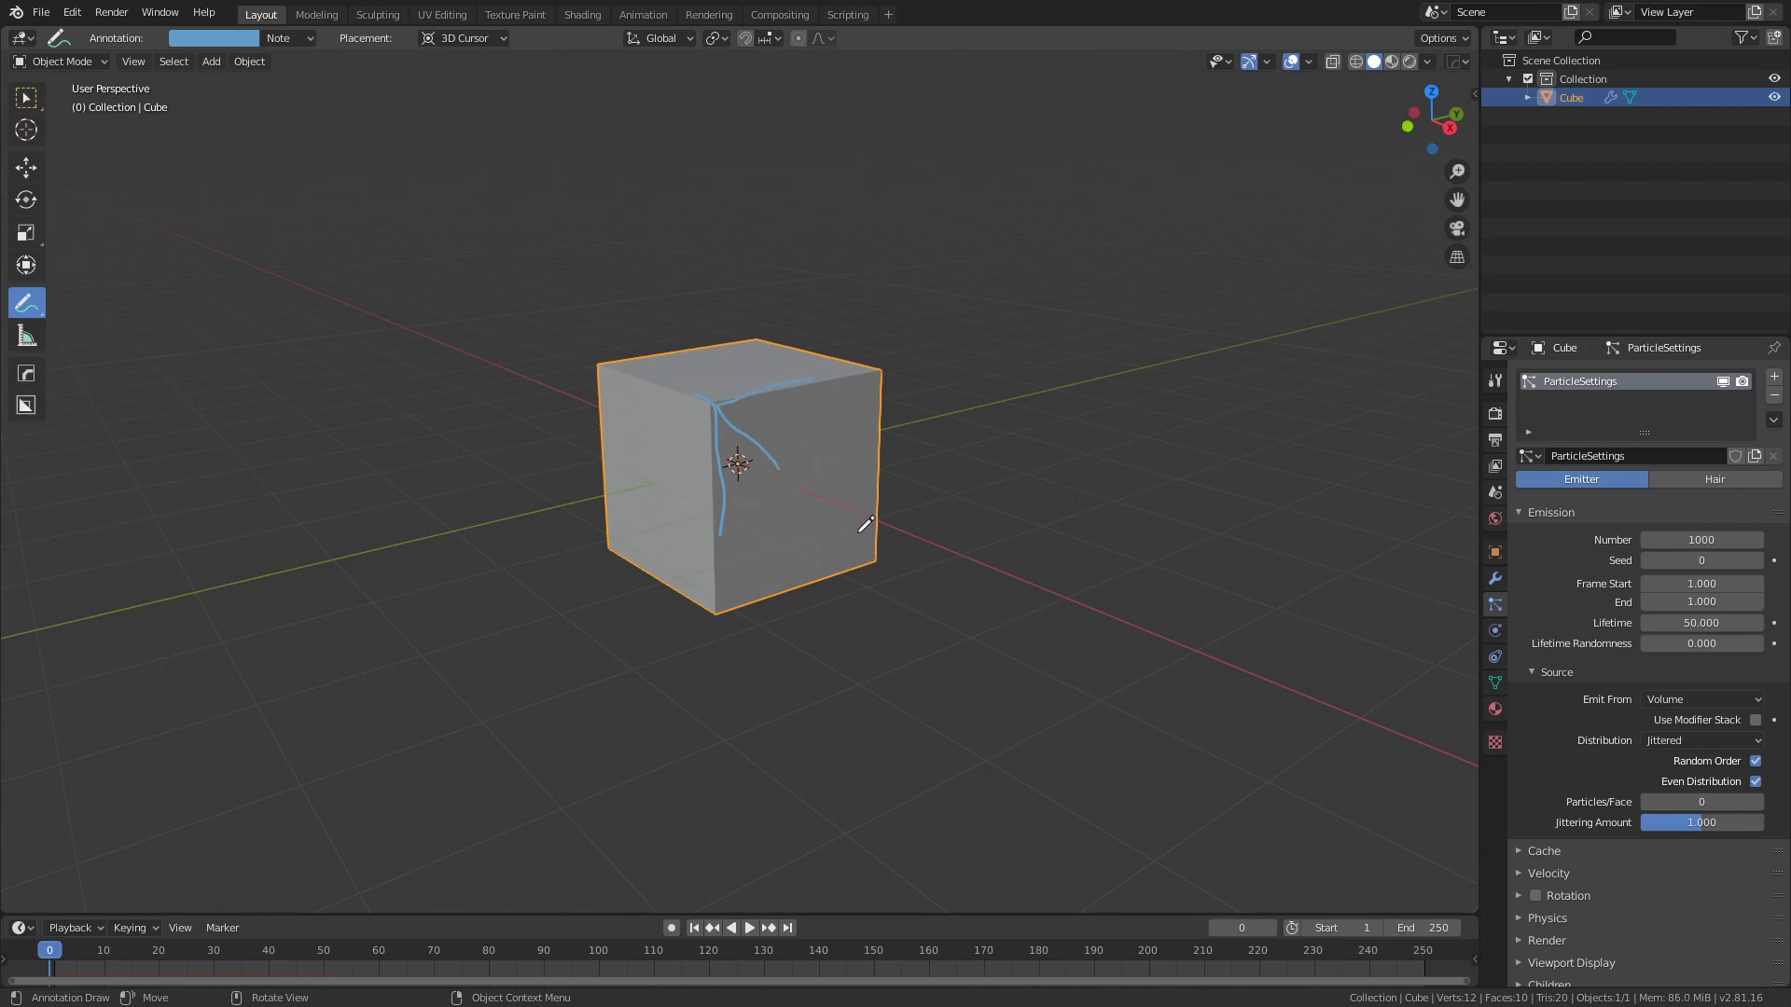
{"action": "mouse_move", "coordinate": [868, 528]}
{"action": "middle_mouse_down"}
{"action": "mouse_move", "coordinate": [1027, 556]}
{"action": "mouse_move", "coordinate": [523, 466]}
{"action": "middle_mouse_up"}
{"action": "mouse_move", "coordinate": [36, 310]}
{"action": "left_mouse_down"}
{"action": "mouse_move", "coordinate": [100, 363]}
{"action": "mouse_move", "coordinate": [140, 422]}
{"action": "left_mouse_up"}
{"action": "left_click", "coordinate": [679, 568]}
{"action": "left_click_drag", "start_coordinate": [31, 304], "coordinate": [168, 328]}
{"action": "middle_click_drag", "start_coordinate": [460, 320], "coordinate": [540, 320]}
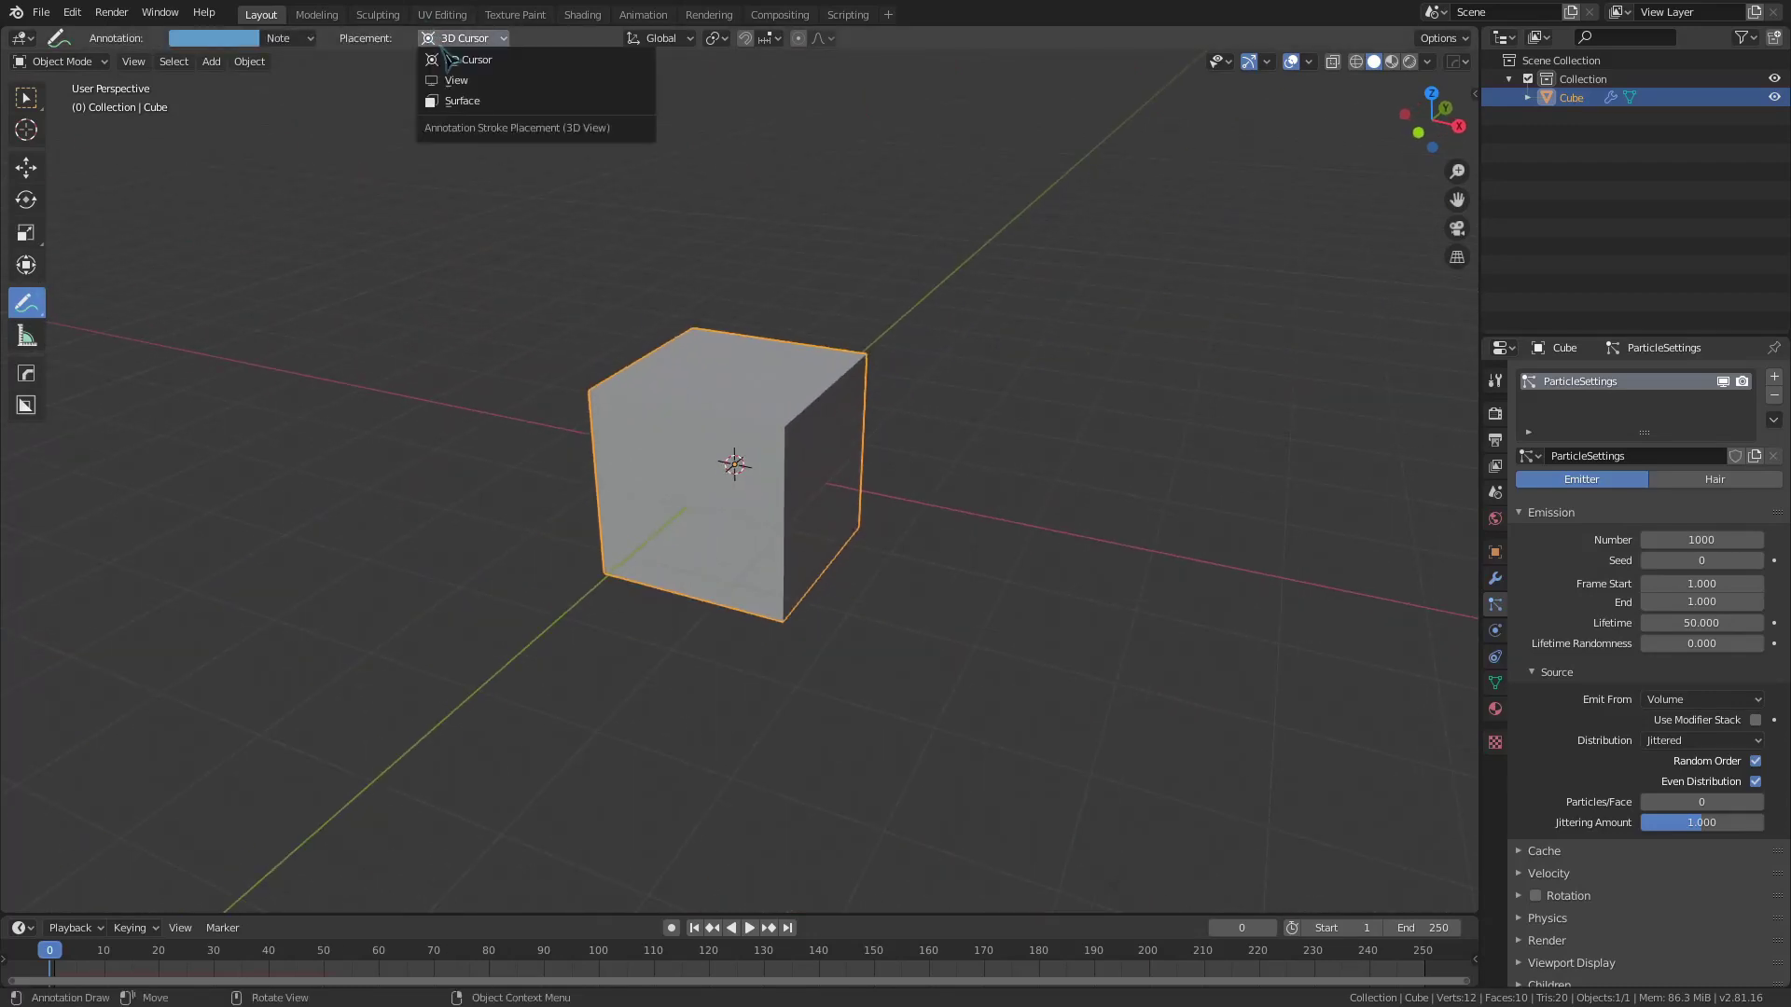
Step: Scribble annotations on the cube's surface and fracture it using Annotation Pencil points
{"action": "left_click", "coordinate": [463, 101]}
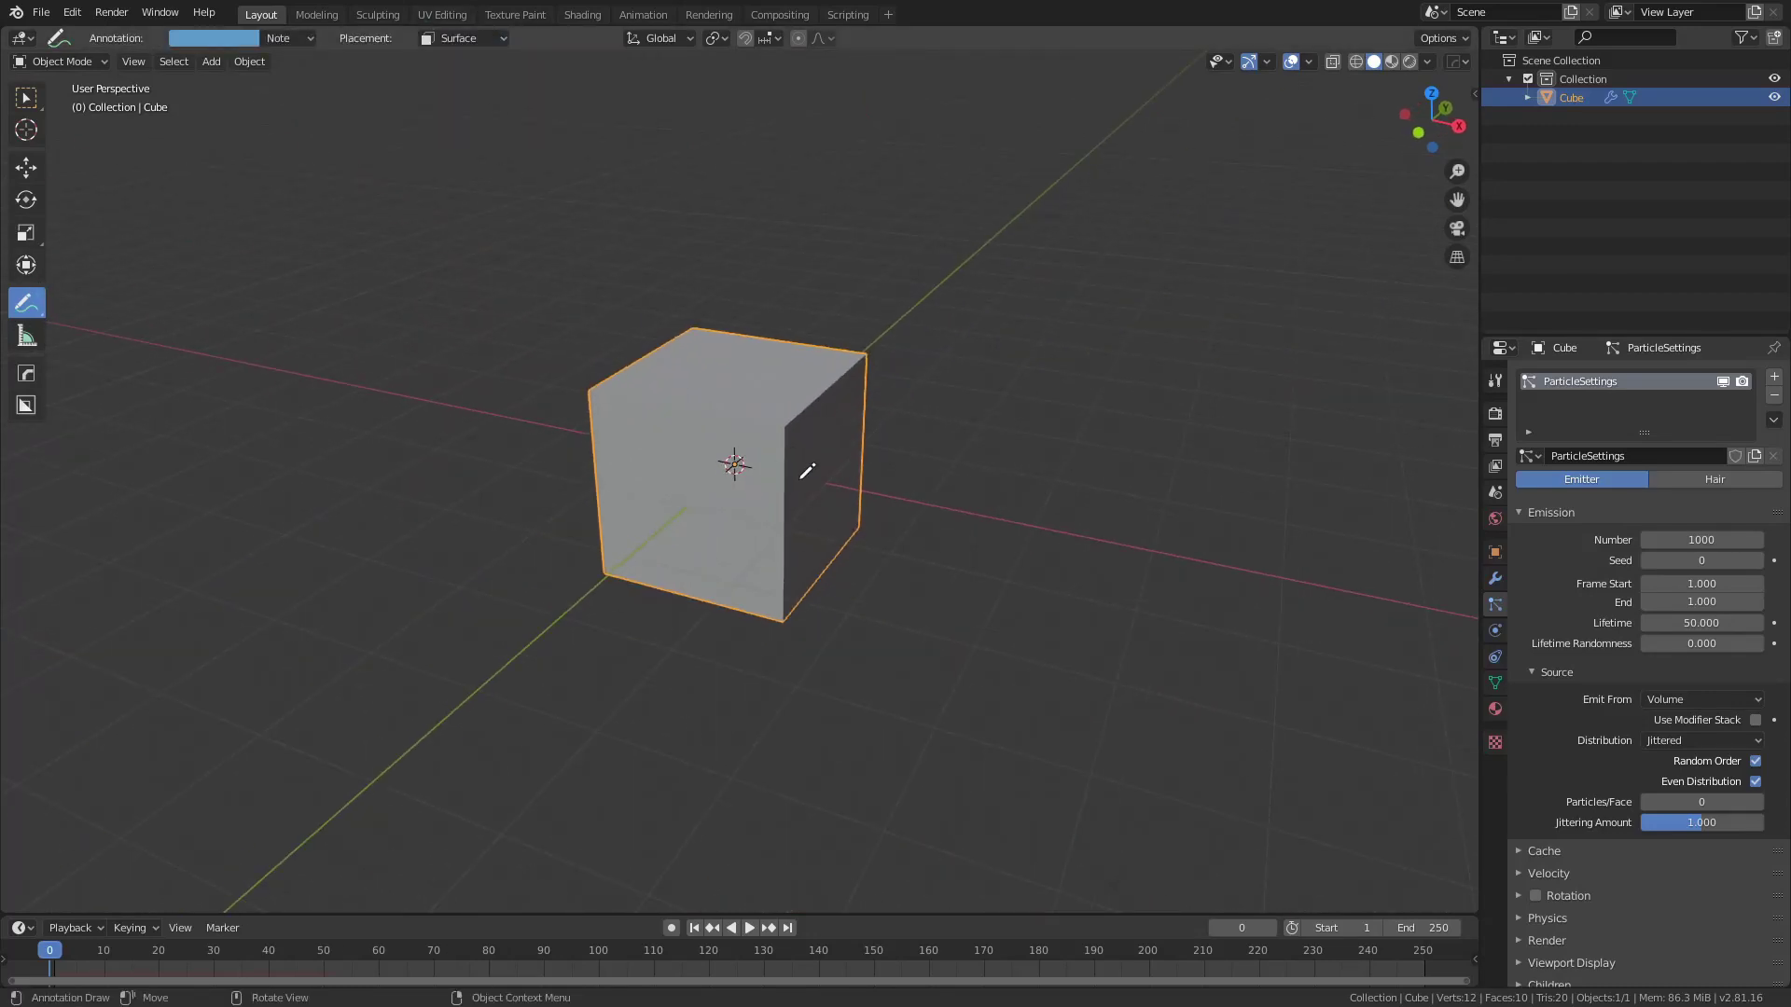
{"action": "mouse_move", "coordinate": [809, 471]}
{"action": "middle_mouse_down"}
{"action": "mouse_move", "coordinate": [699, 428]}
{"action": "mouse_move", "coordinate": [715, 396]}
{"action": "middle_mouse_up"}
{"action": "left_click_drag", "start_coordinate": [691, 386], "coordinate": [782, 478]}
{"action": "middle_click_drag", "start_coordinate": [707, 485], "coordinate": [784, 462]}
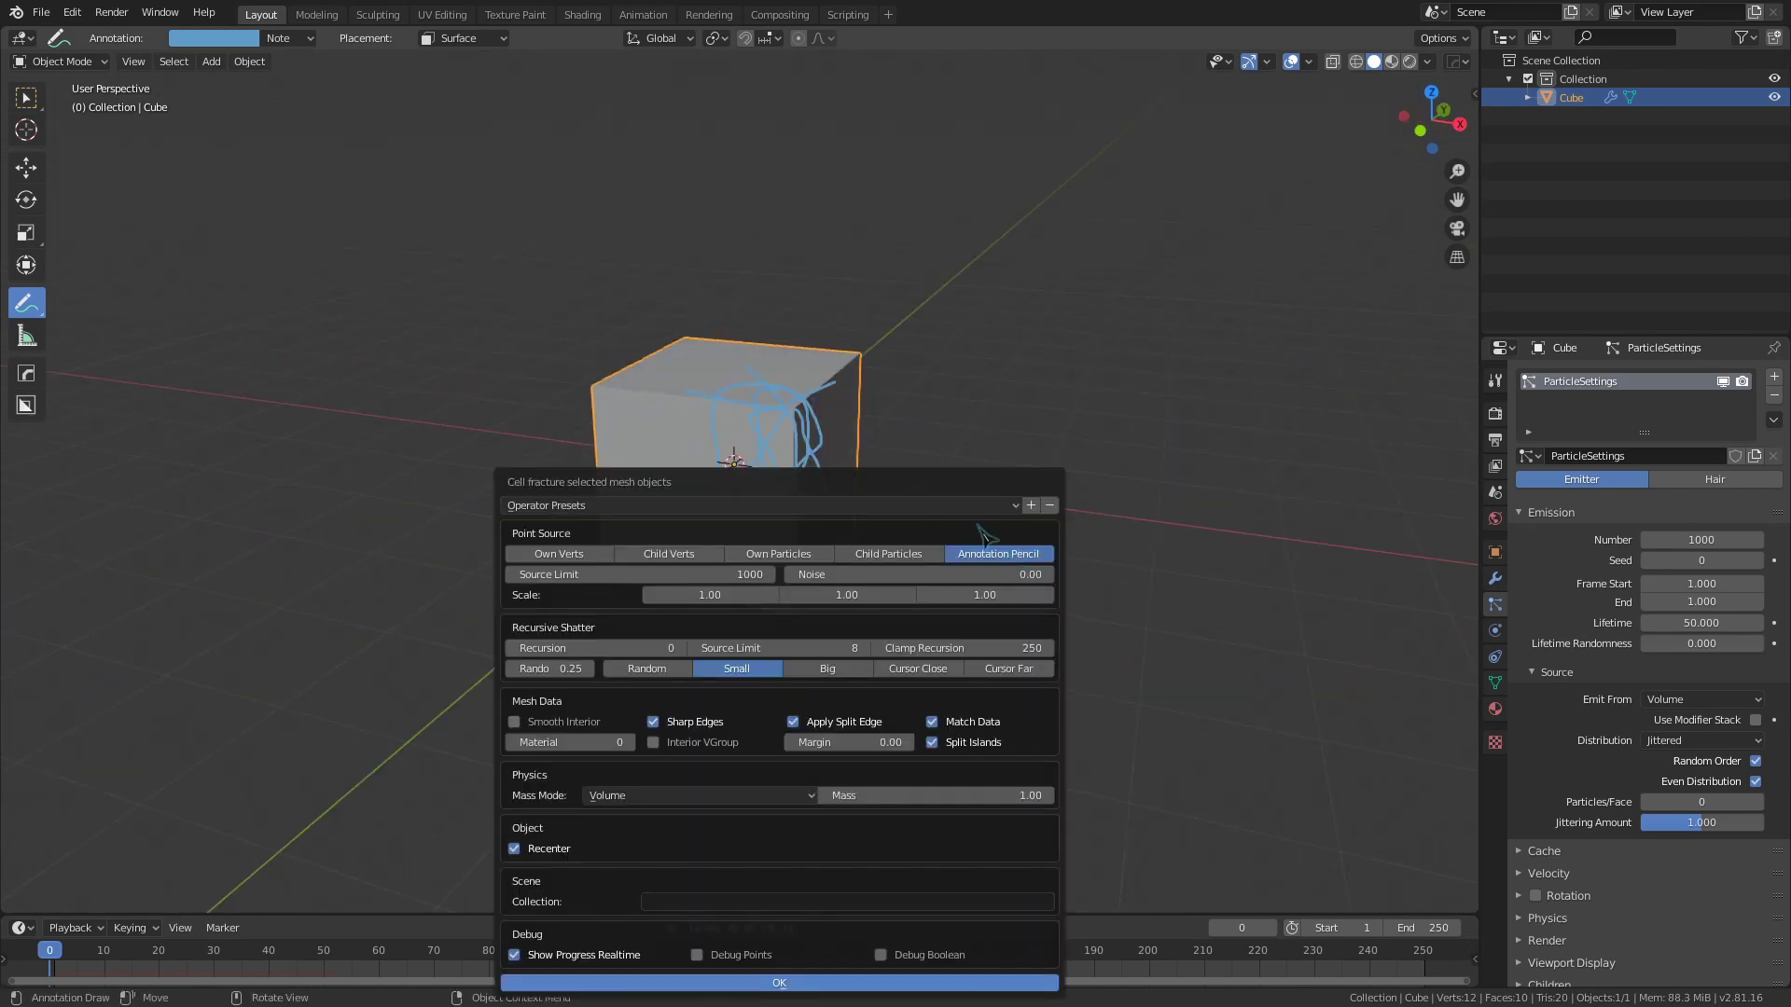
{"action": "left_click_drag", "start_coordinate": [826, 496], "coordinate": [848, 292]}
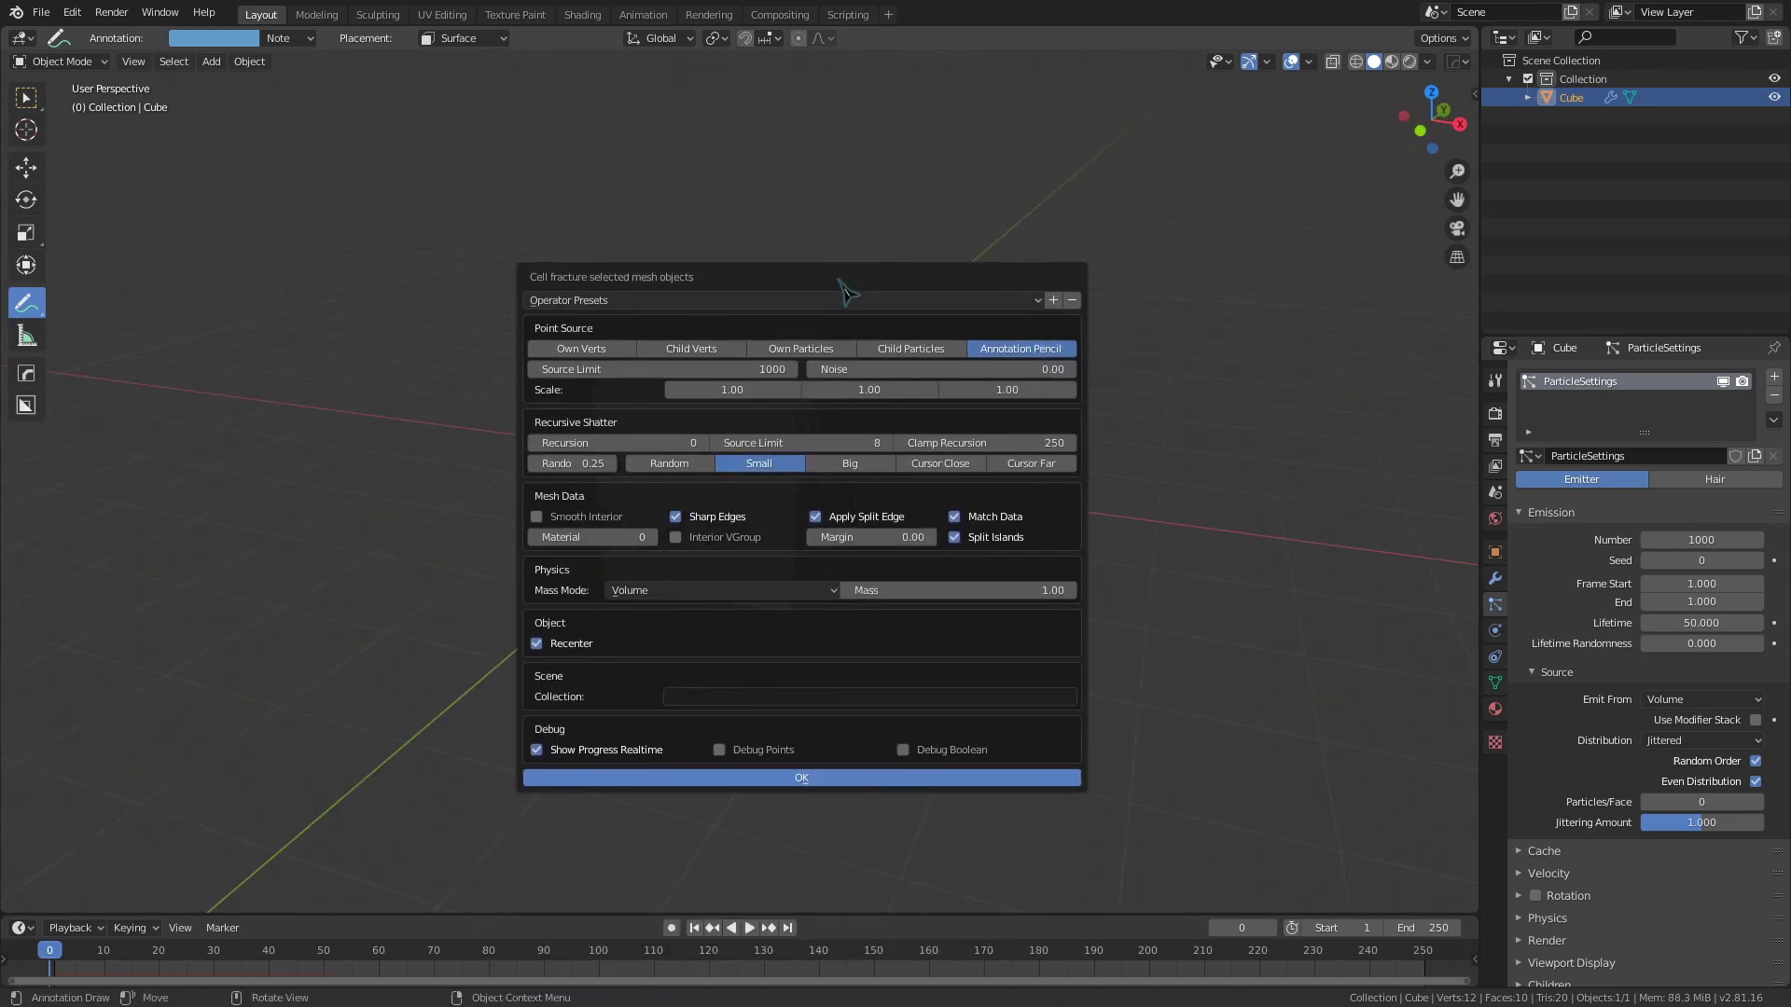
{"action": "left_click", "coordinate": [817, 777]}
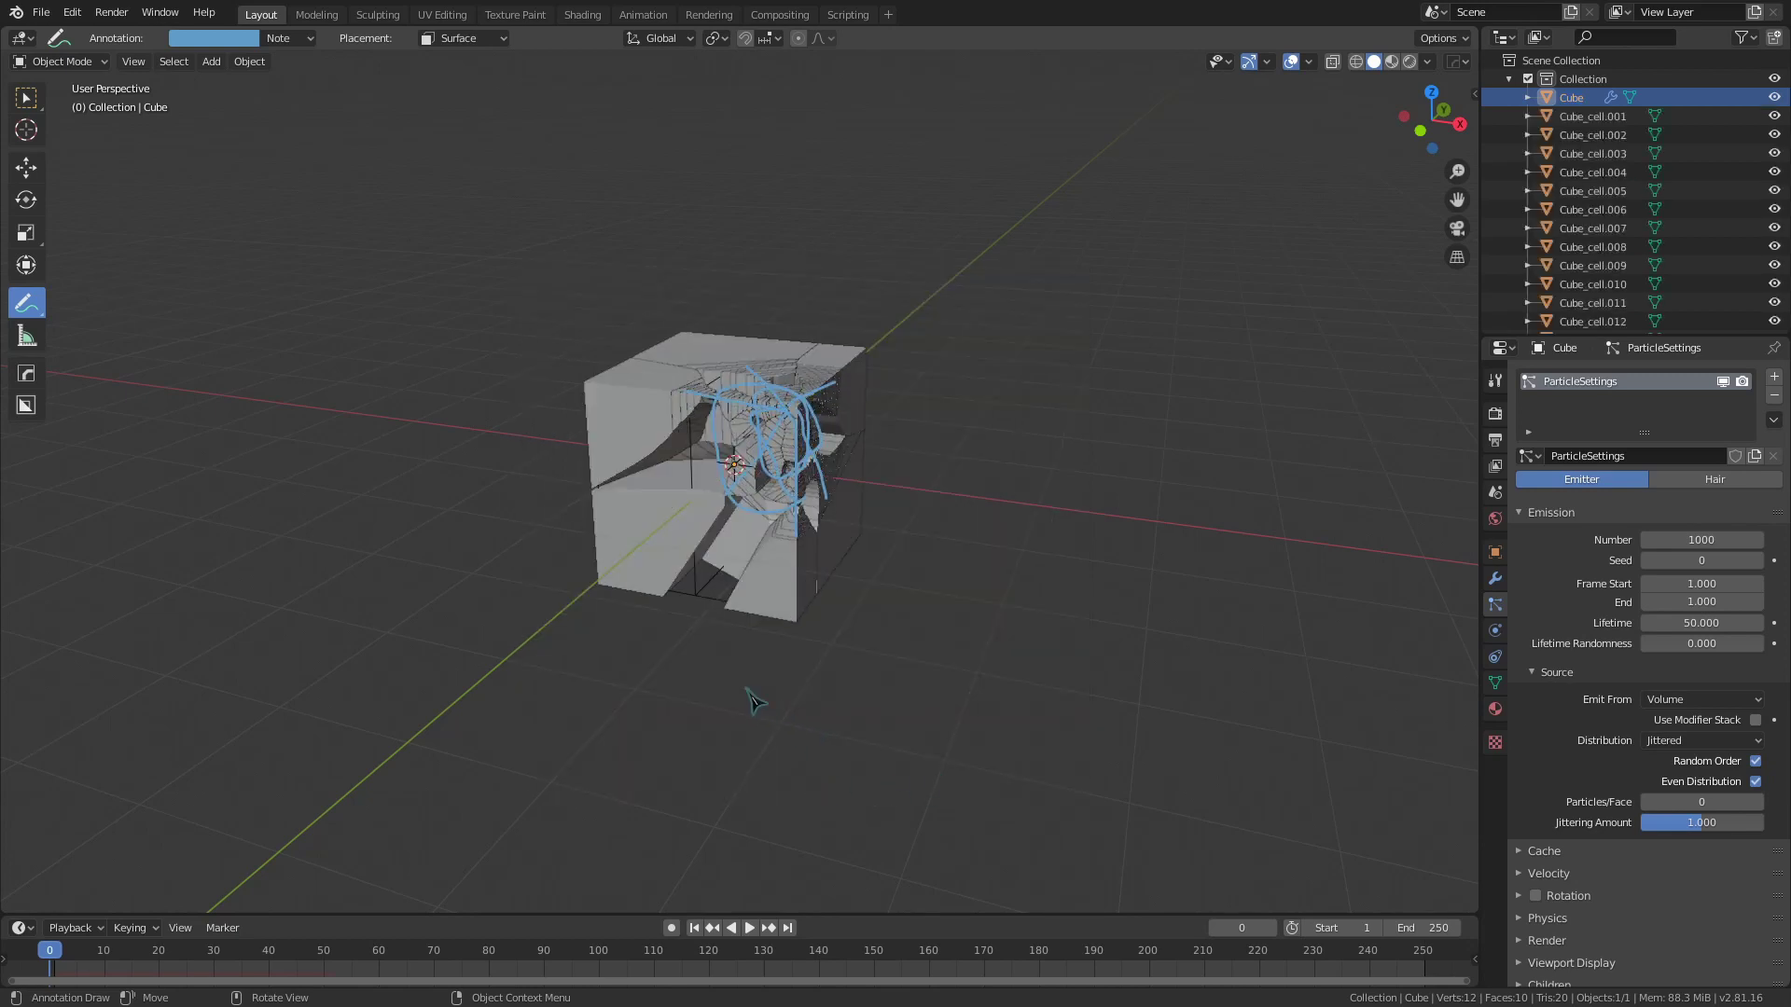
{"action": "middle_click_drag", "start_coordinate": [754, 679], "coordinate": [904, 560]}
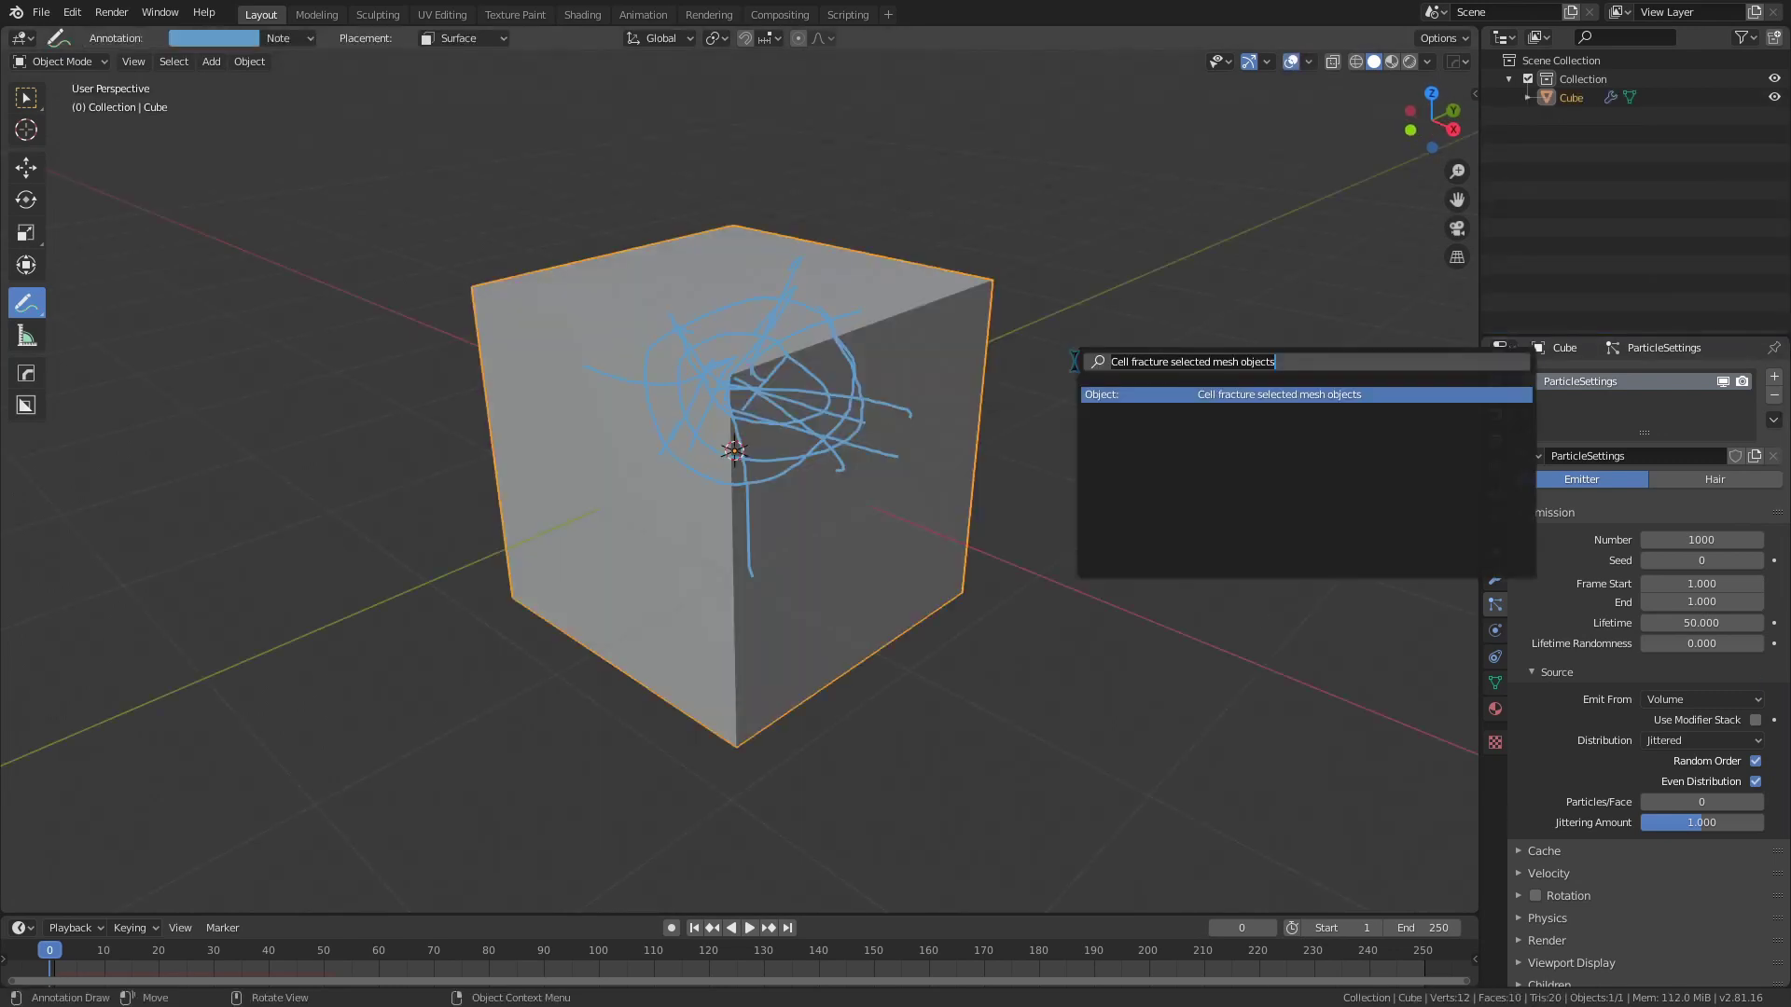
Step: Fracture the cube from Own Particles plus Annotation Pencil with Source Limit 500
{"action": "key", "text": "Return"}
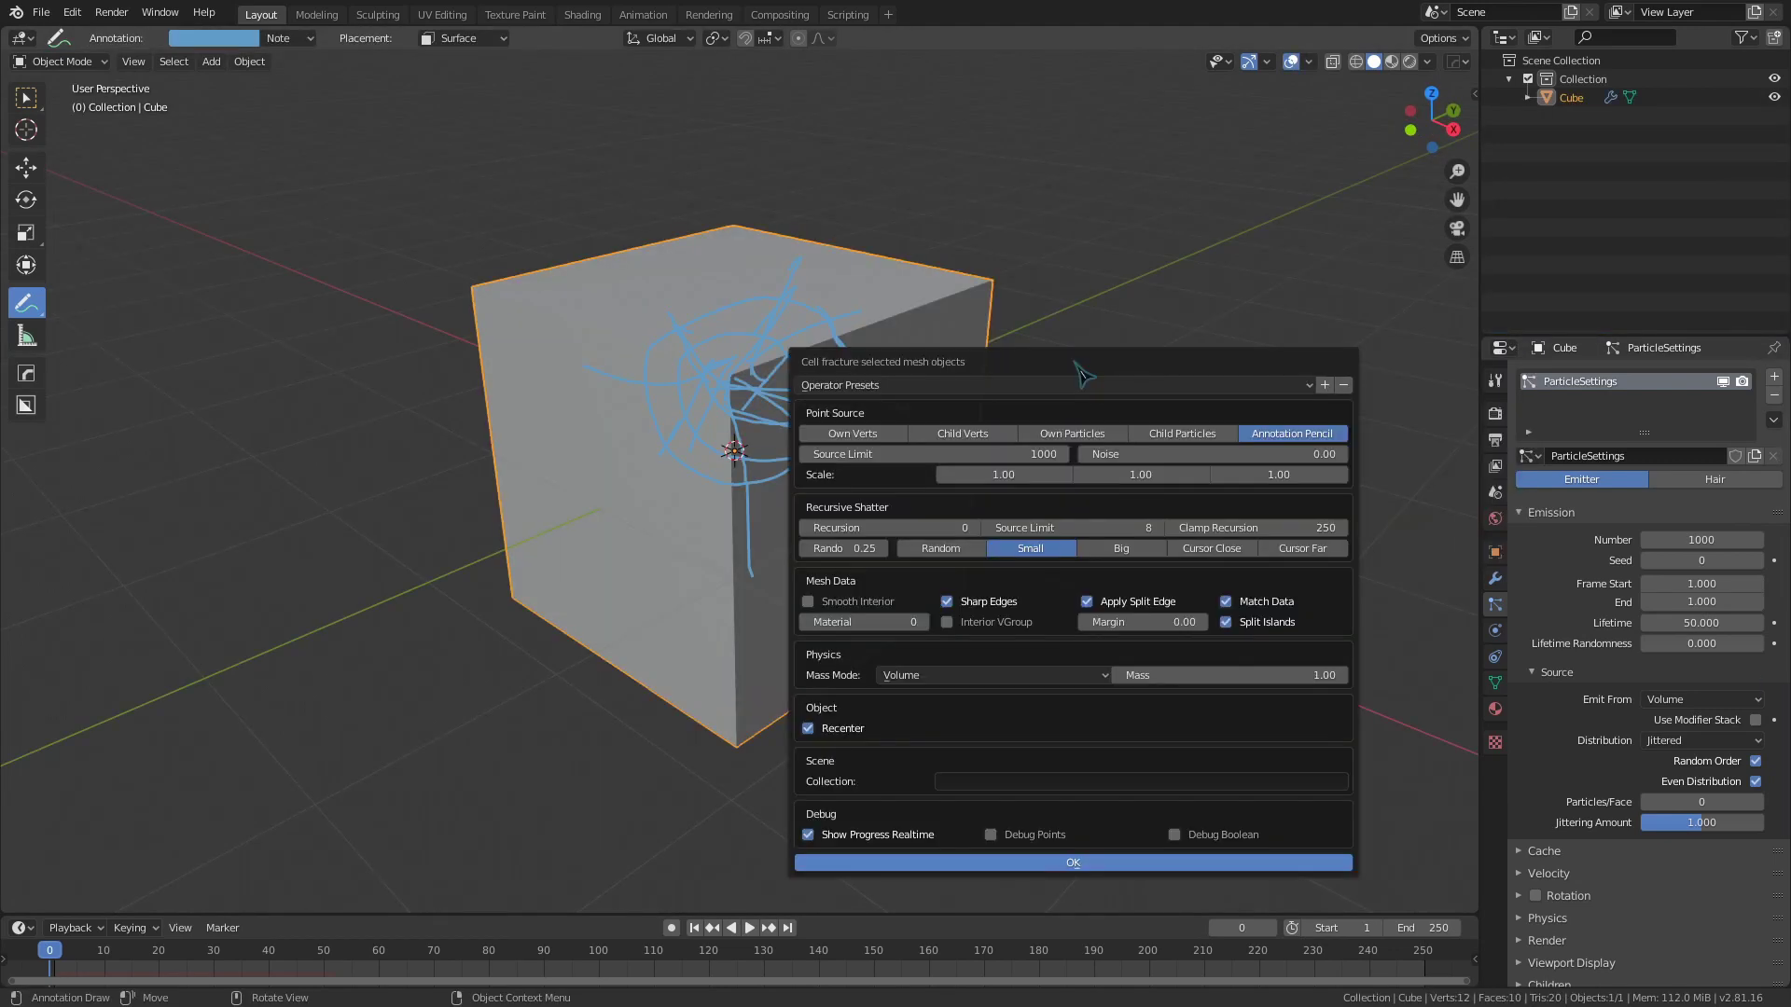
{"action": "left_click", "coordinate": [1063, 433]}
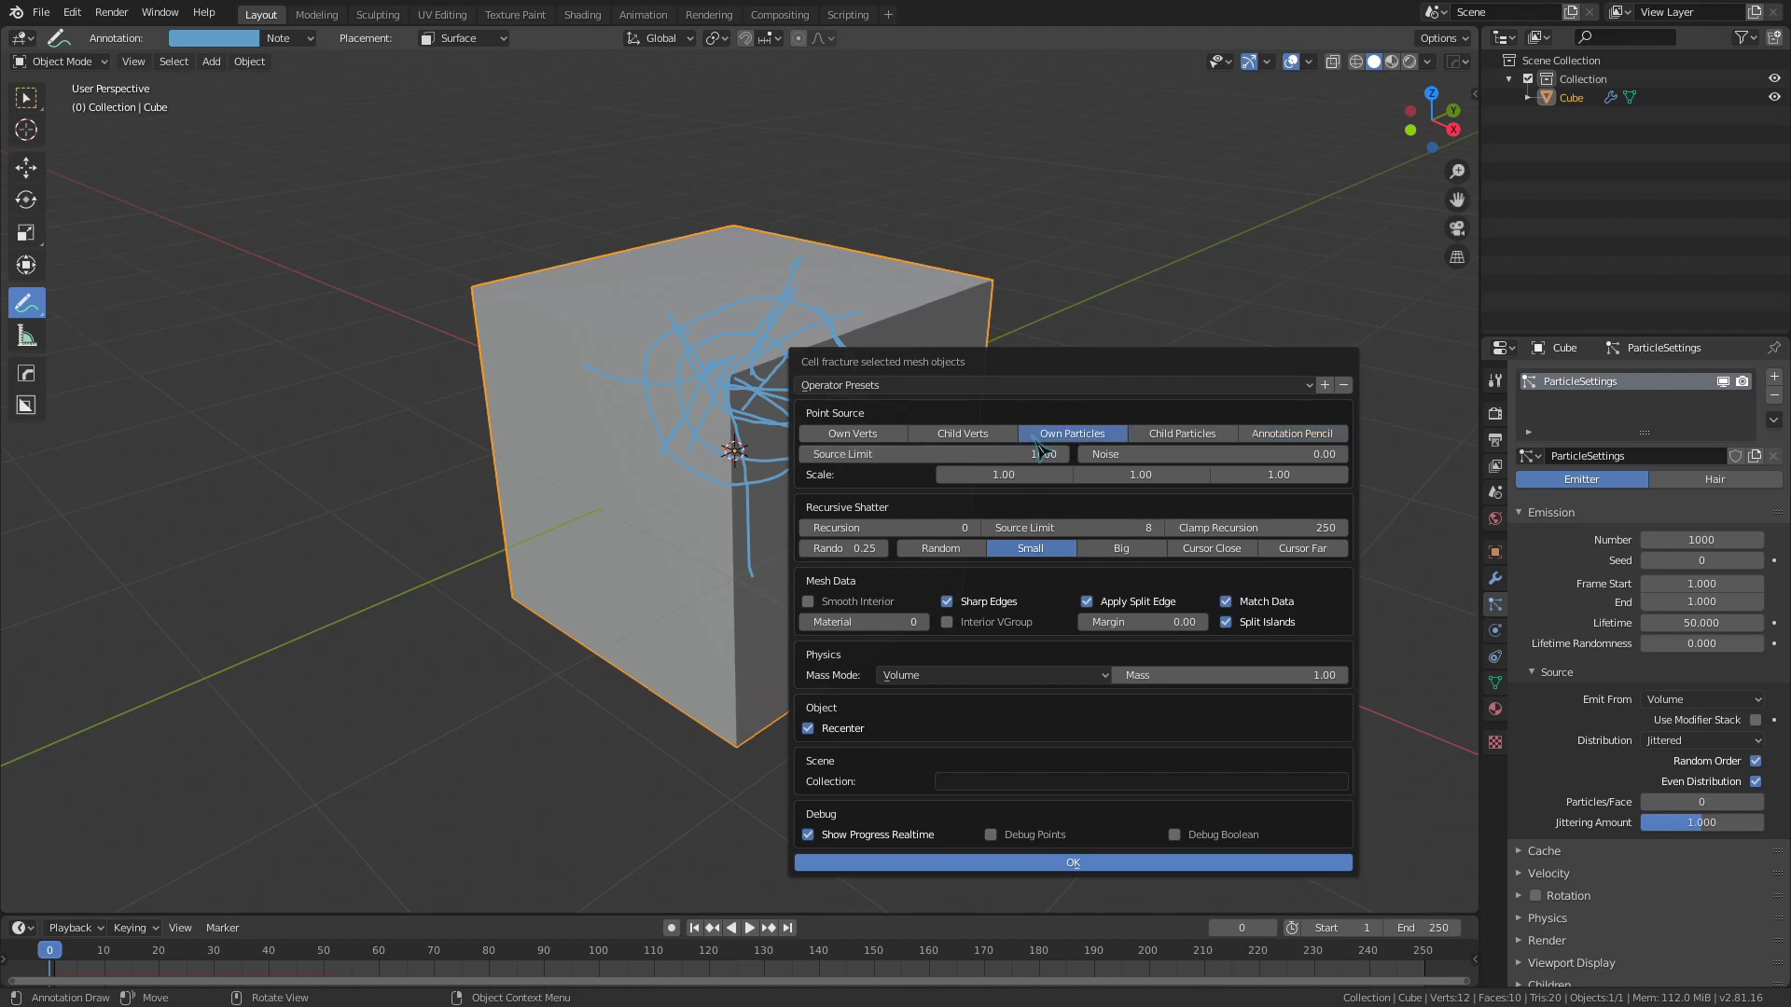
{"action": "left_click", "coordinate": [1282, 434], "text": "shift"}
{"action": "left_click", "coordinate": [1010, 454]}
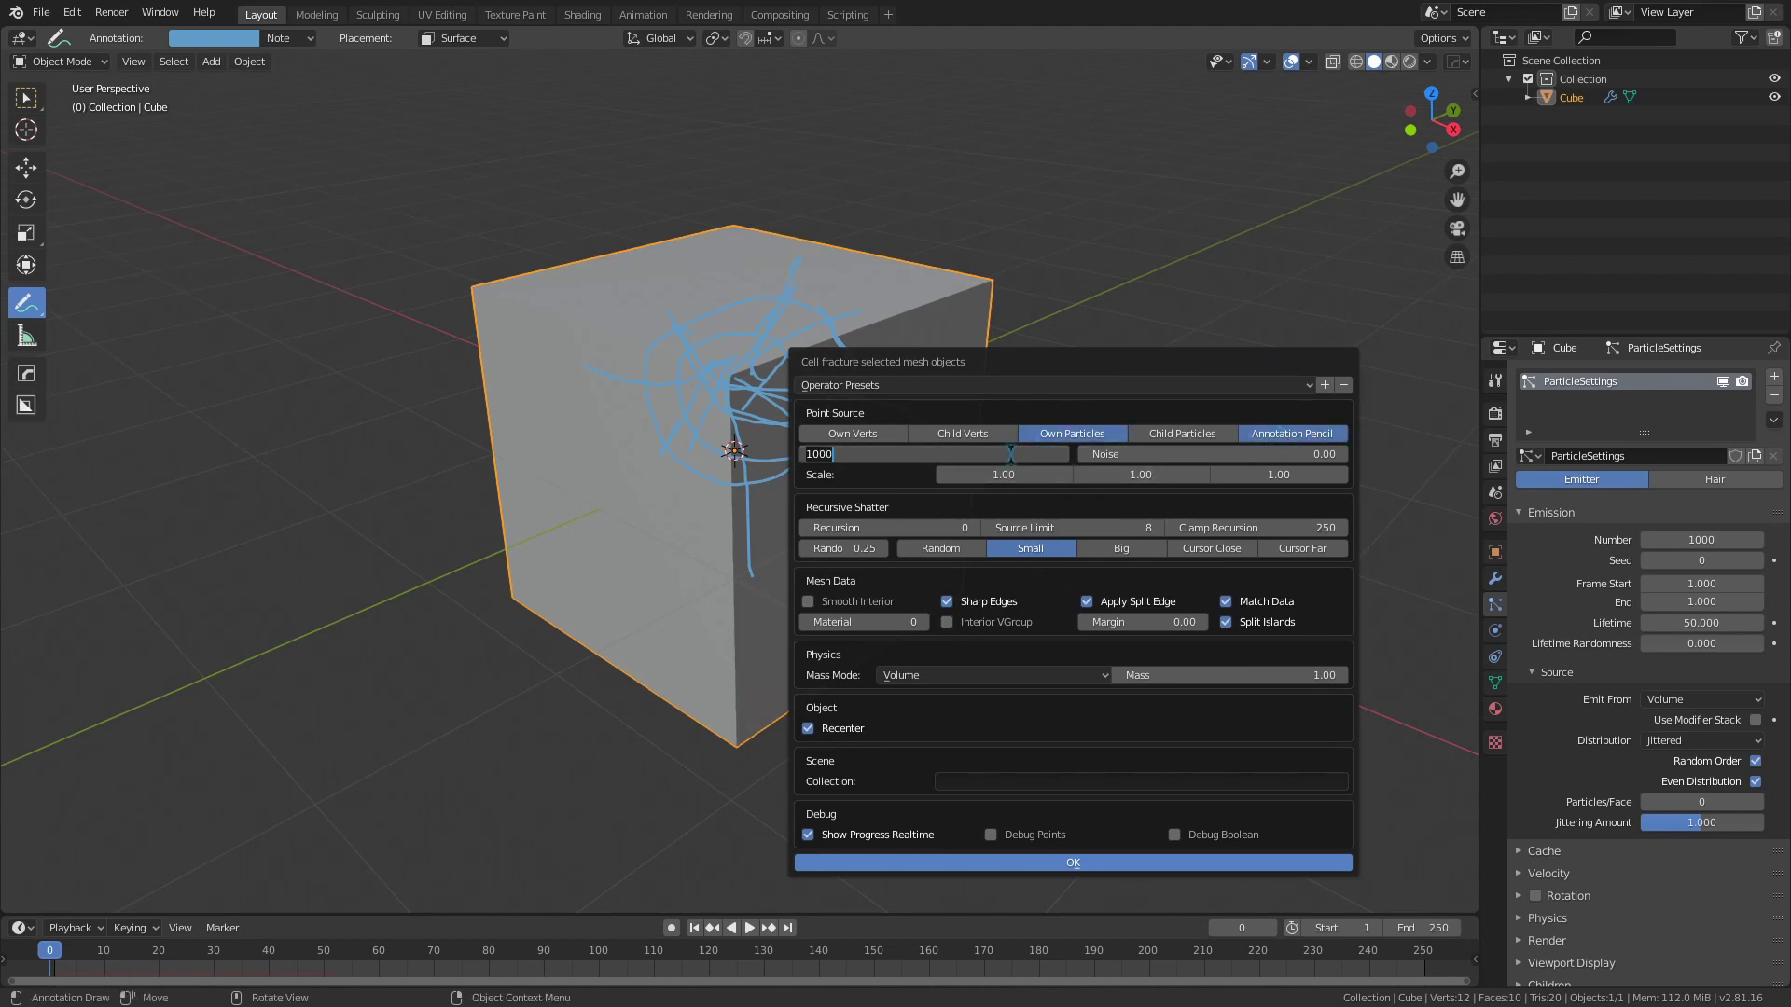
{"action": "type", "text": "500"}
{"action": "key", "text": "Return"}
{"action": "left_click", "coordinate": [1147, 864]}
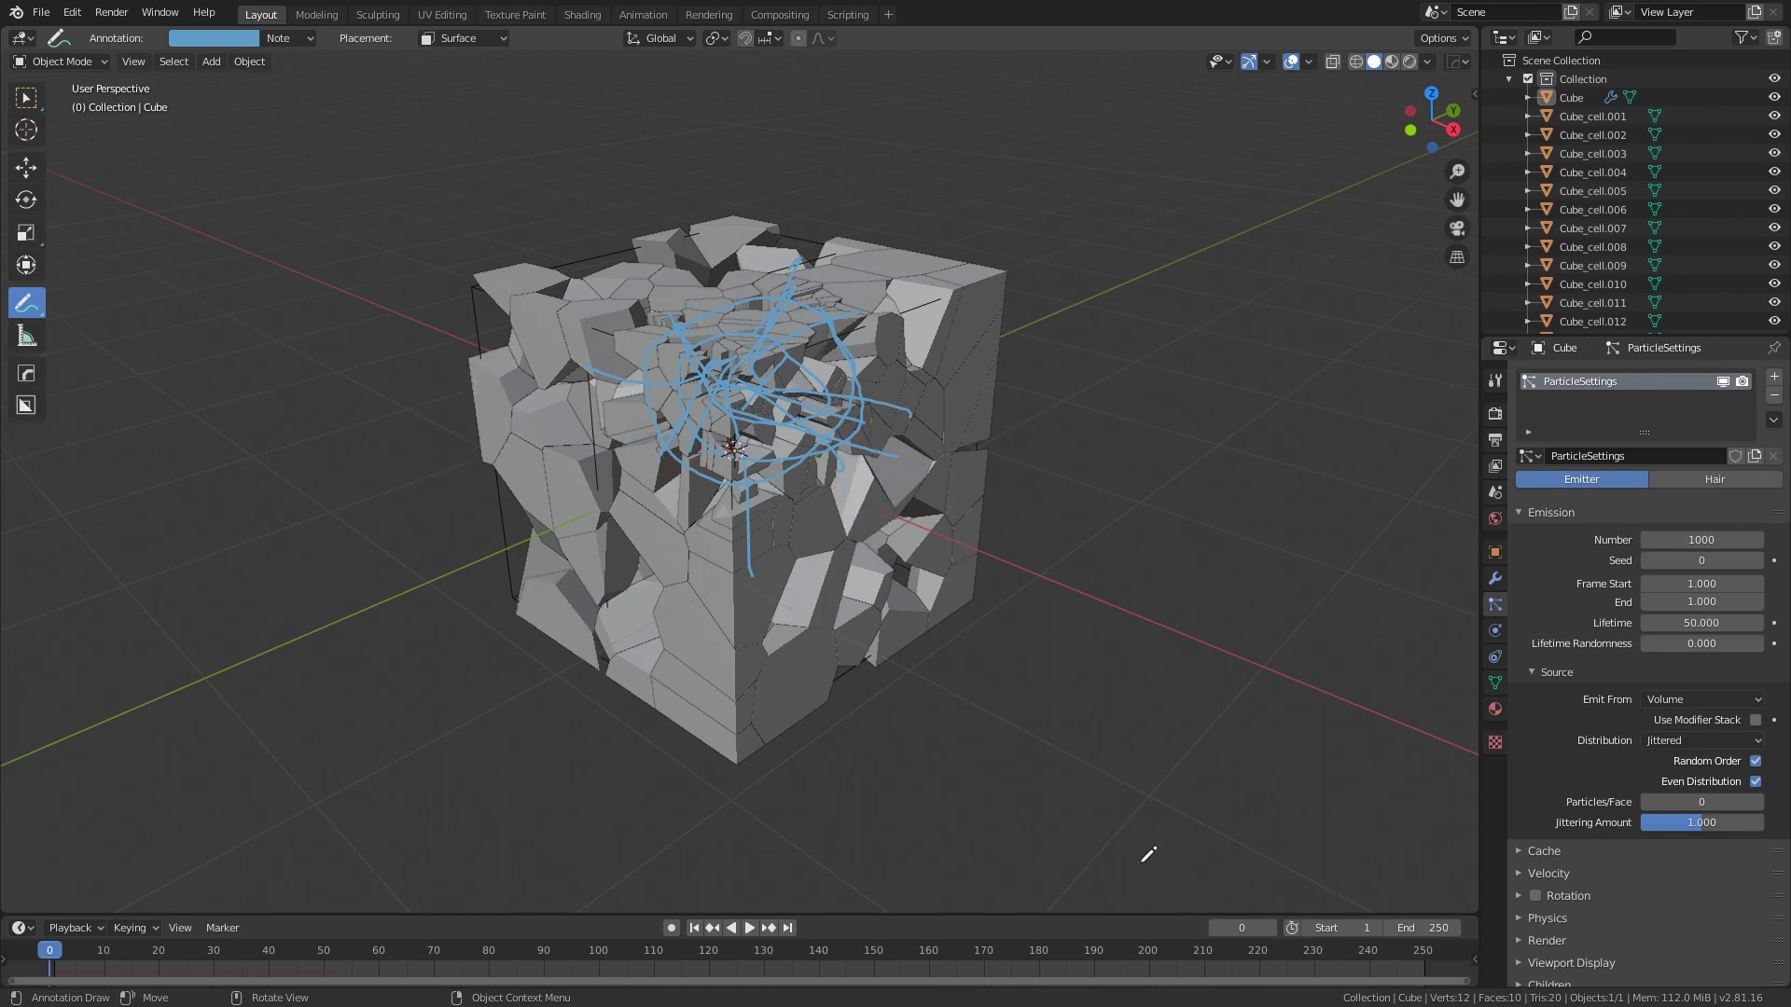
Step: Hide the original Cube in the Outliner and turn off viewport overlays to inspect the pieces
{"action": "left_click", "coordinate": [1776, 99]}
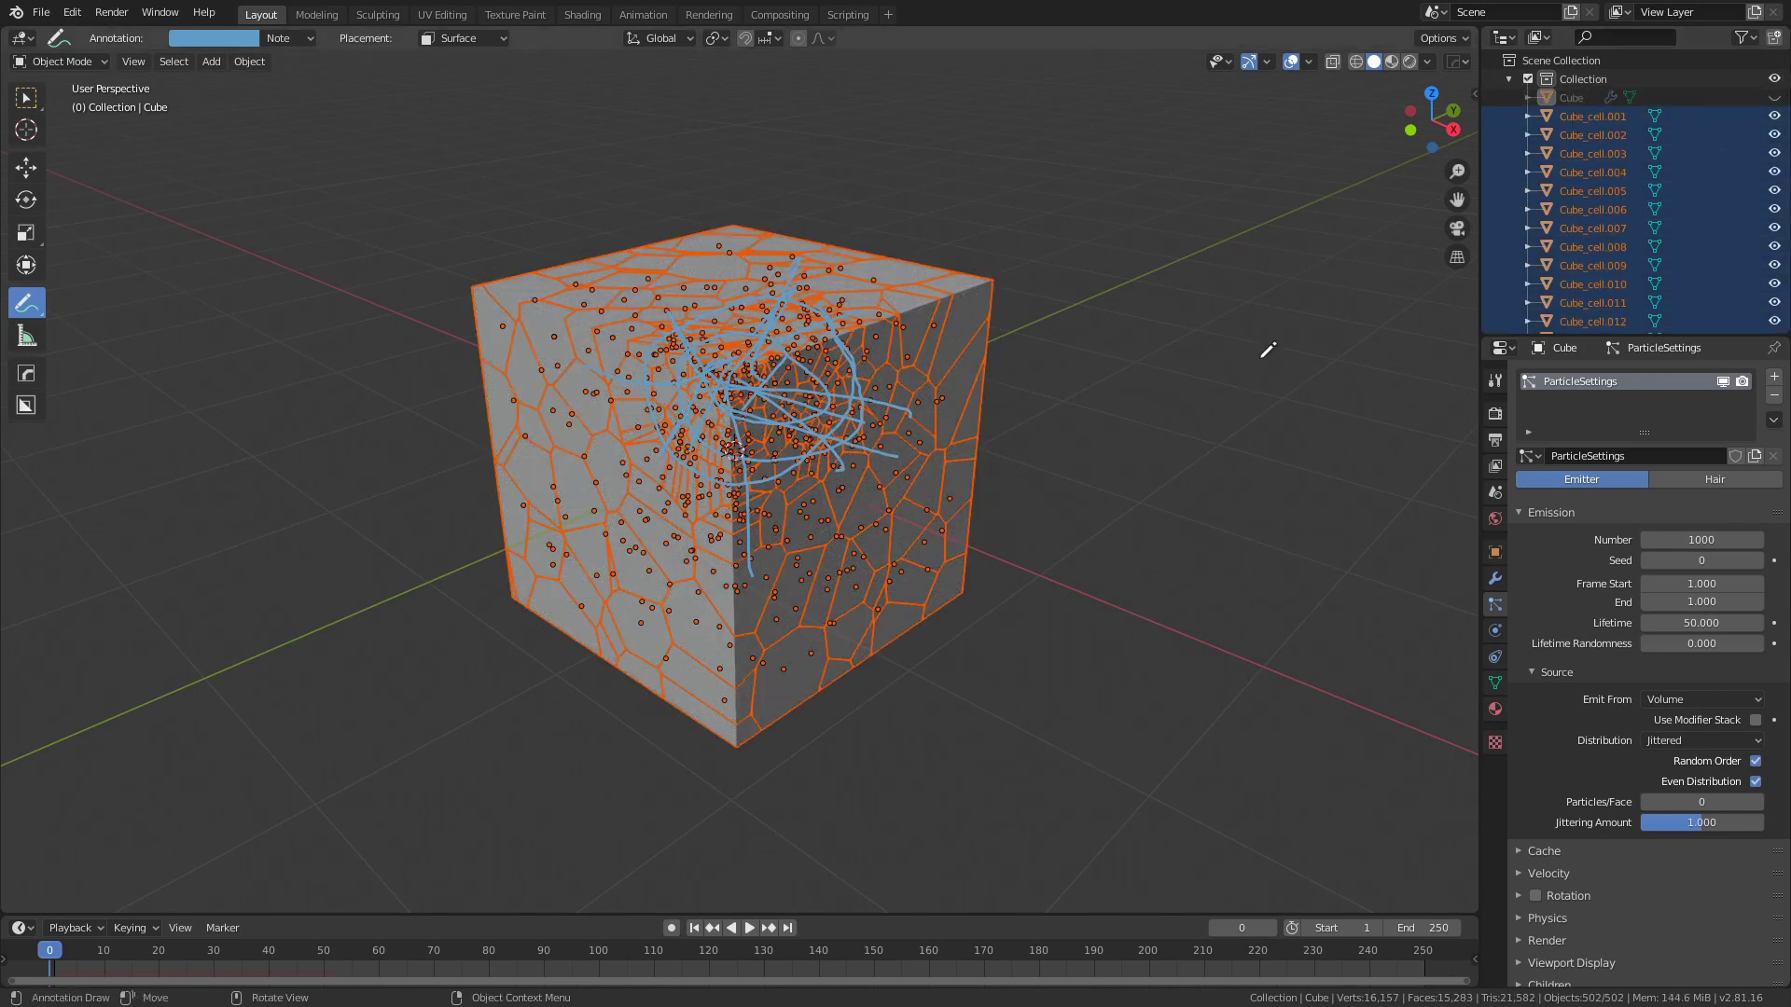
{"action": "left_click", "coordinate": [1291, 61]}
{"action": "middle_click_drag", "start_coordinate": [1187, 532], "coordinate": [1067, 523]}
{"action": "scroll", "coordinate": [1135, 548], "scroll_direction": "up", "scroll_amount": 4}
{"action": "scroll", "coordinate": [1054, 556], "scroll_direction": "down", "scroll_amount": 1}
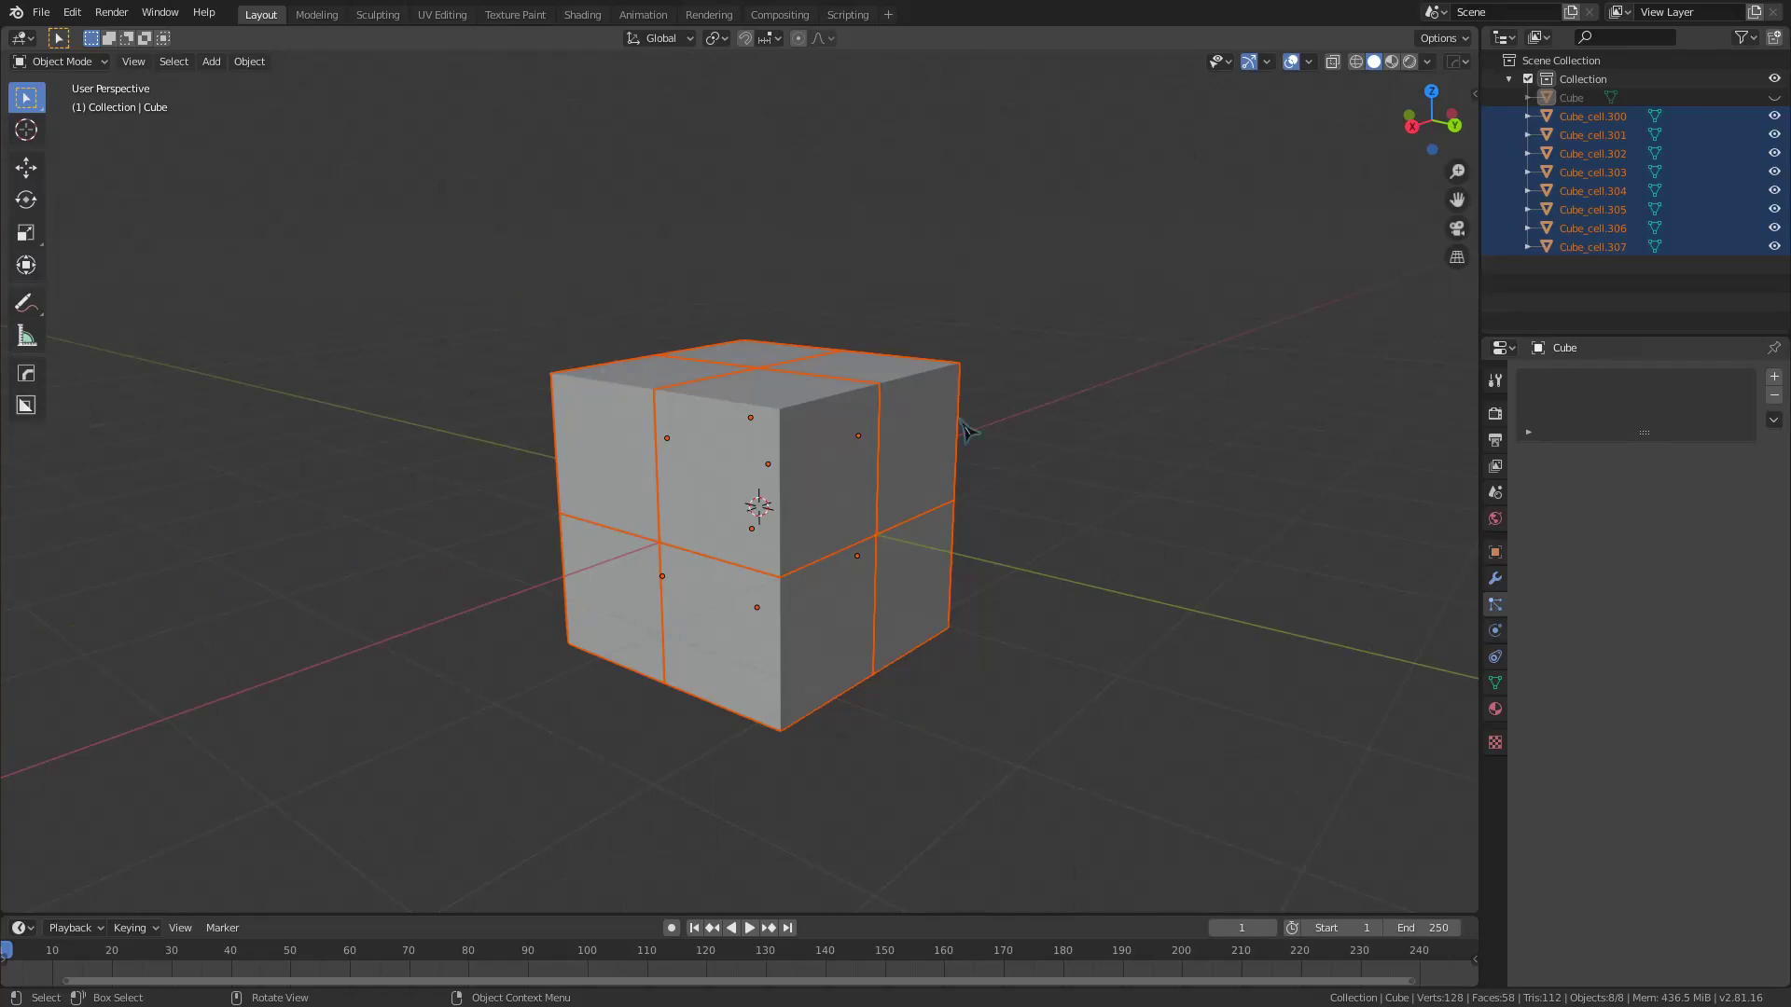
Step: Fracture the cube from Own Verts with Noise at 1.00 and orbit around the eight pieces
{"action": "left_click", "coordinate": [1005, 502]}
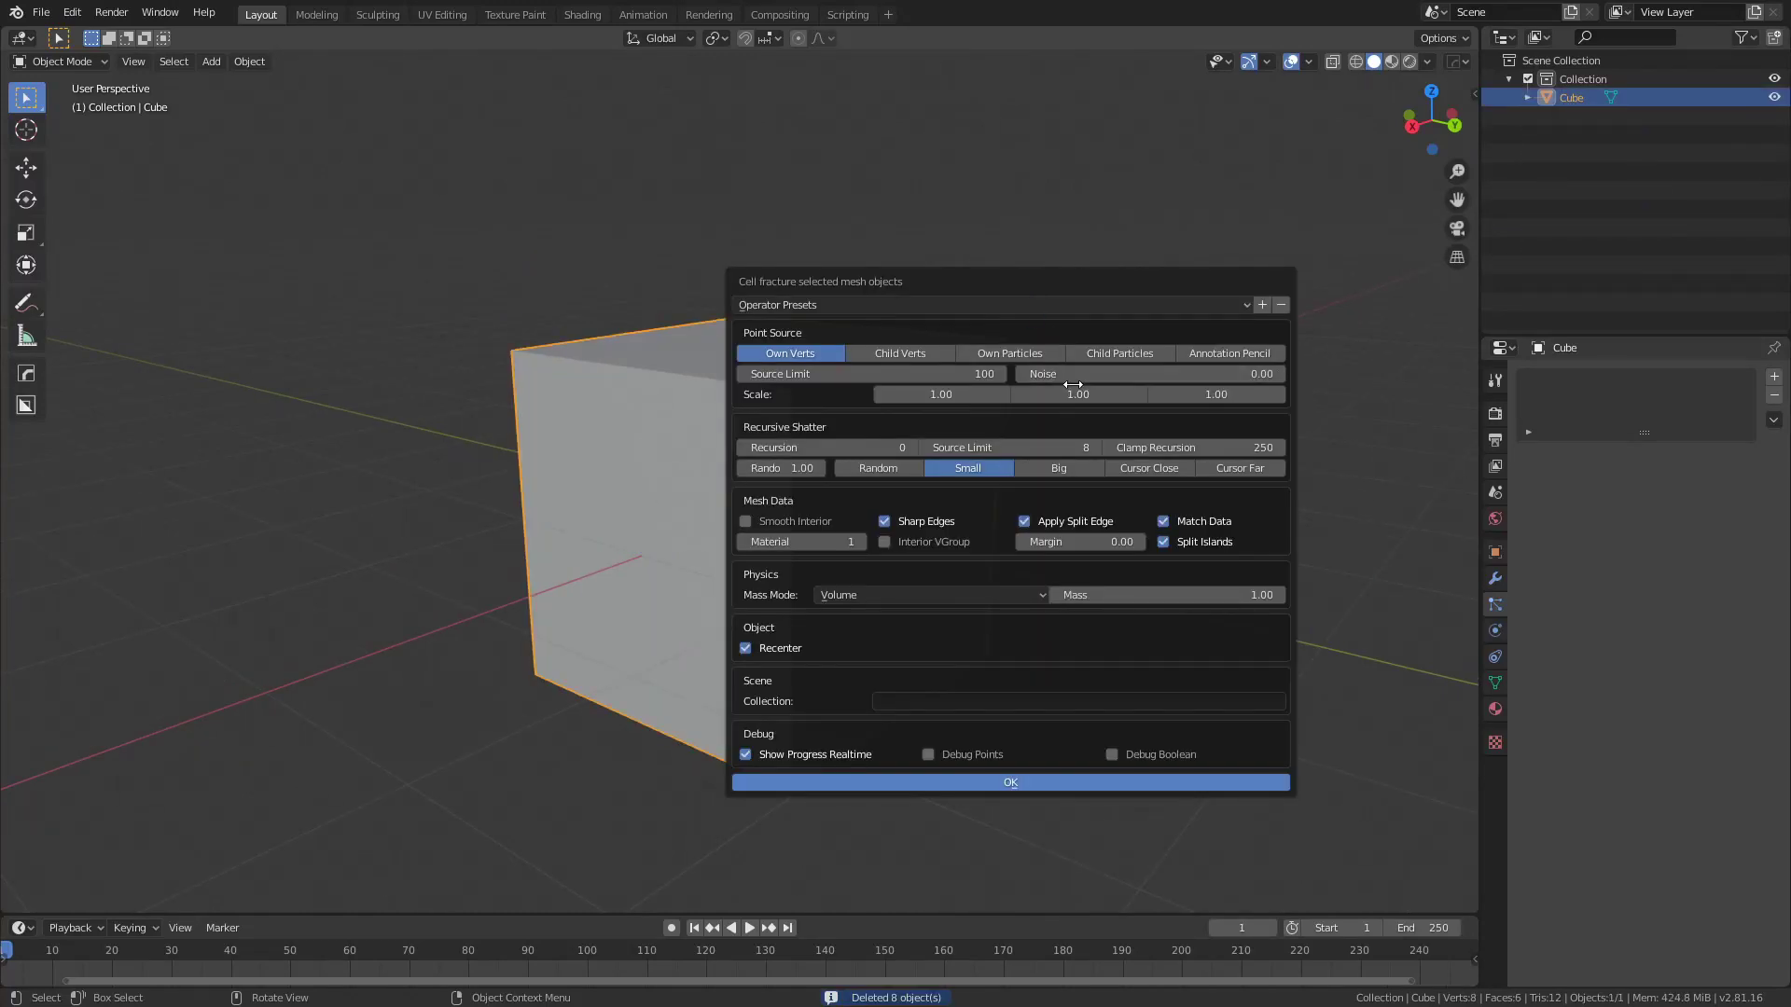
{"action": "left_click_drag", "start_coordinate": [1073, 374], "coordinate": [1176, 374]}
{"action": "left_click", "coordinate": [1031, 783]}
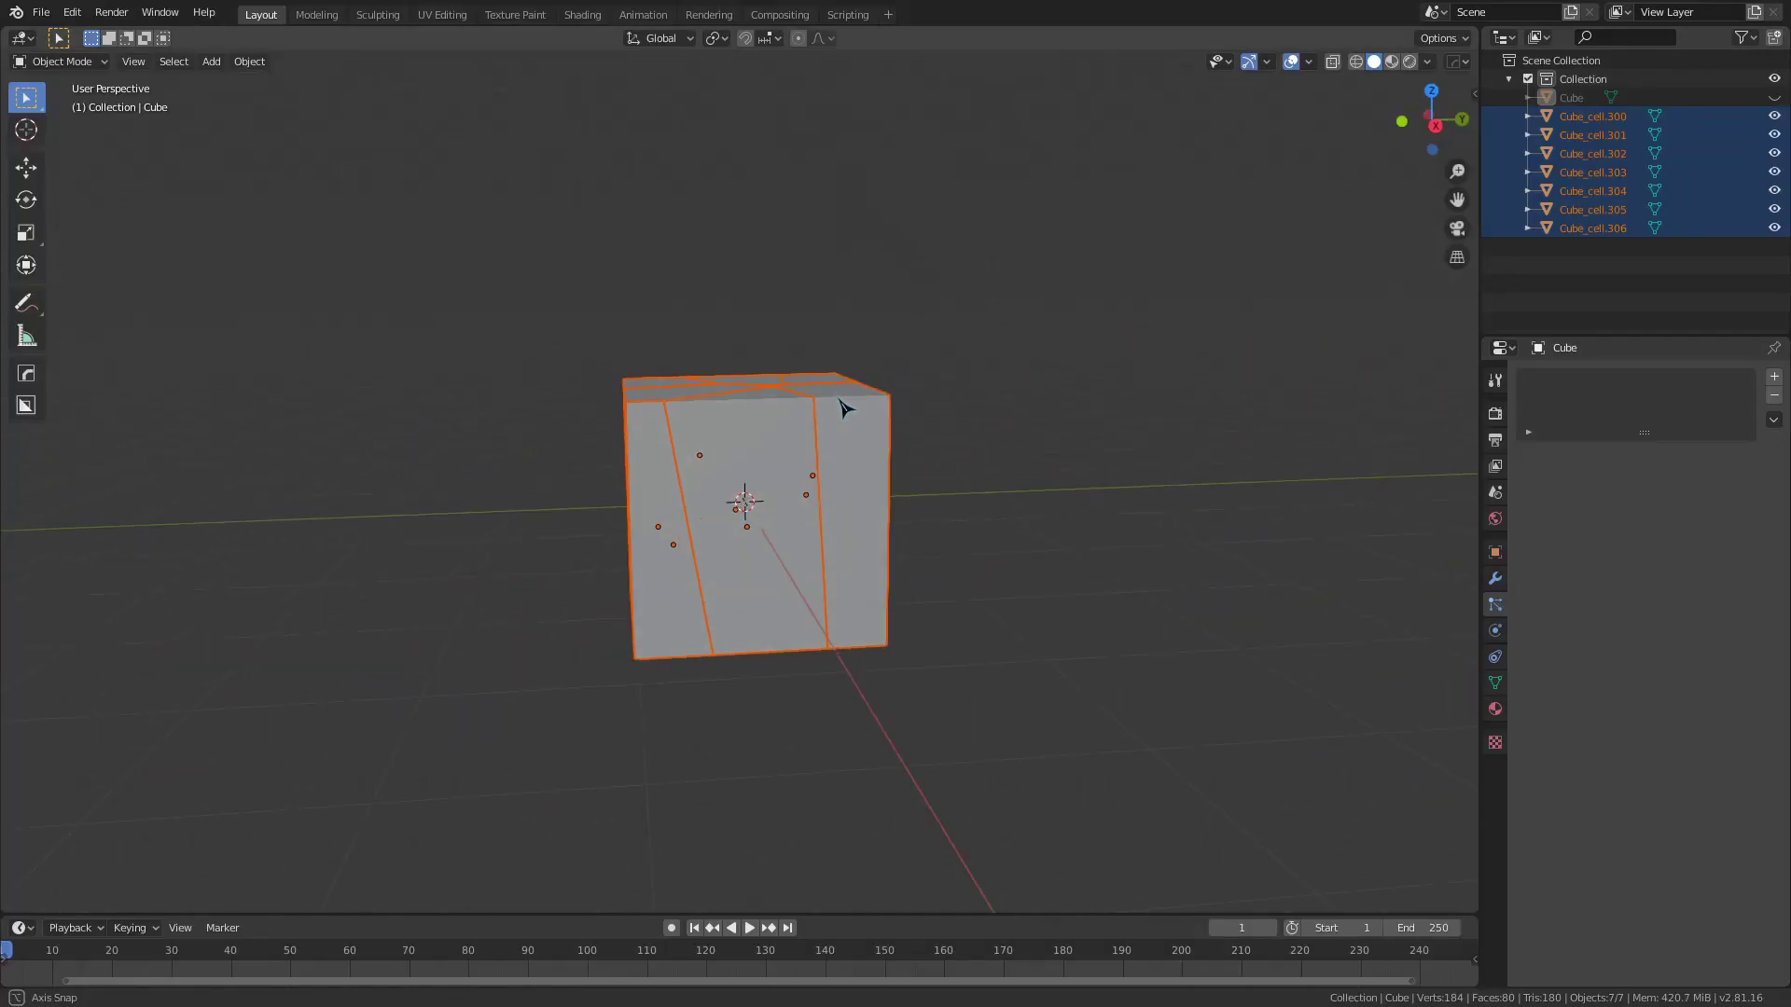
{"action": "middle_click_drag", "start_coordinate": [842, 407], "coordinate": [1330, 416]}
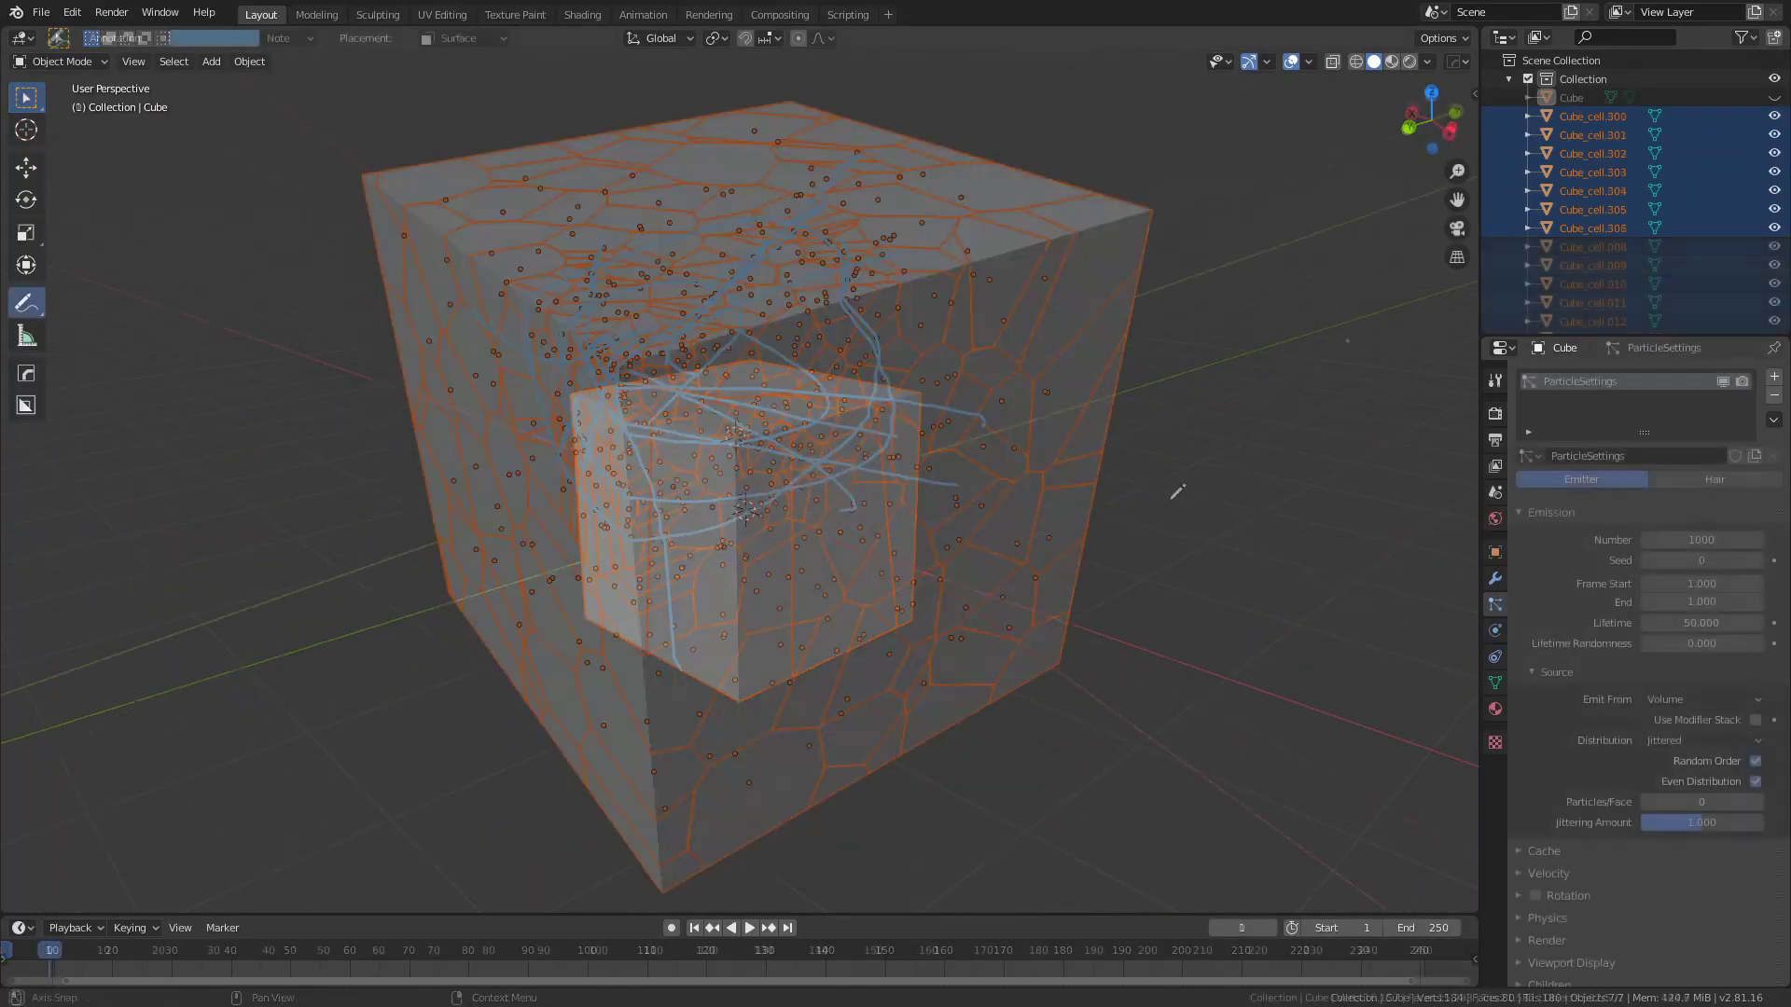
{"action": "mouse_move", "coordinate": [1175, 492]}
{"action": "middle_mouse_down"}
{"action": "mouse_move", "coordinate": [1079, 488]}
{"action": "mouse_move", "coordinate": [1173, 490]}
{"action": "middle_mouse_up"}
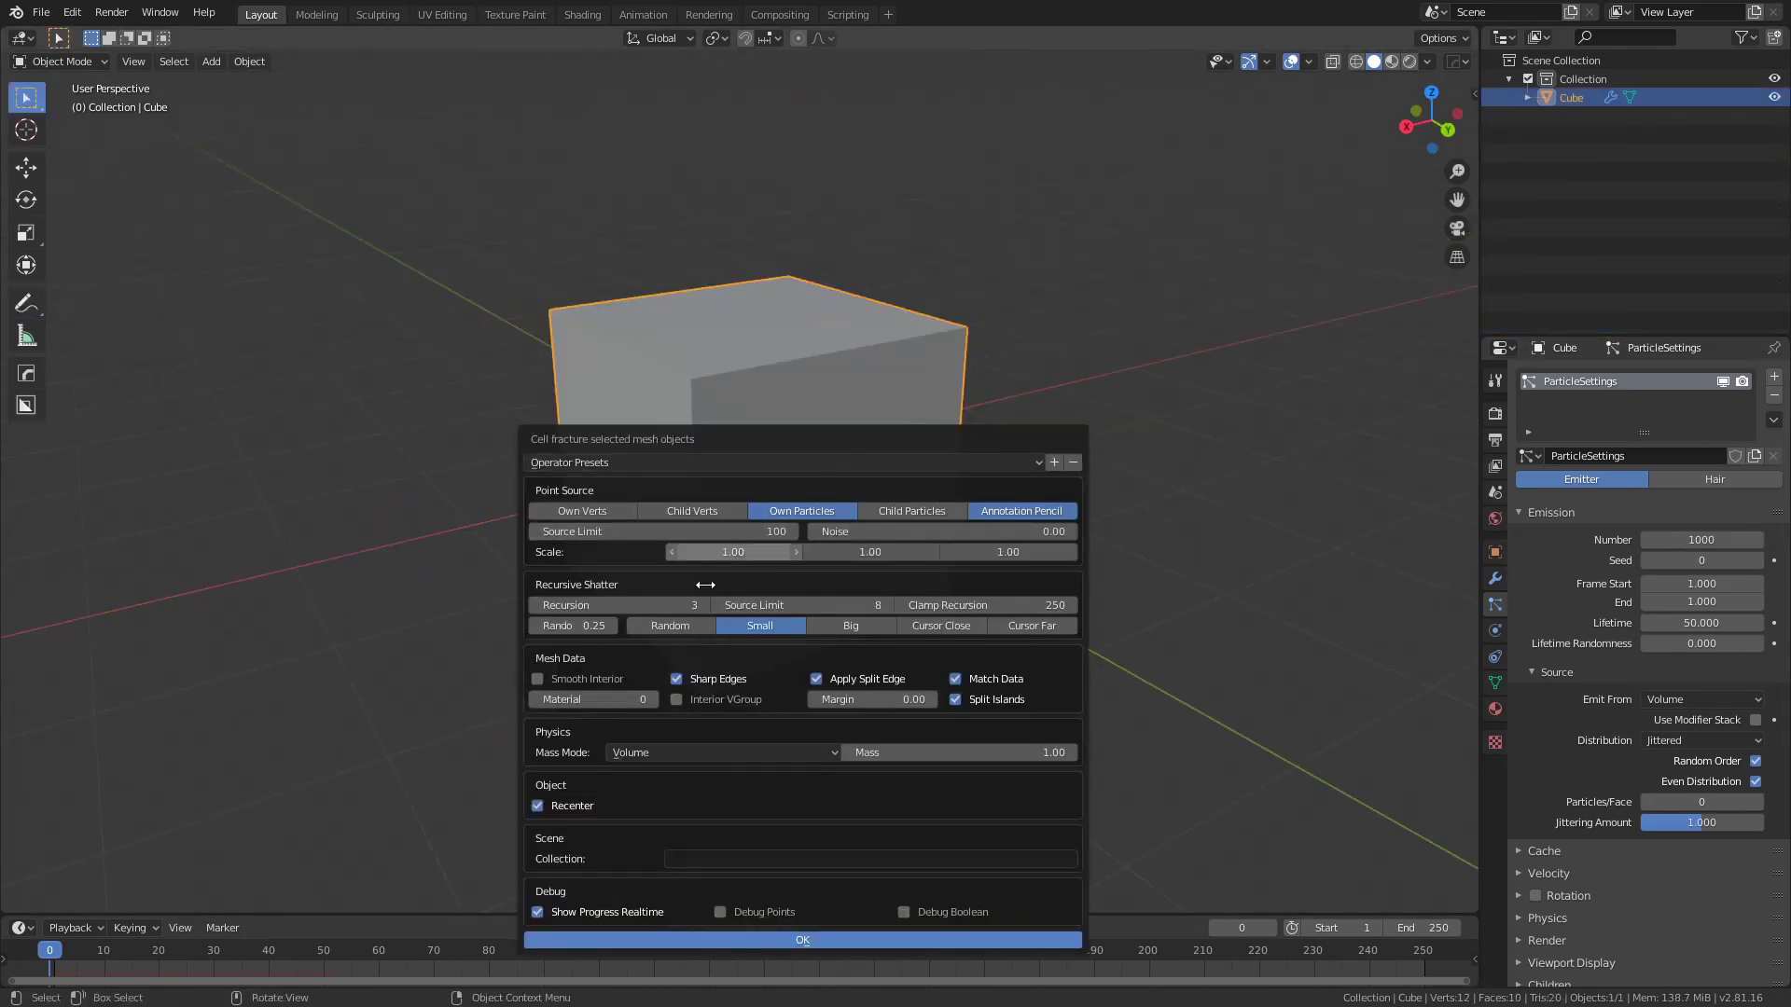
Step: Set Cell Fracture Recursion to 3 and fracture the cube
{"action": "left_click_drag", "start_coordinate": [655, 611], "coordinate": [597, 612]}
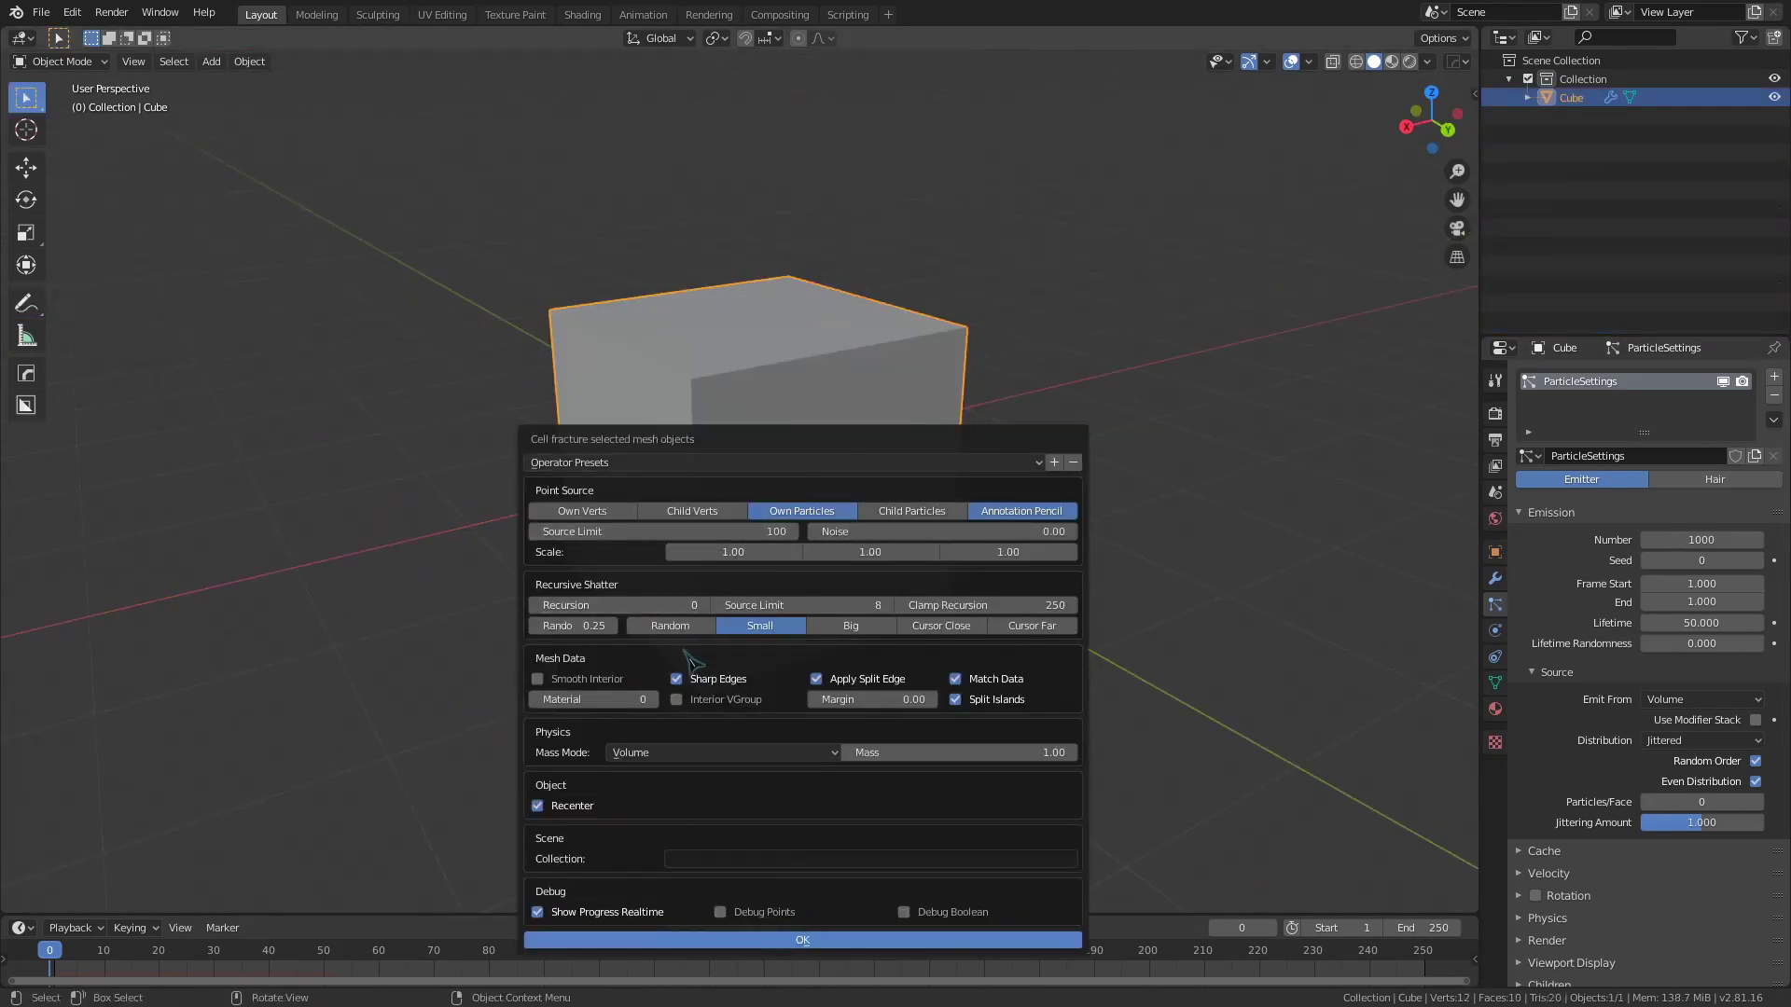
{"action": "left_click", "coordinate": [704, 606]}
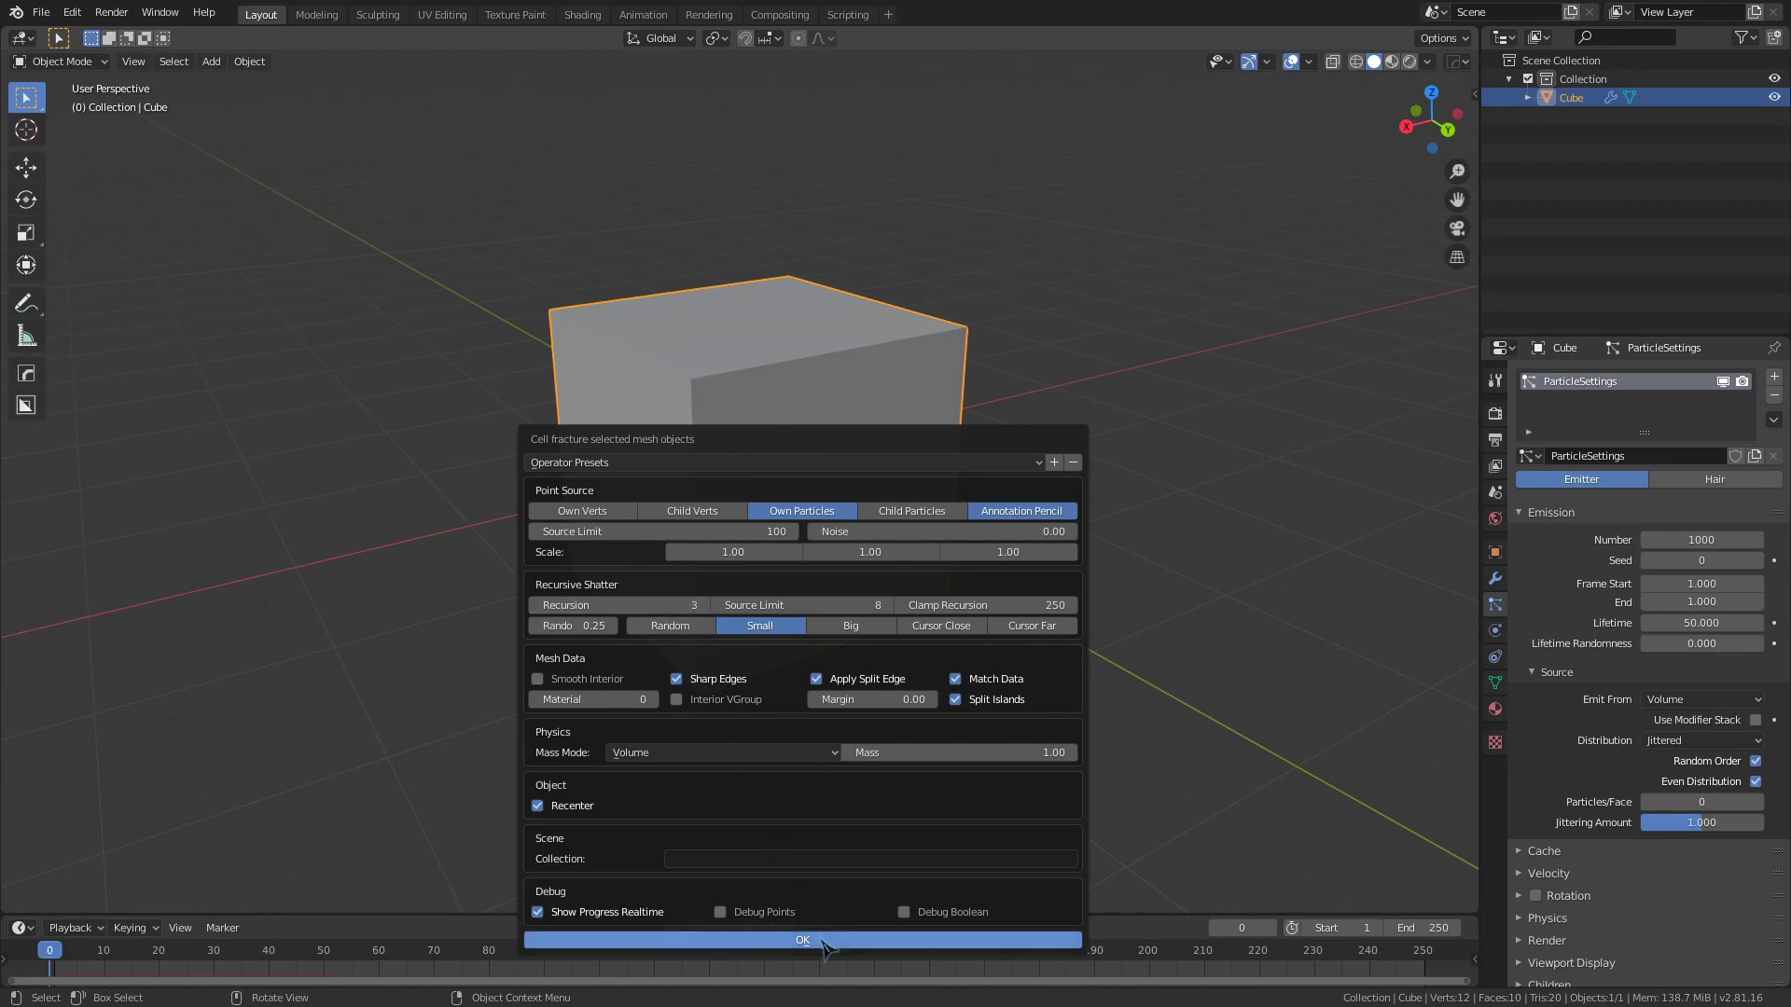
{"action": "left_click", "coordinate": [824, 942]}
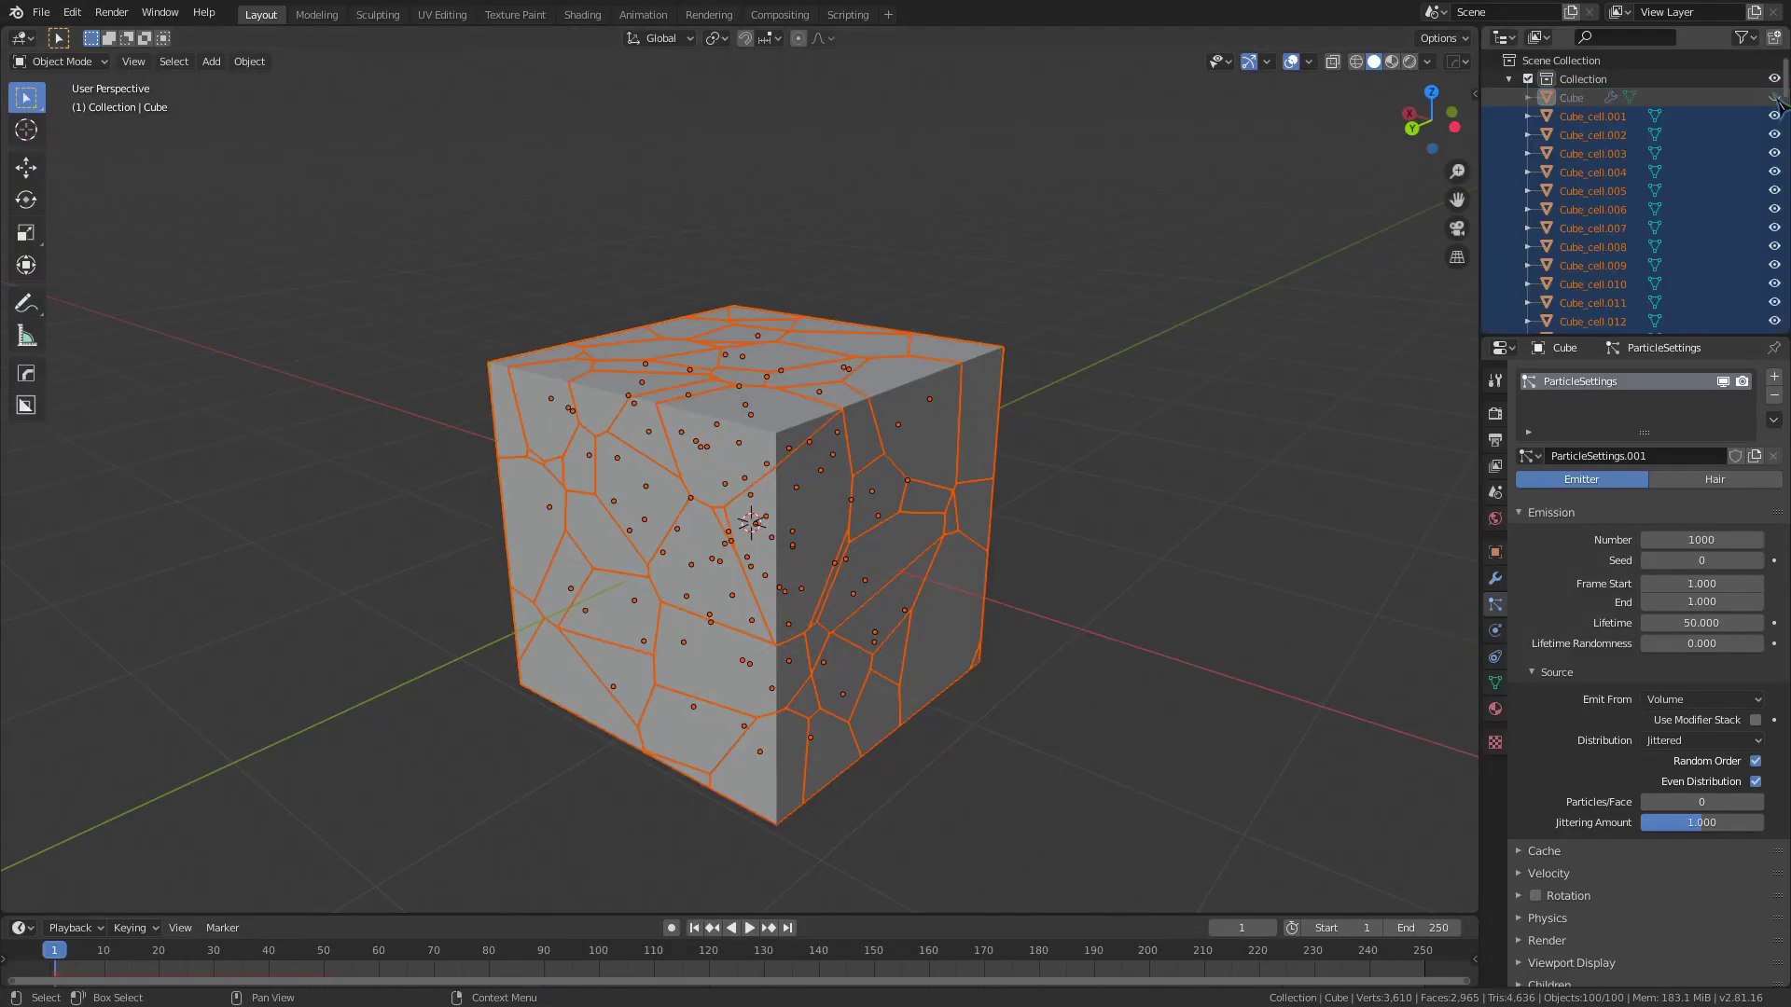
Step: Delete the fractured cells and rerun Cell Fracture from the F3 search
{"action": "key", "text": "Delete"}
{"action": "key", "text": "F3"}
{"action": "key", "text": "Return"}
{"action": "key", "text": "Return"}
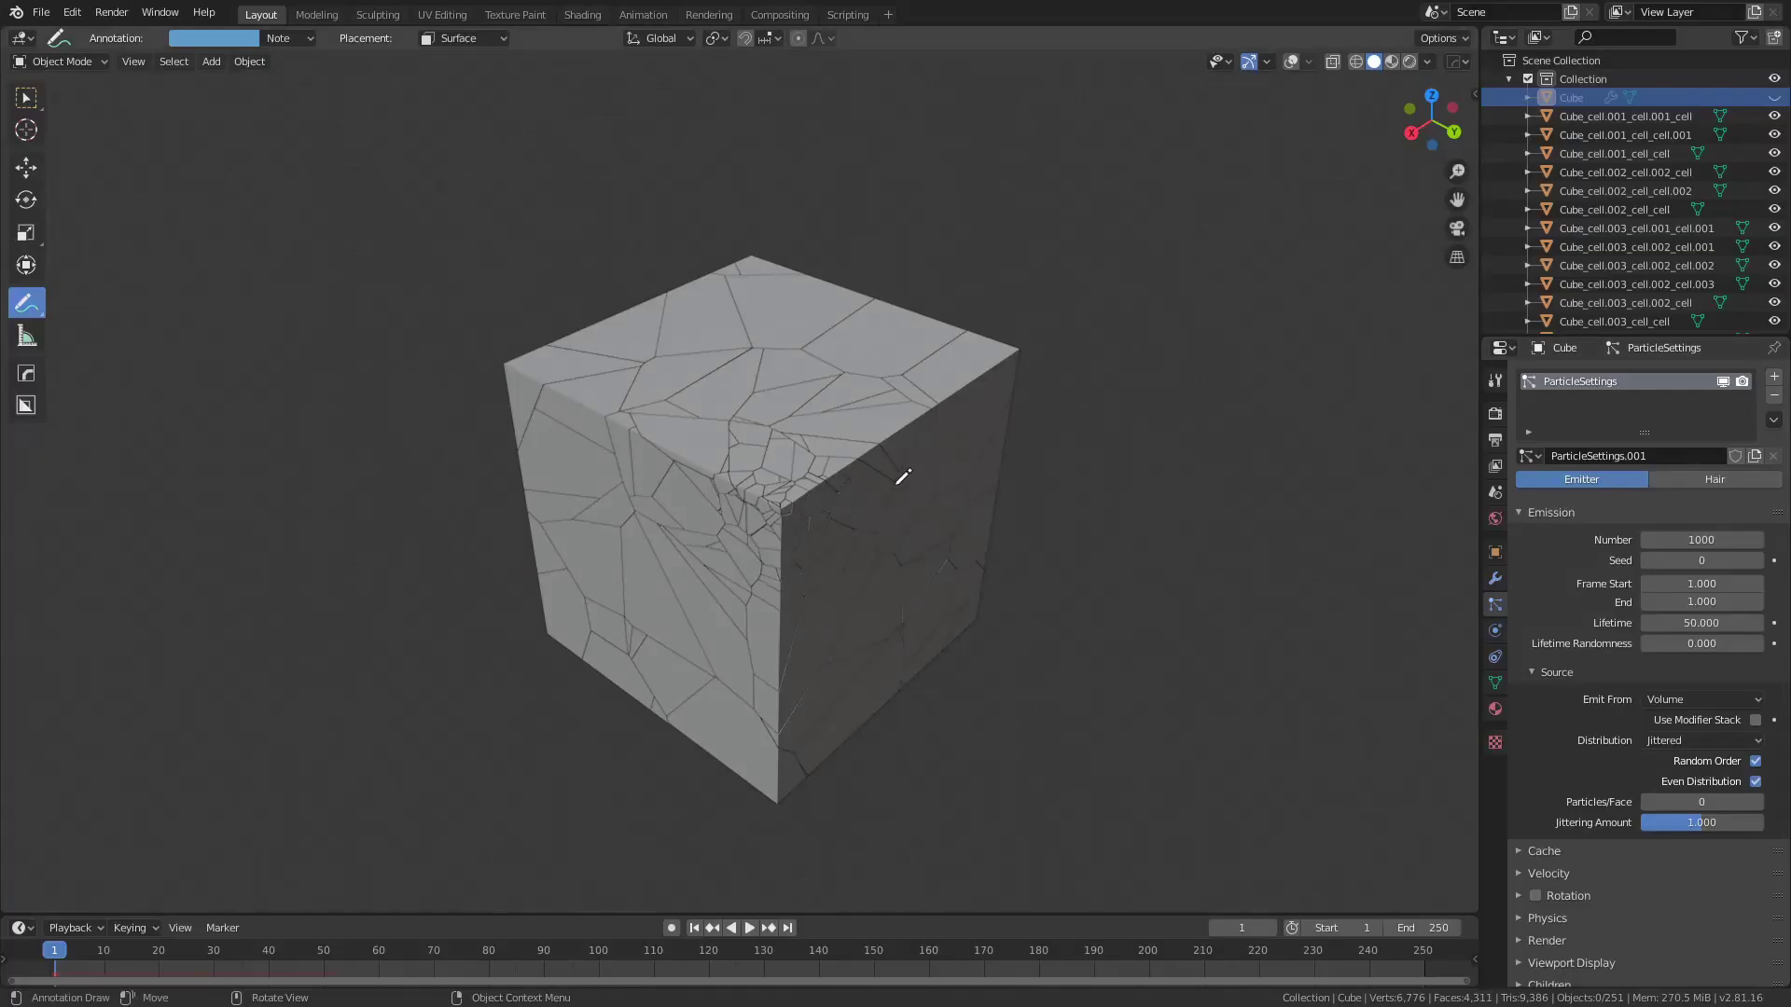
Step: Inspect the recursively shattered cube from several angles with the Select Box tool active
{"action": "middle_click_drag", "start_coordinate": [955, 491], "coordinate": [380, 413]}
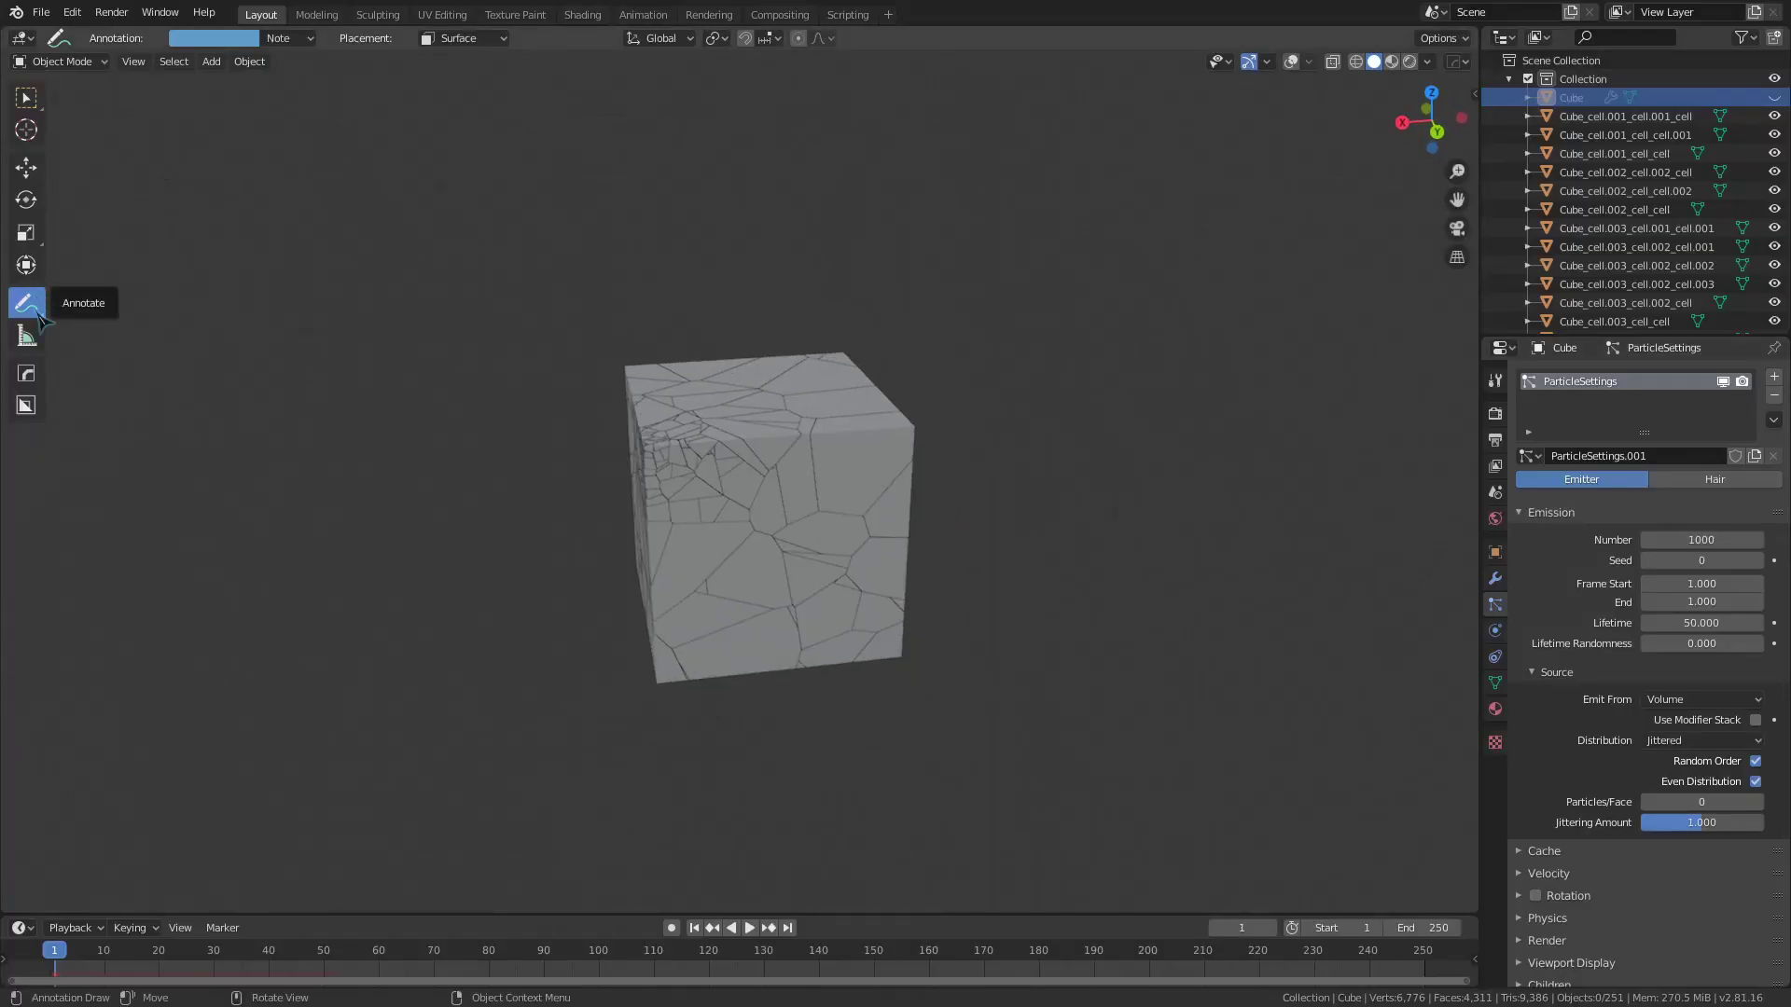
{"action": "left_click", "coordinate": [25, 97]}
{"action": "scroll", "coordinate": [1039, 732], "scroll_direction": "up", "scroll_amount": 5}
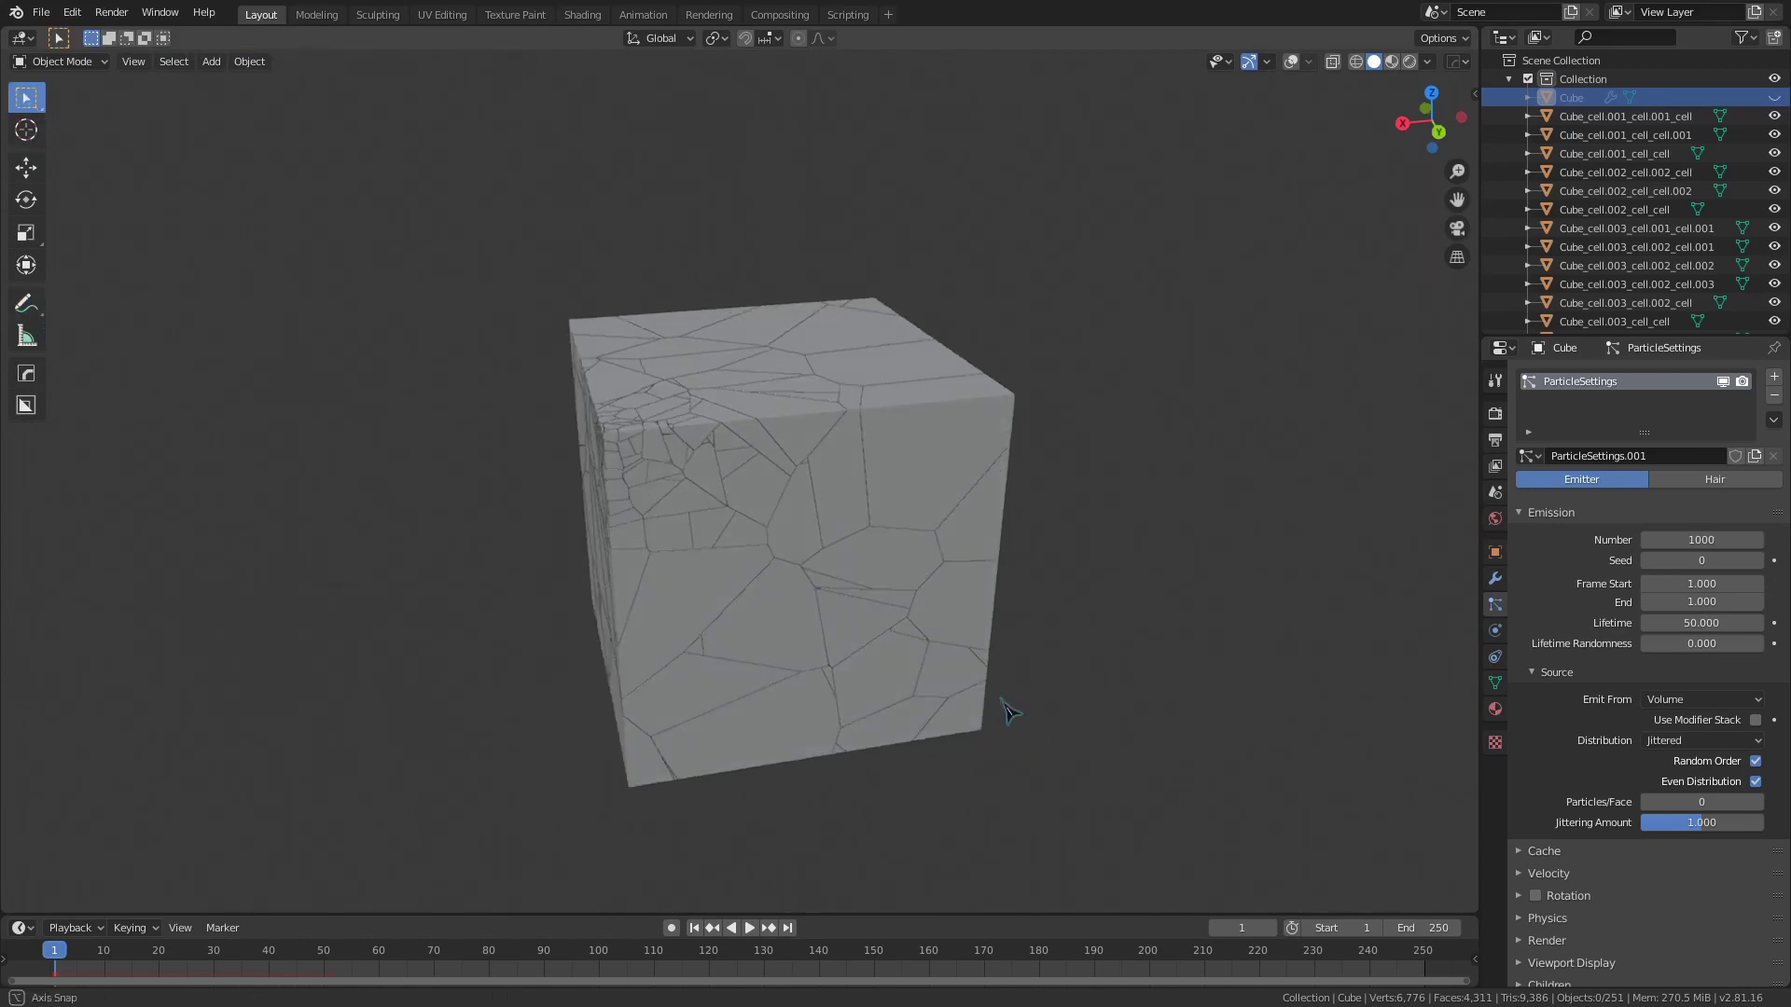
{"action": "middle_click_drag", "start_coordinate": [1007, 711], "coordinate": [1071, 709]}
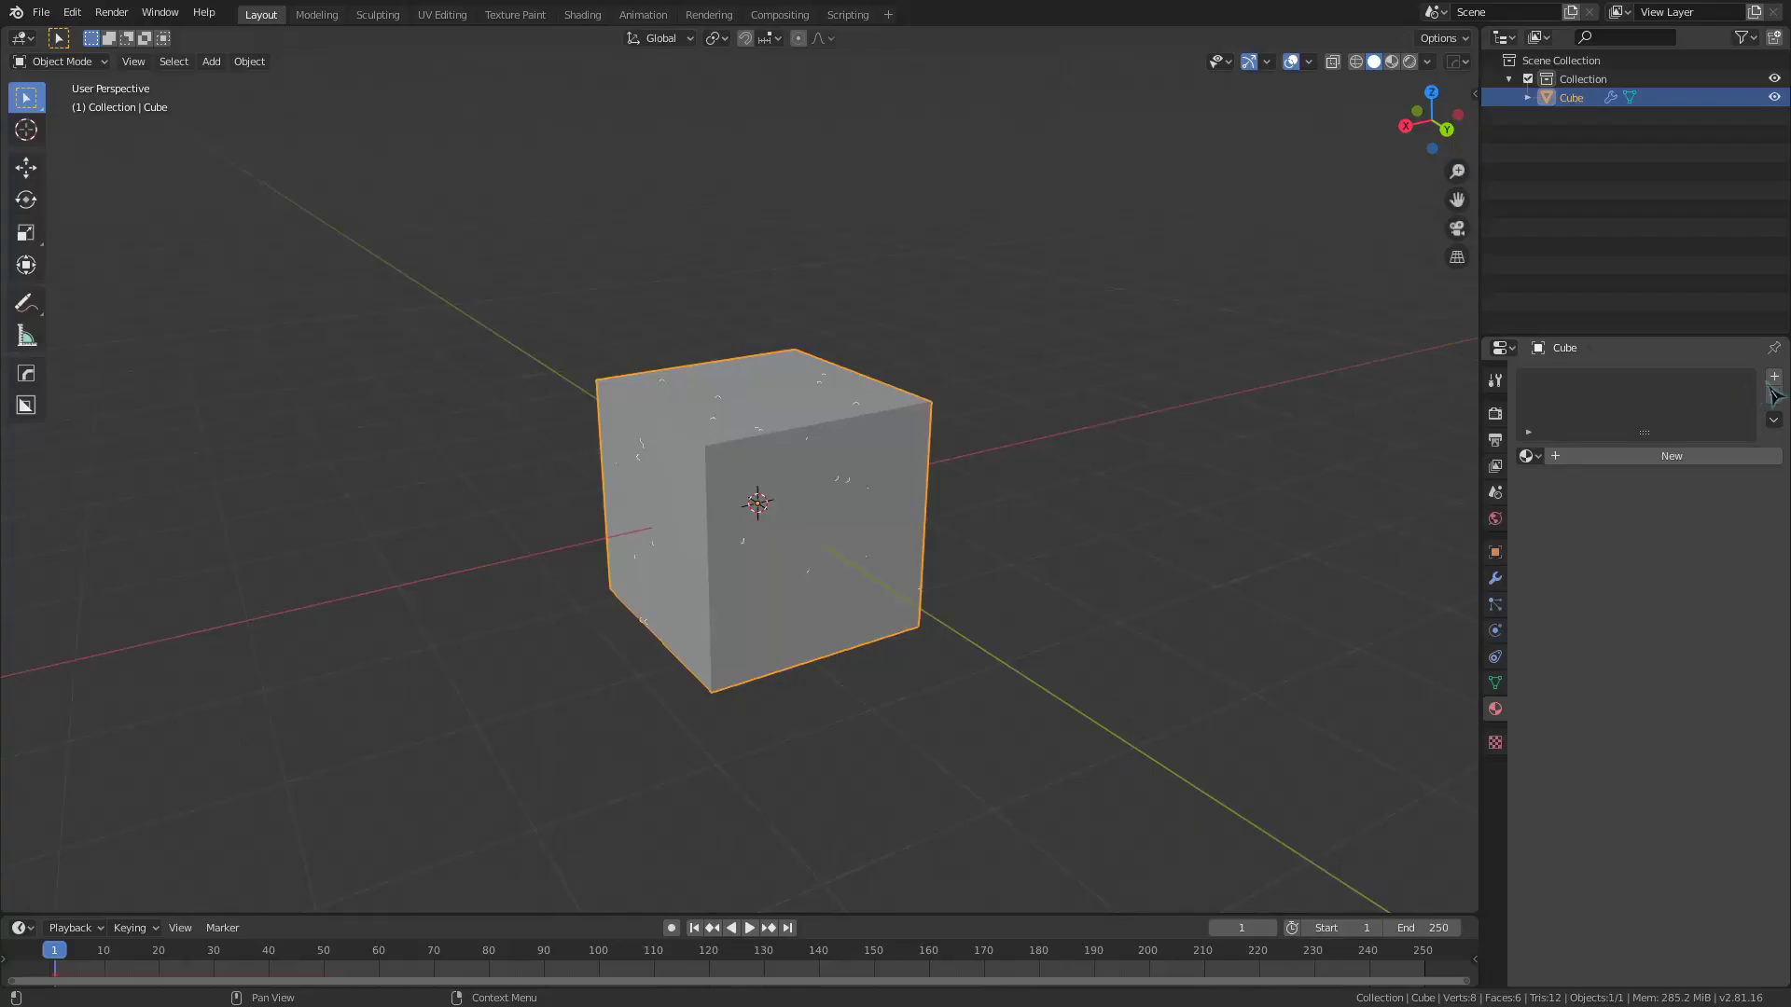
Step: Add a new material slot and material to the cube, then fracture it
{"action": "left_click", "coordinate": [1773, 376]}
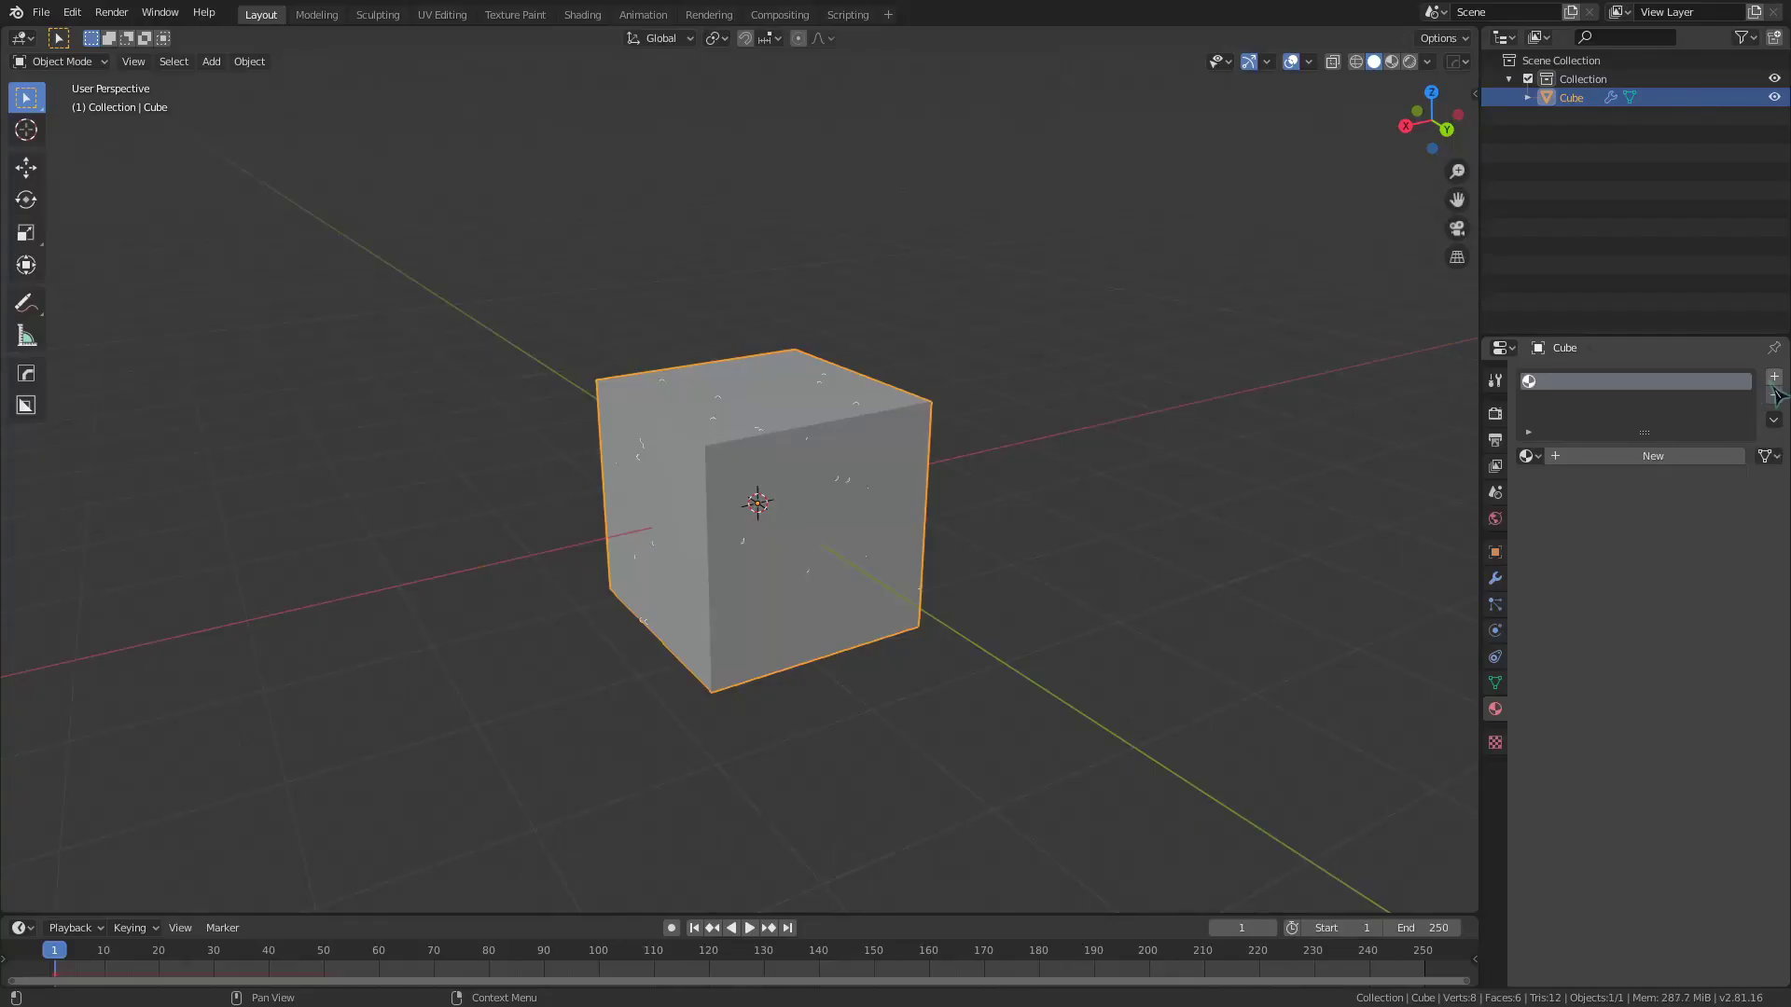
{"action": "left_click", "coordinate": [1651, 456]}
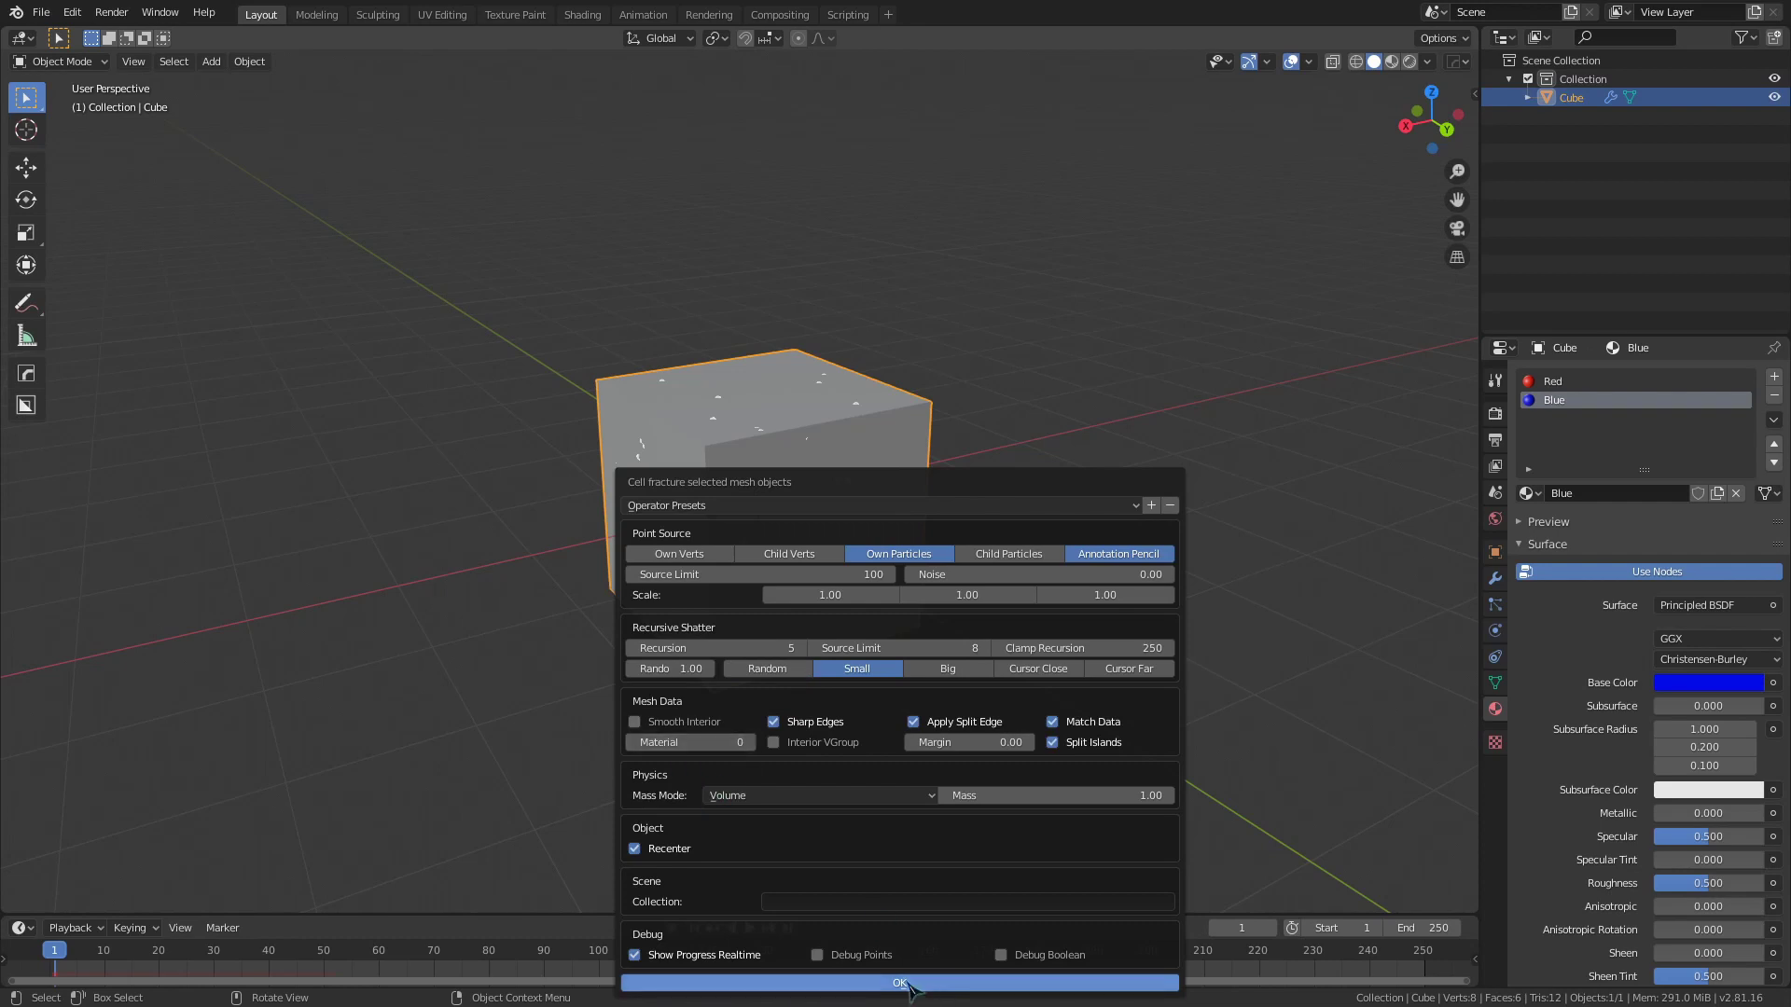
{"action": "left_click", "coordinate": [910, 984]}
Step: Move a single fractured piece far to the left to inspect it
{"action": "left_click", "coordinate": [702, 461]}
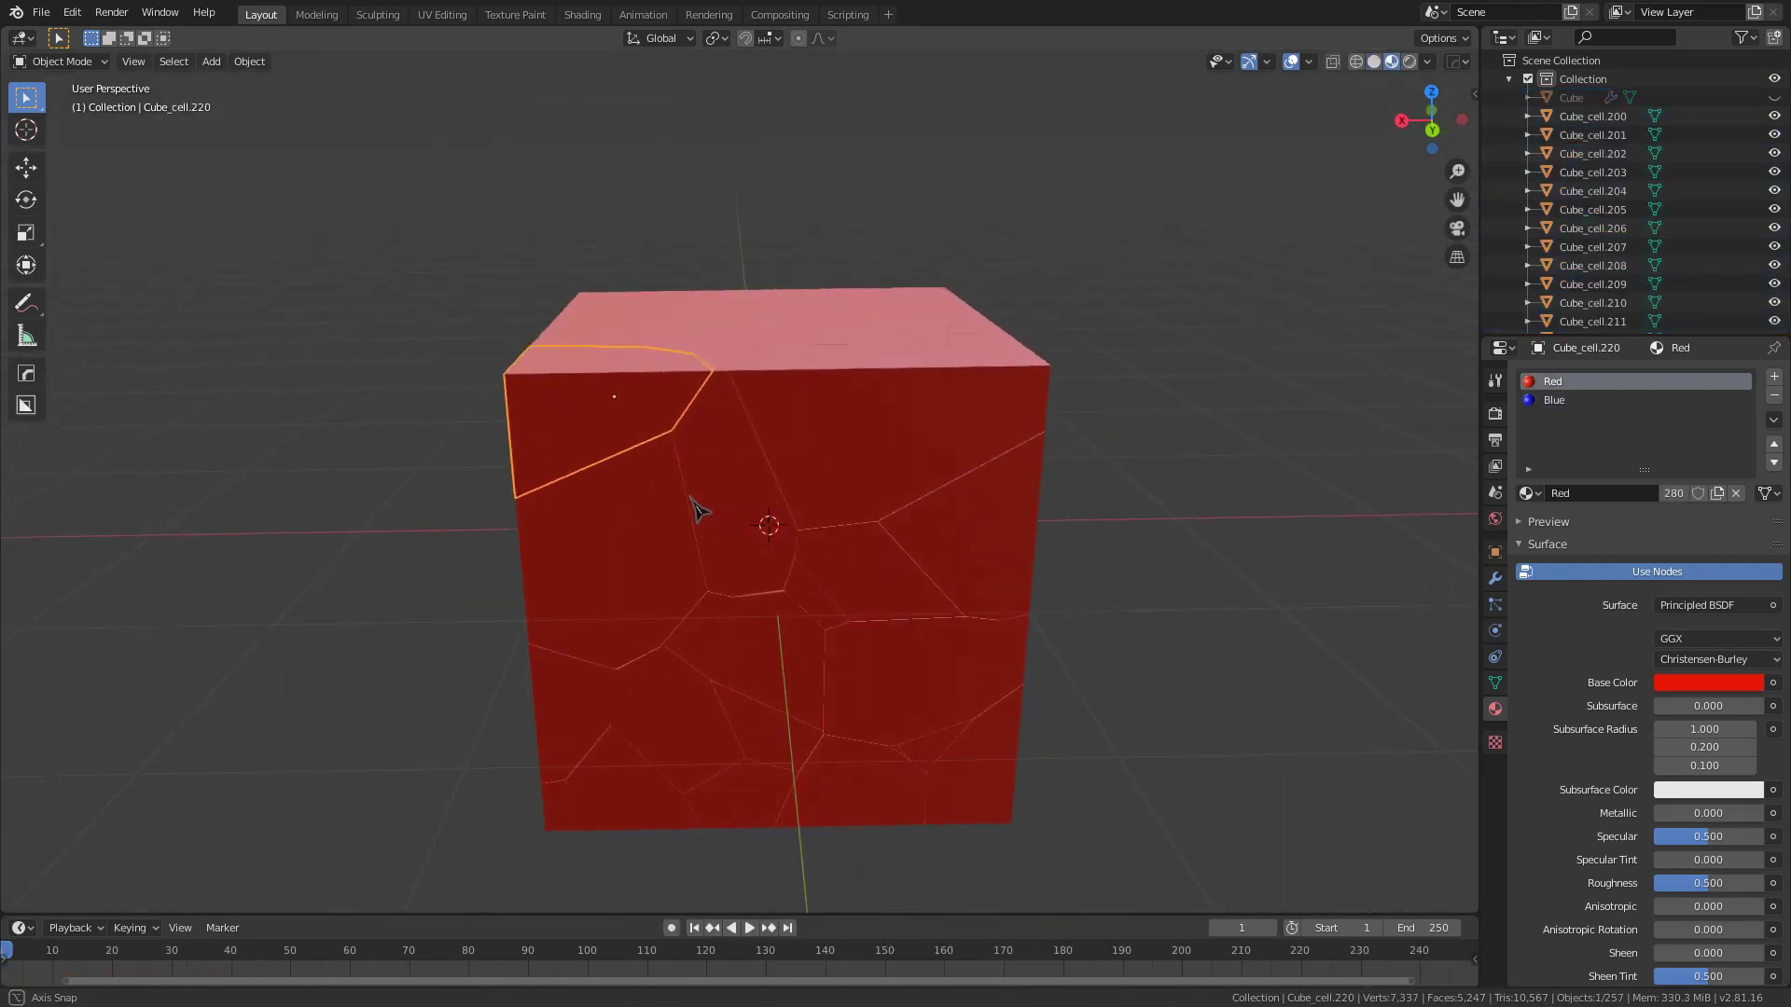
{"action": "key", "text": "g"}
{"action": "left_click", "coordinate": [316, 496]}
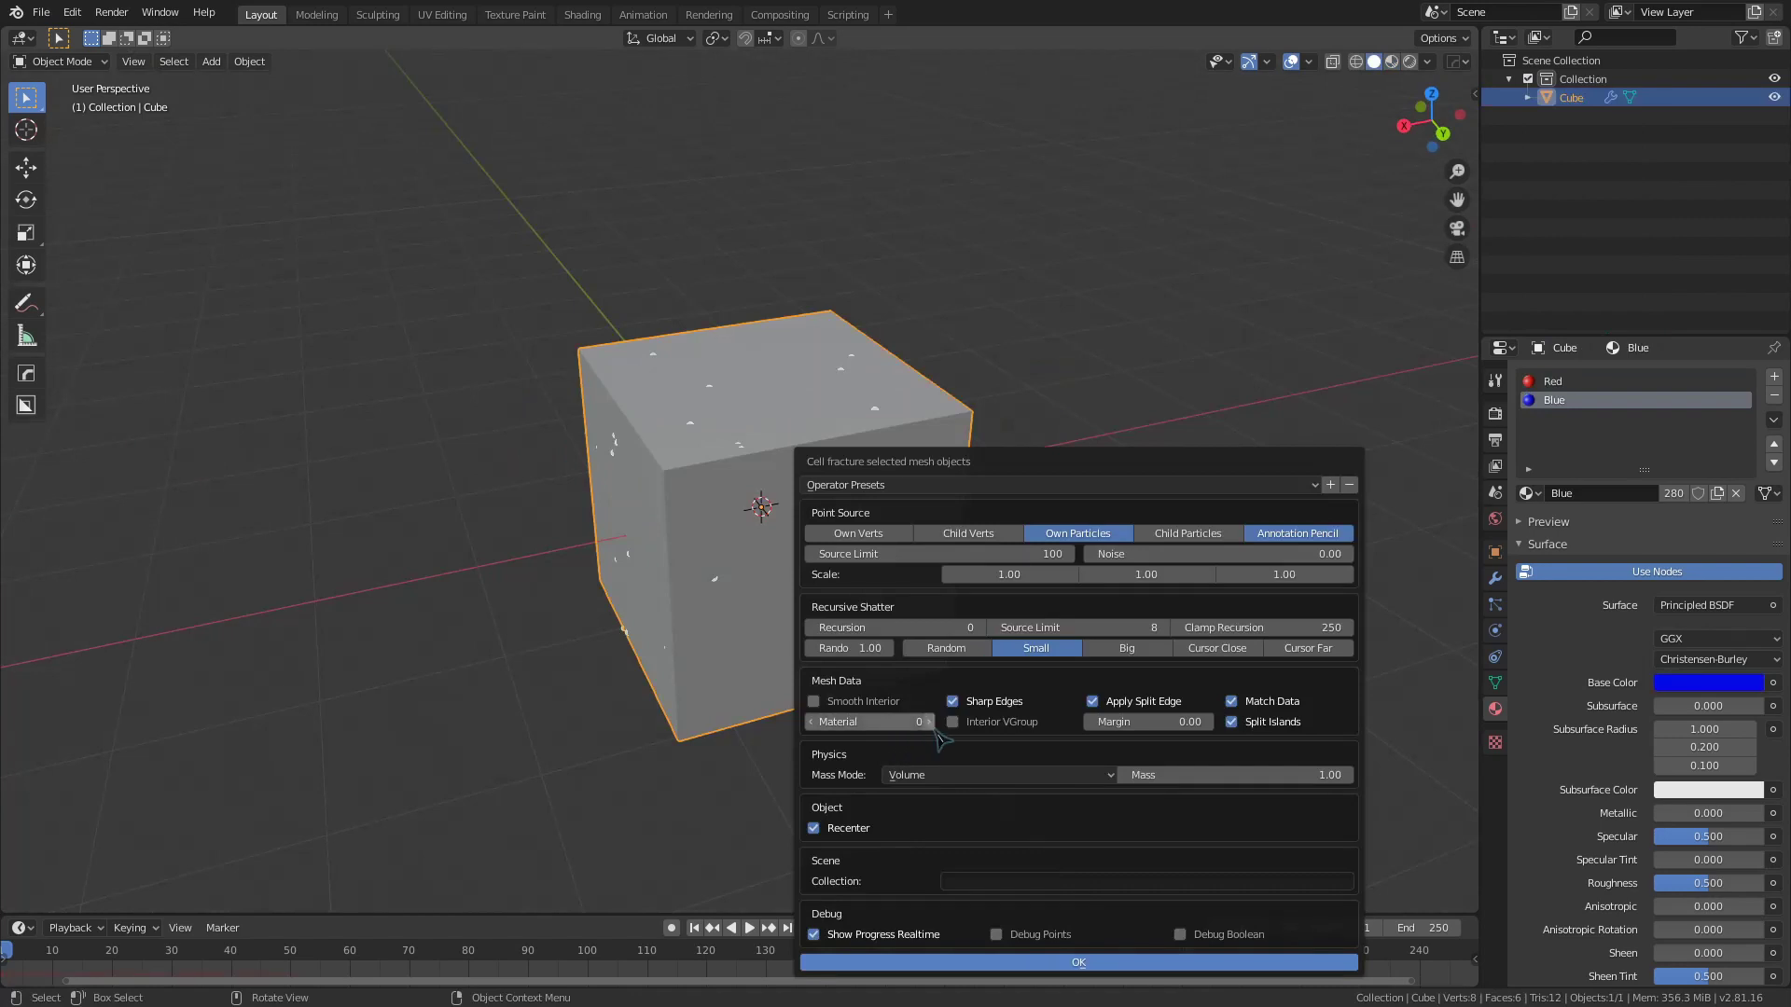
Step: Fracture the cube again and pull another piece away to the left
{"action": "key", "text": "Return"}
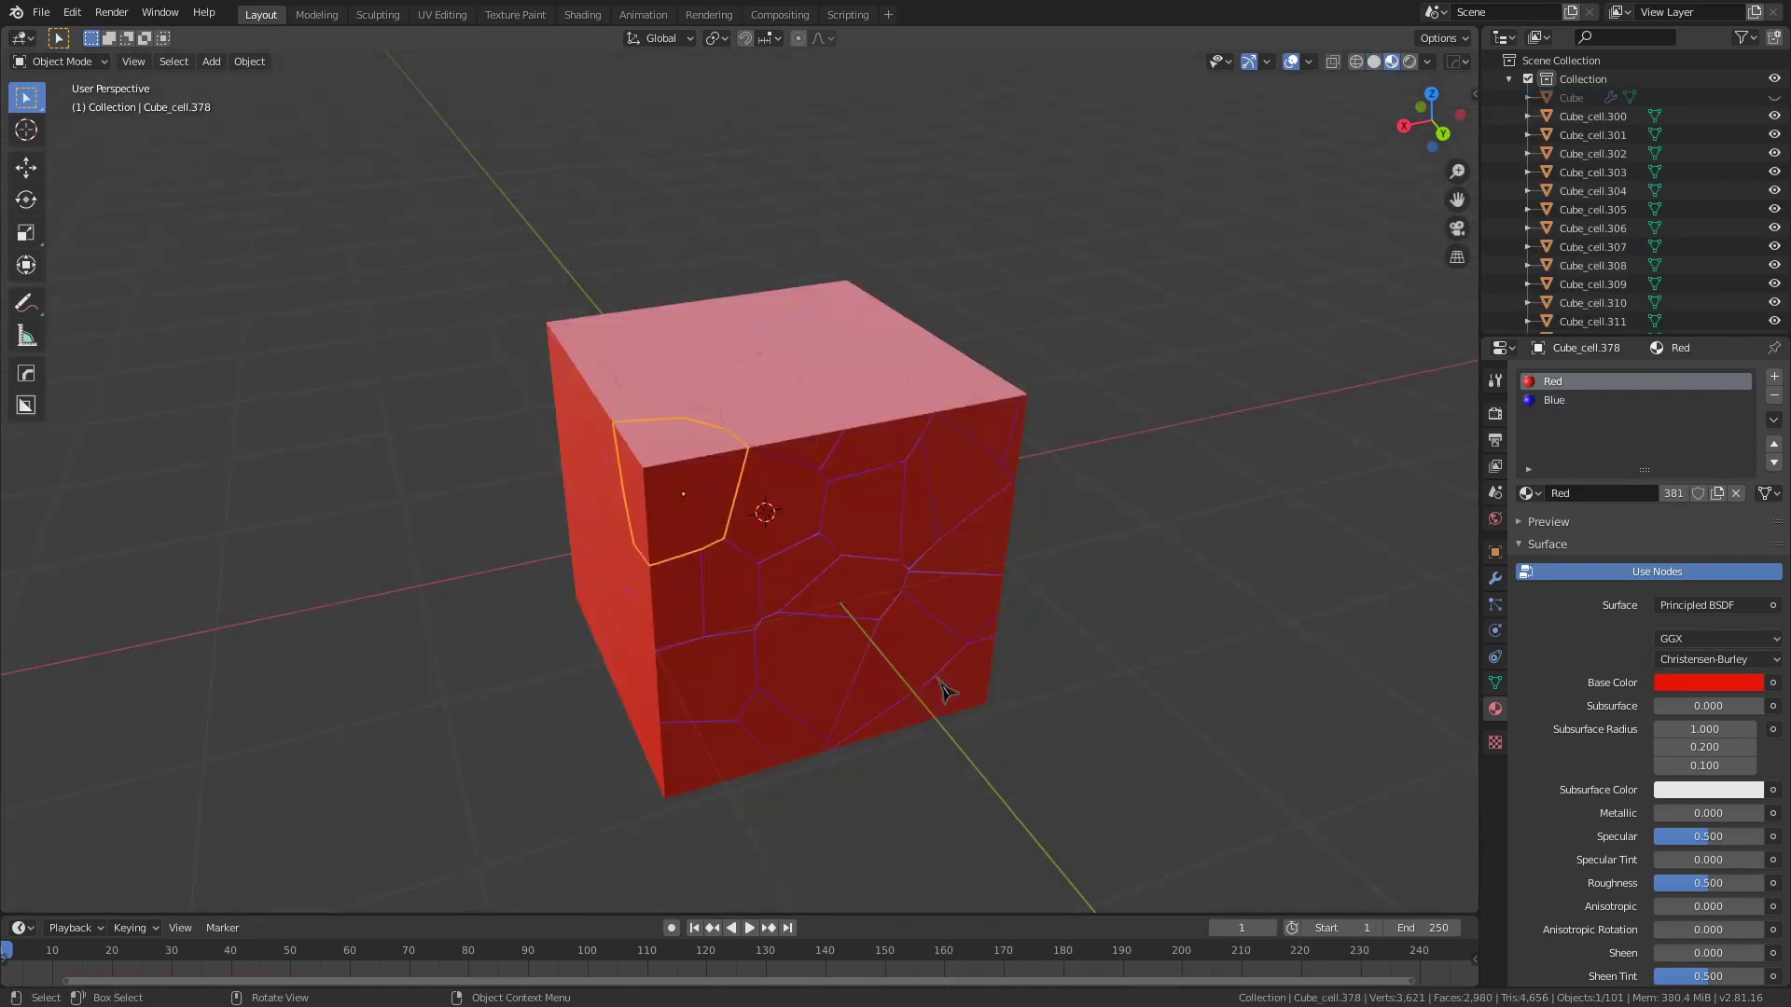
{"action": "key", "text": "g"}
{"action": "left_click", "coordinate": [827, 633]}
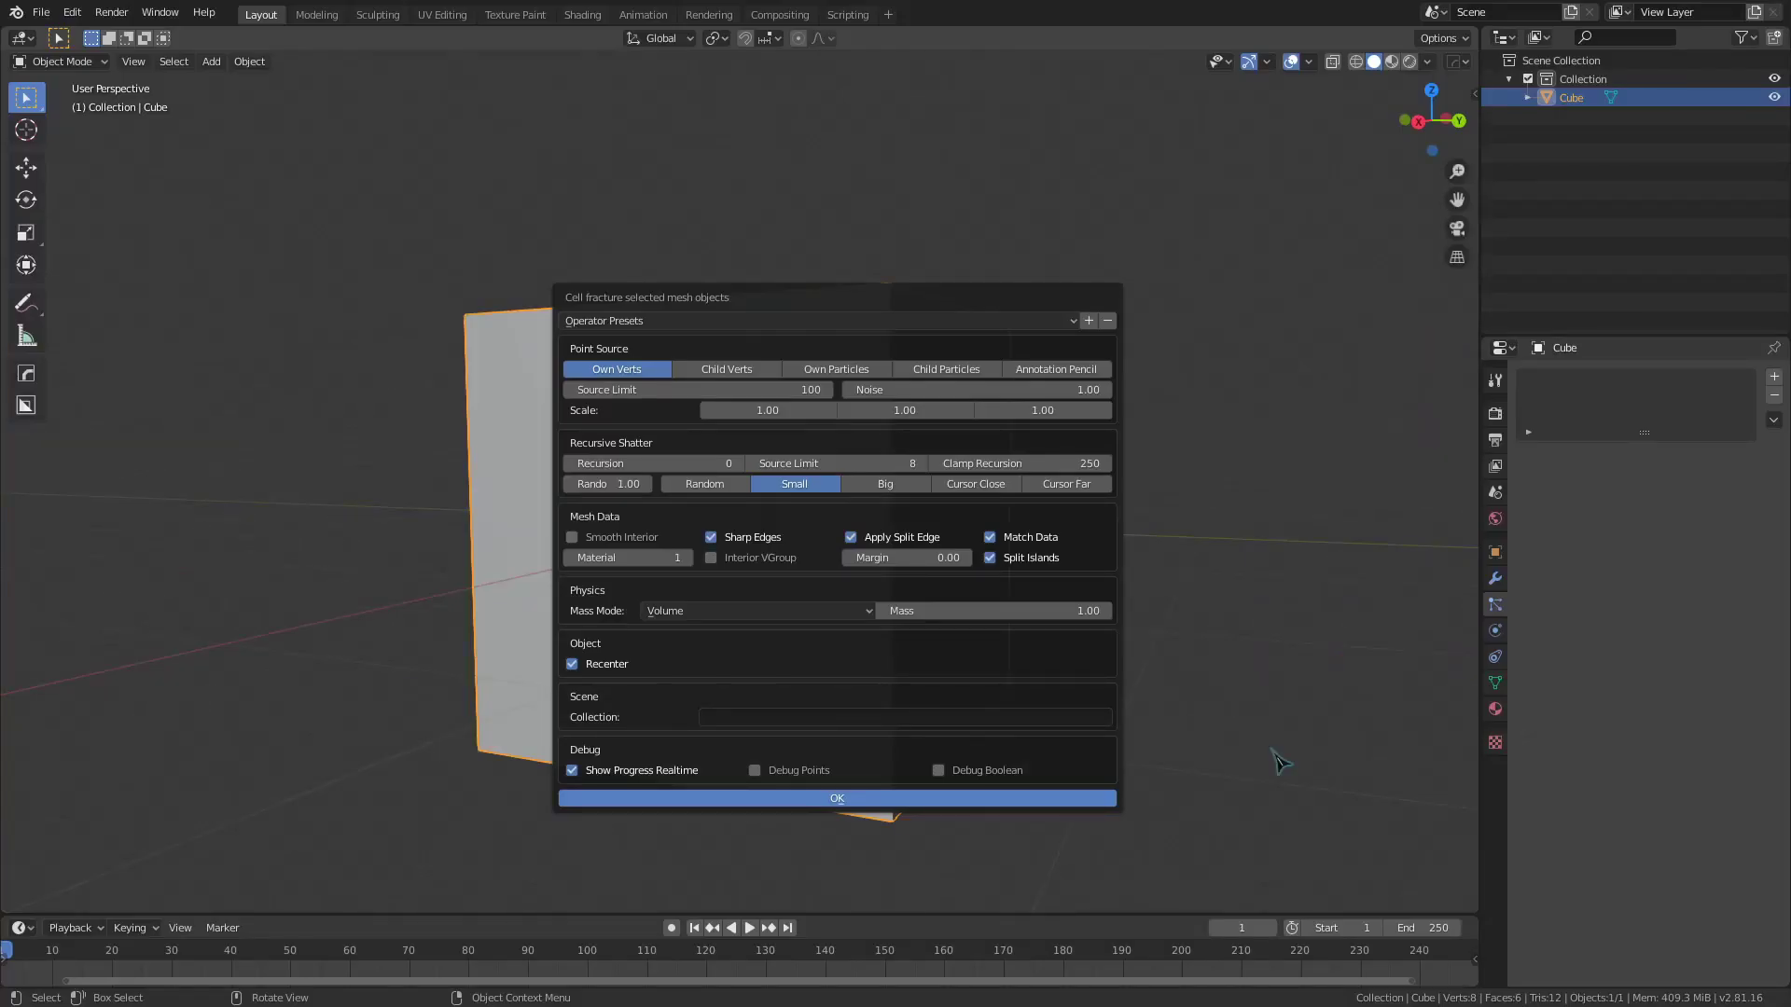
Step: Fracture the cube into a 'fractured cube' collection, then rerun with Debug Points shown
{"action": "left_click", "coordinate": [743, 715]}
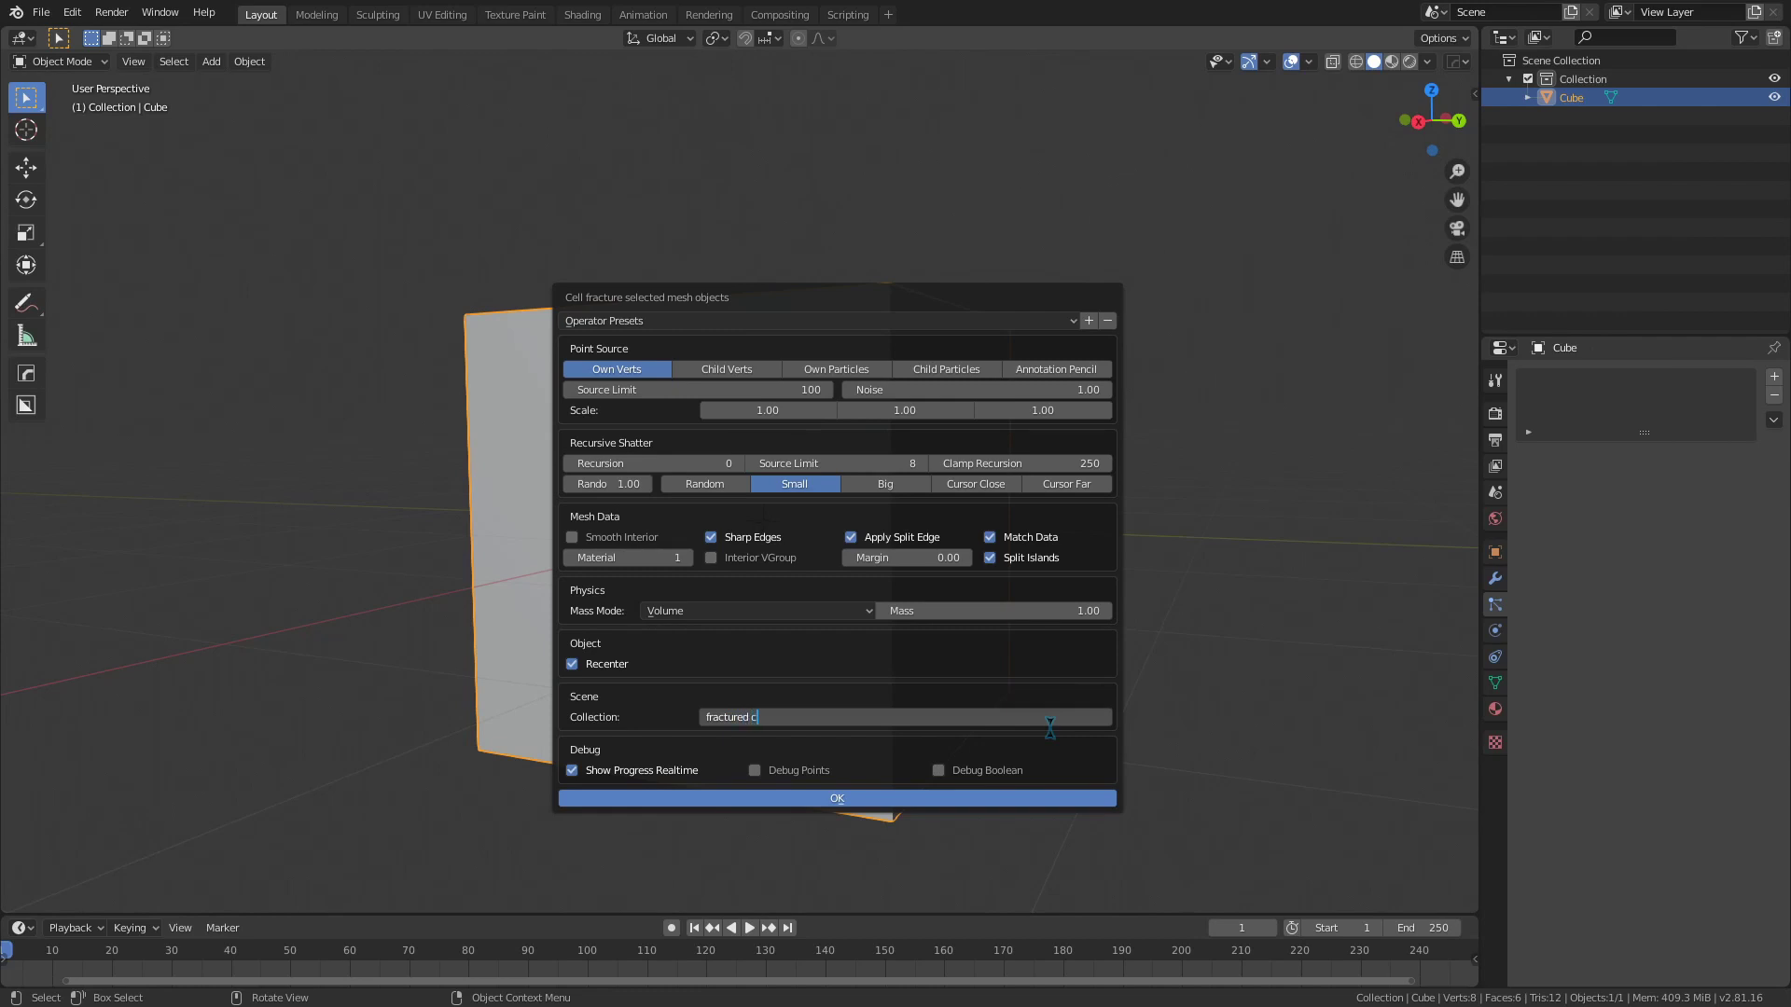
{"action": "type", "text": "fractured cube"}
{"action": "key", "text": "Return"}
{"action": "left_click", "coordinate": [895, 800]}
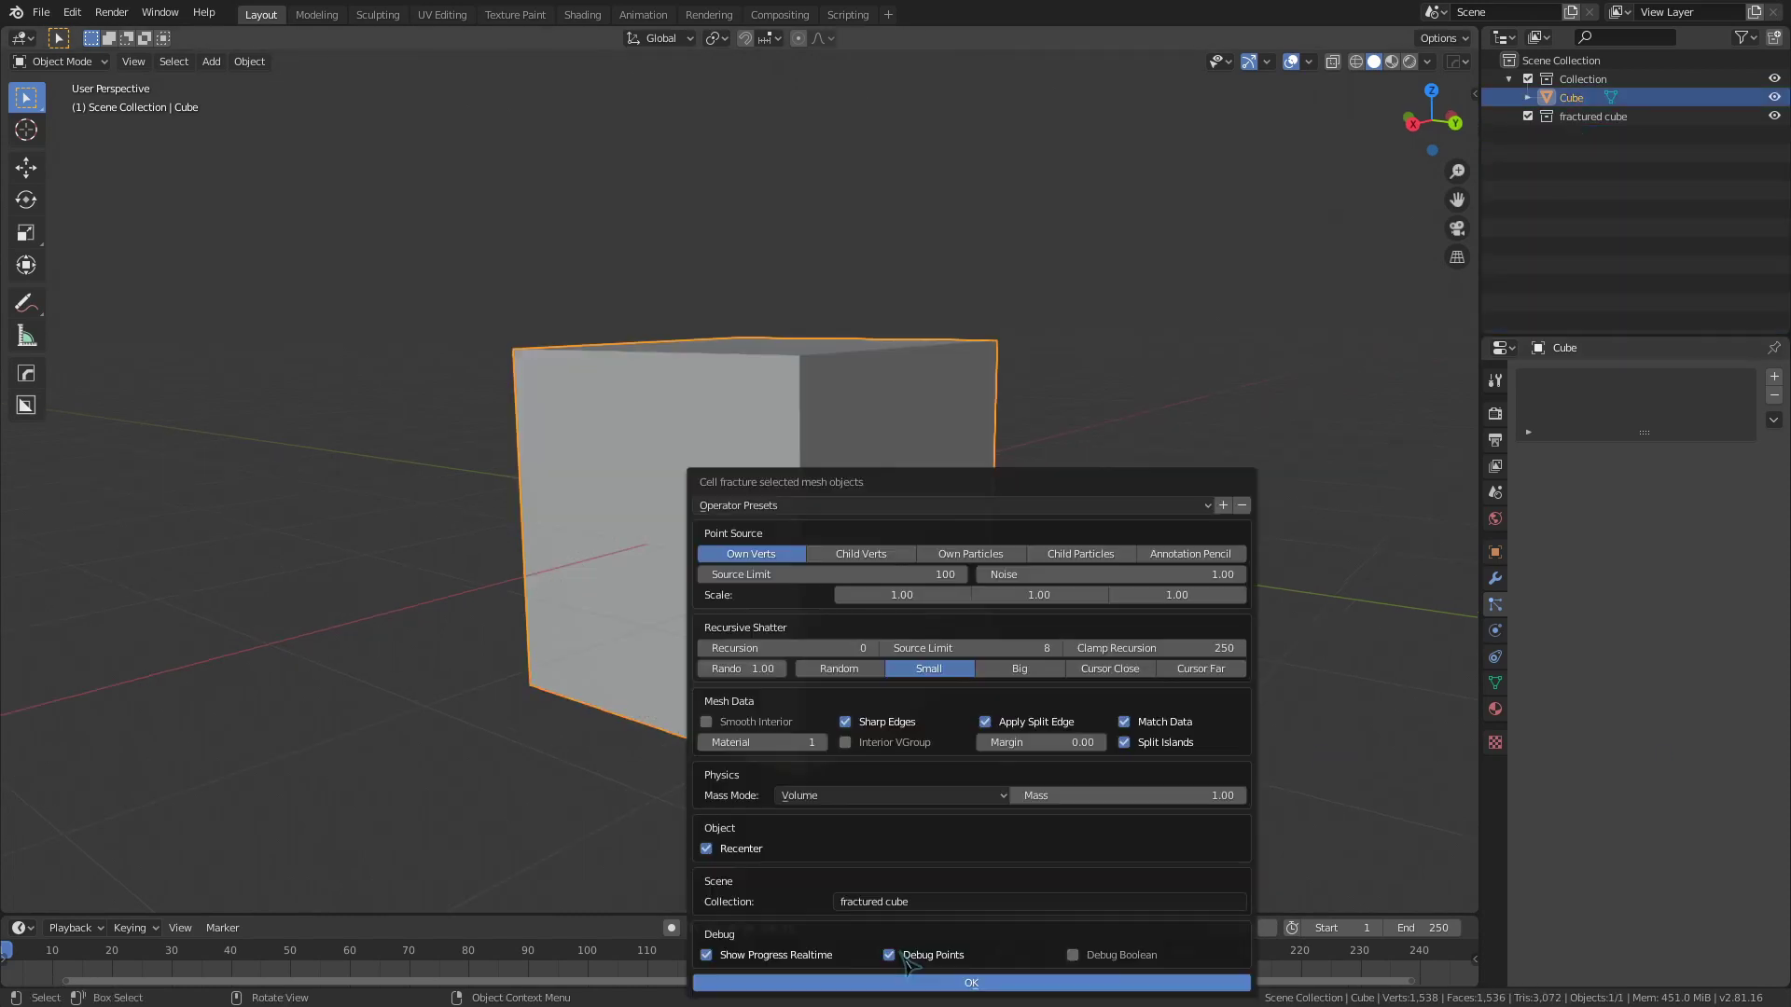
{"action": "left_click", "coordinate": [909, 983]}
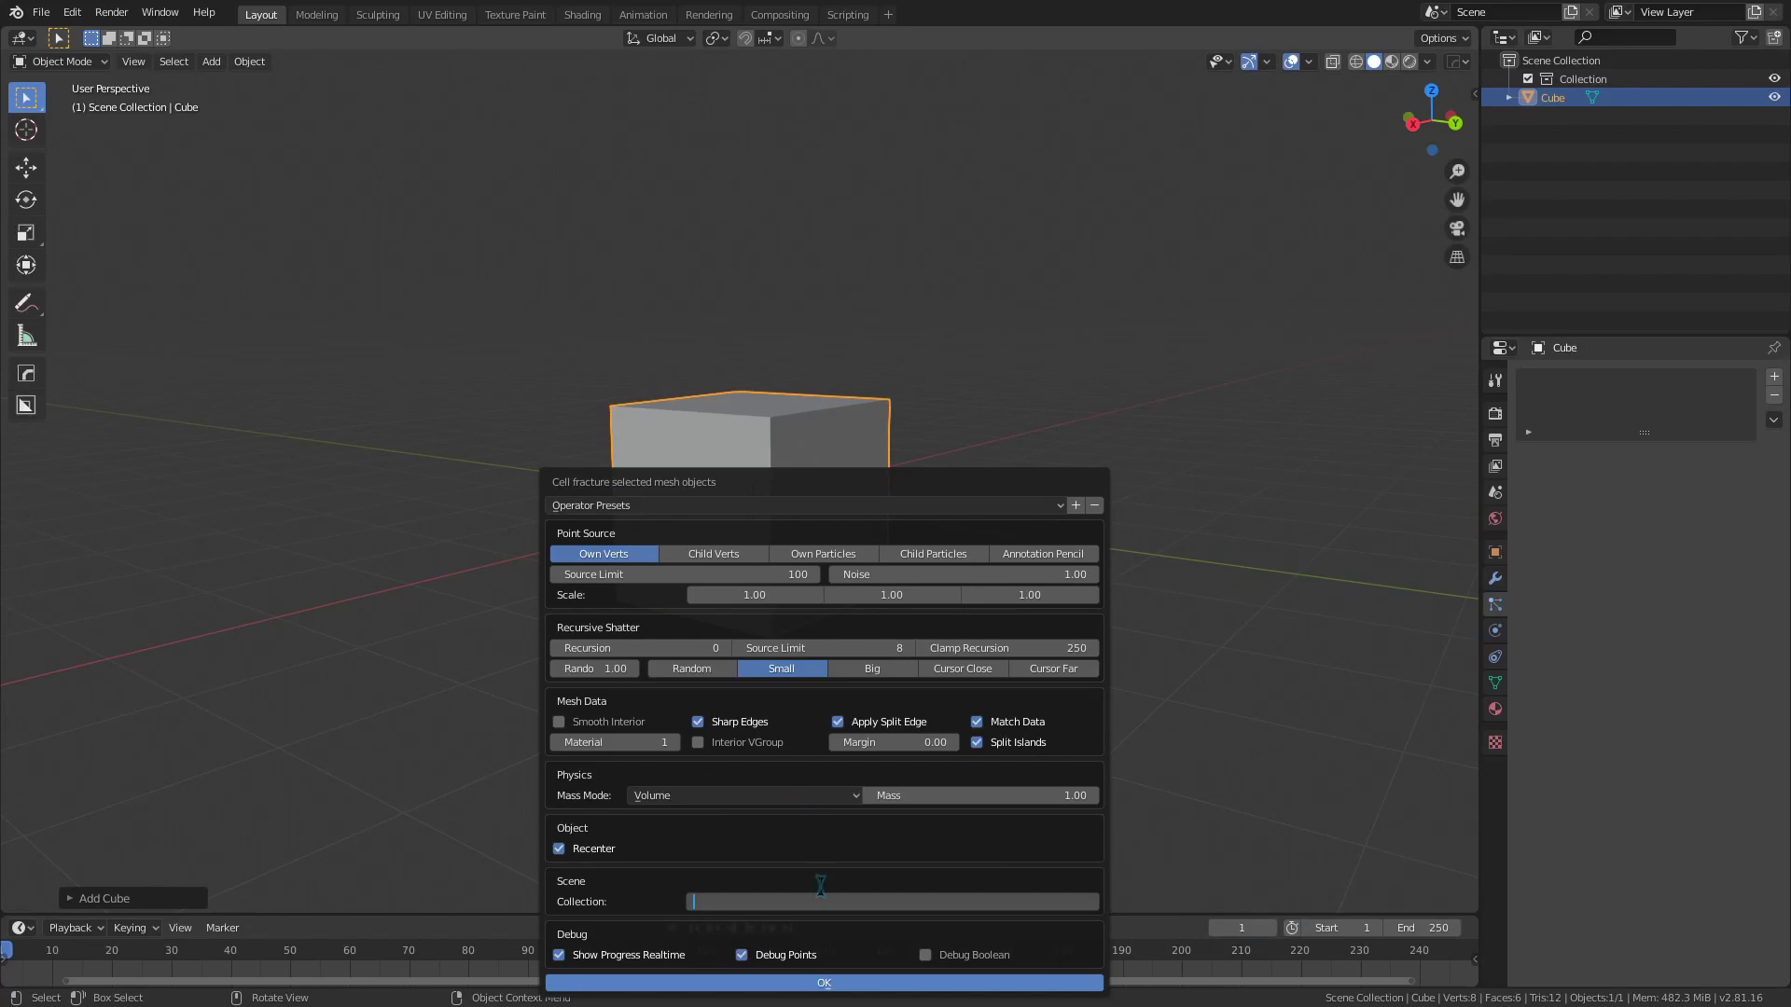
Step: Rerun Cell Fracture with Debug Points off and Debug Boolean on
{"action": "key", "text": "Return"}
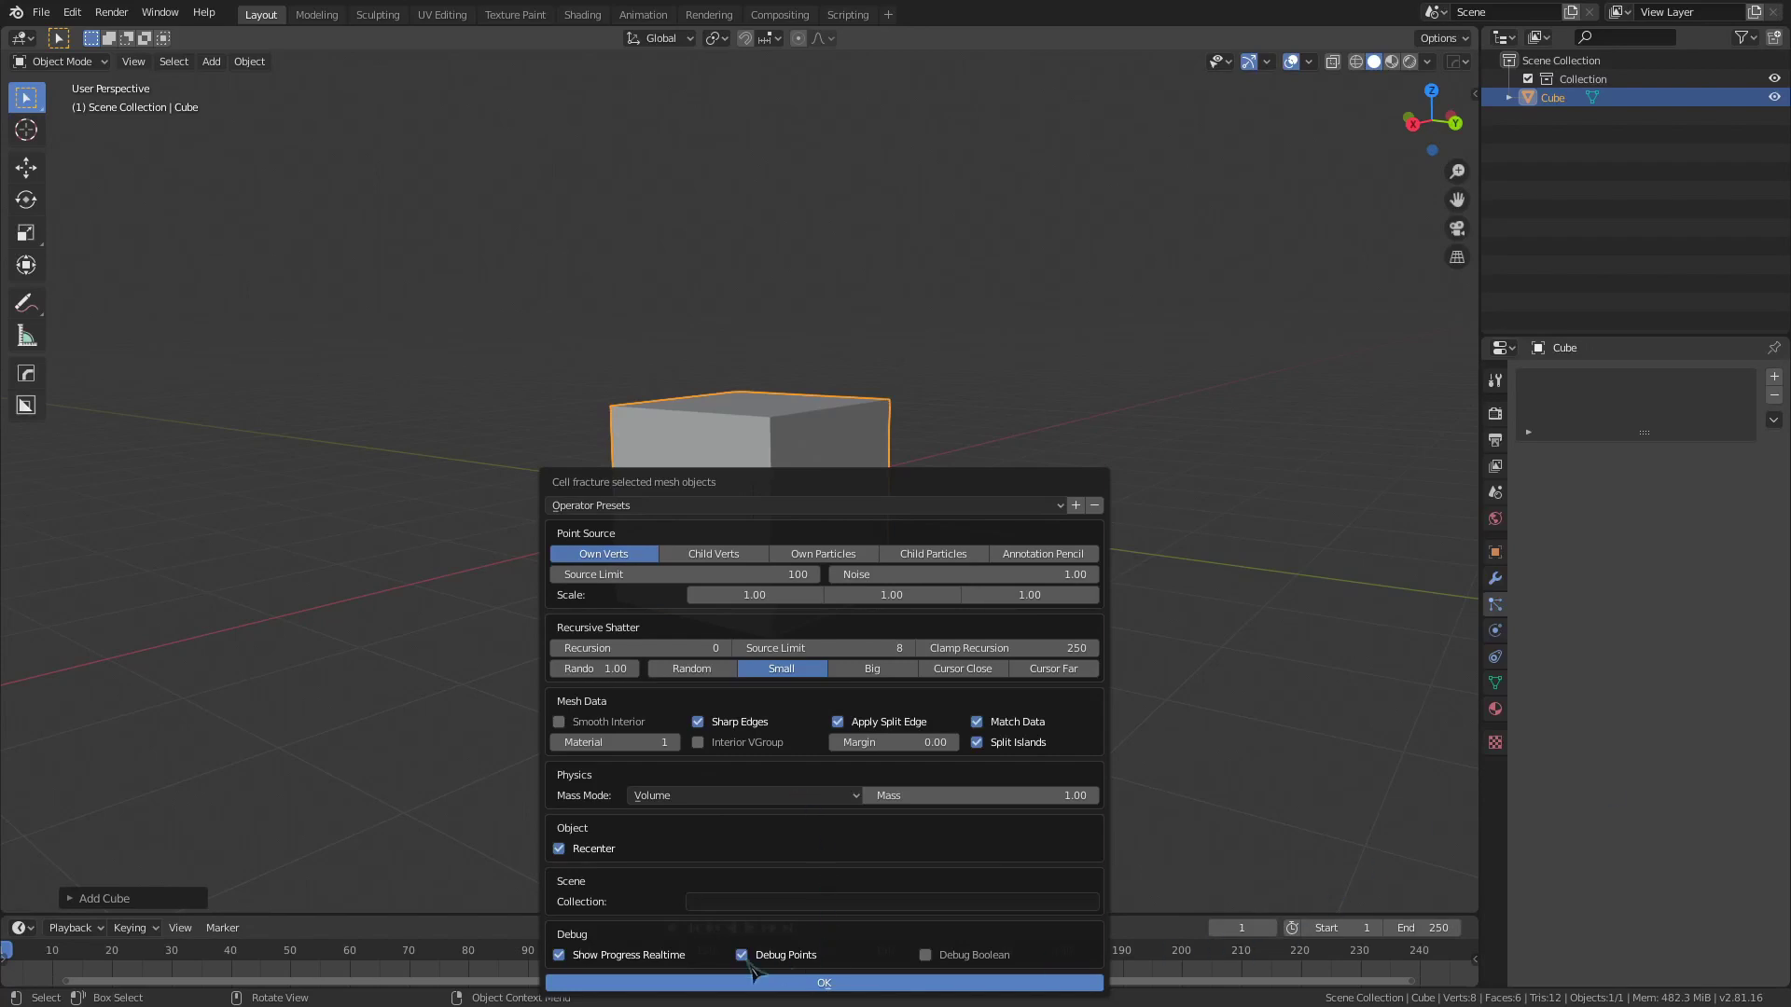
{"action": "left_click", "coordinate": [742, 955]}
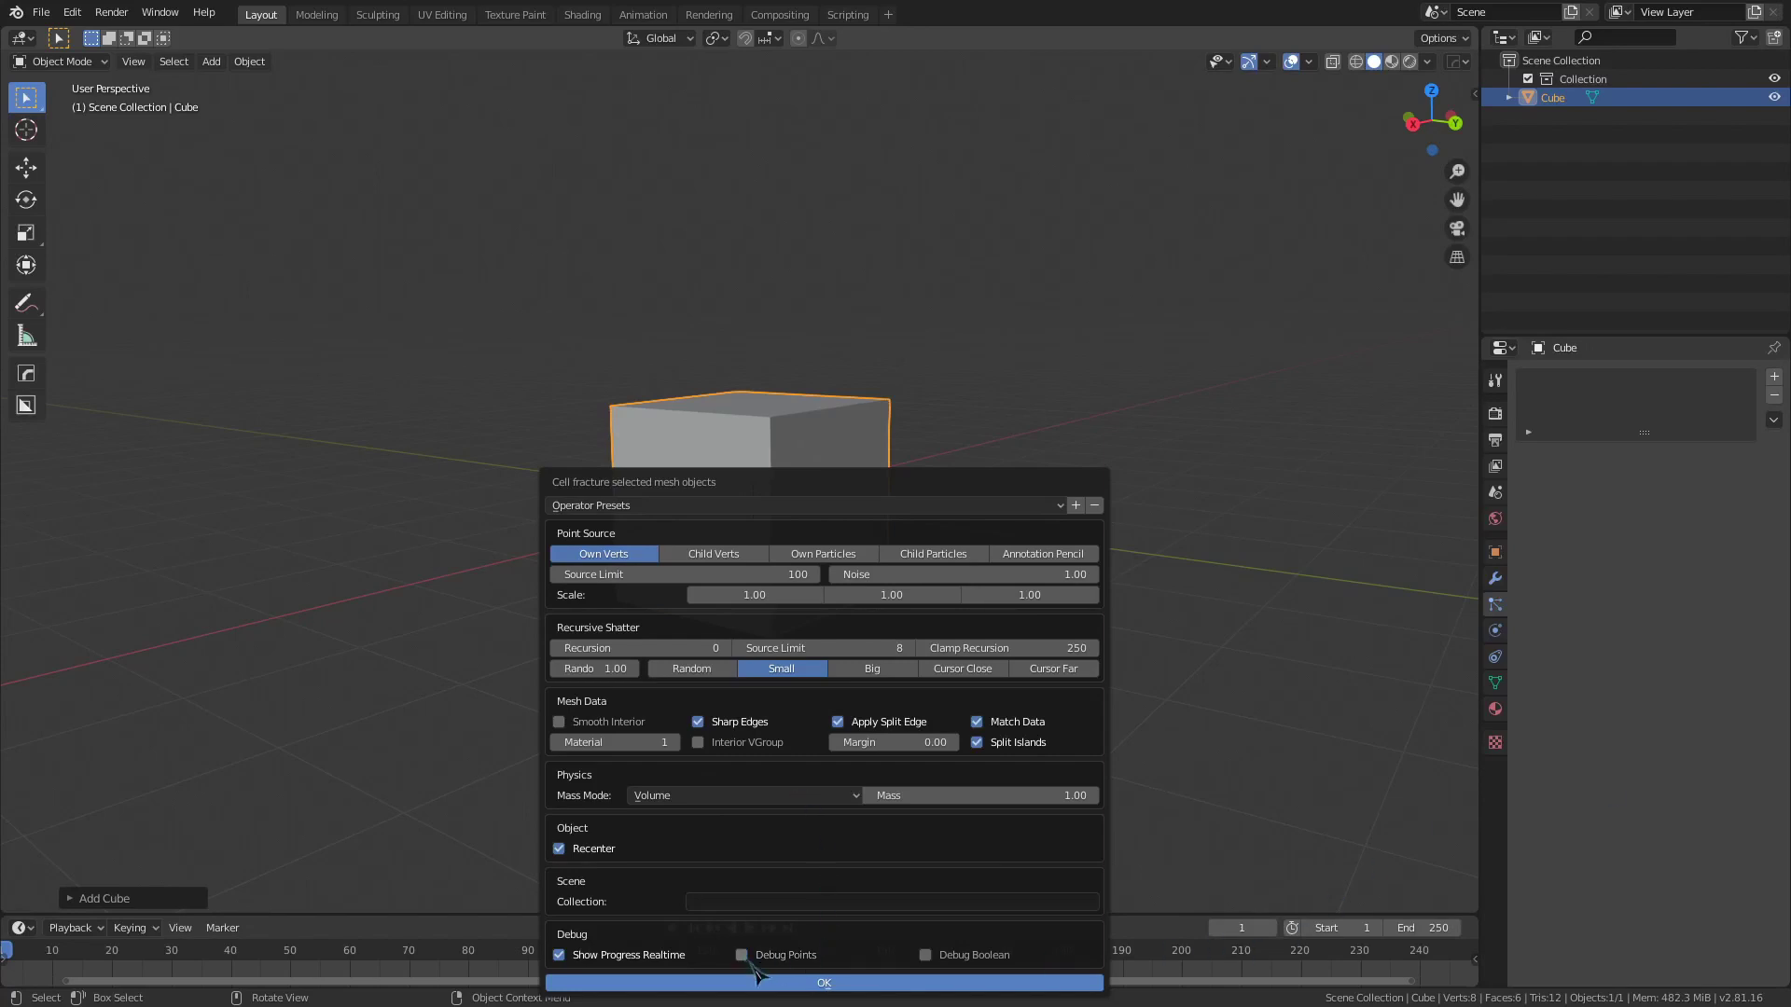
{"action": "left_click", "coordinate": [926, 955]}
{"action": "left_click", "coordinate": [856, 987]}
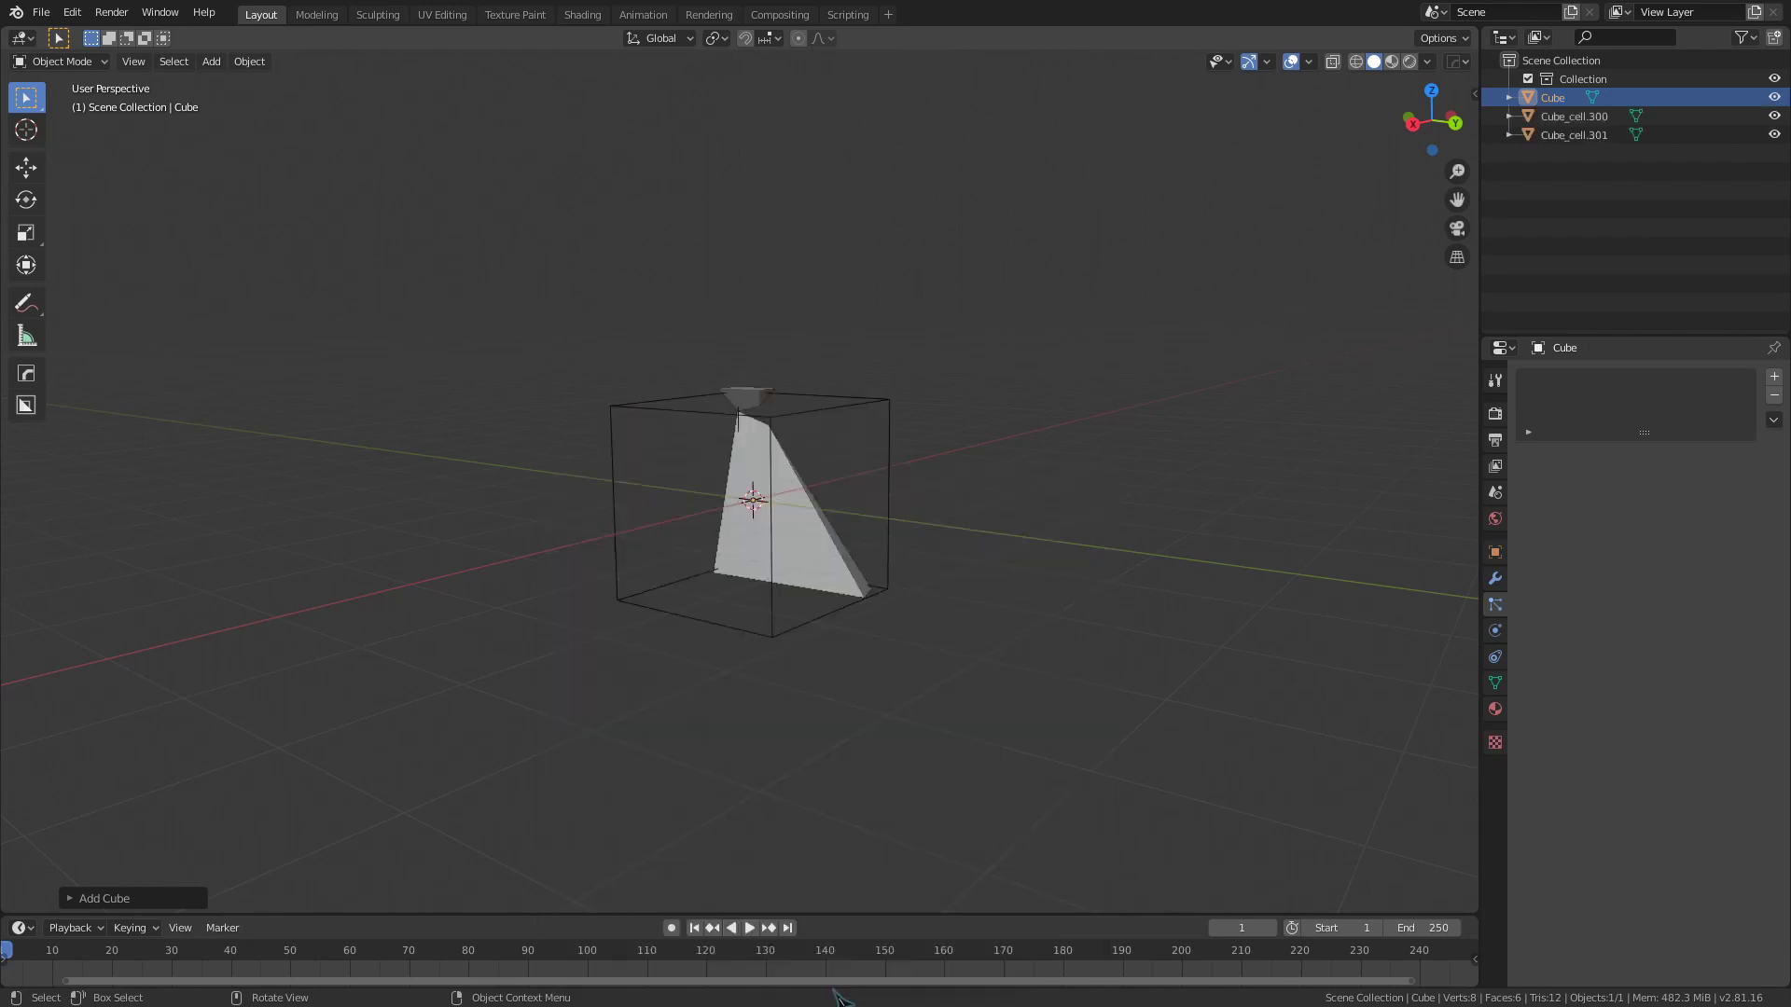
Step: Hide the original Cube, check a piece's modifiers, and lift it out of the cube
{"action": "left_click", "coordinate": [1774, 97]}
{"action": "left_click", "coordinate": [752, 499]}
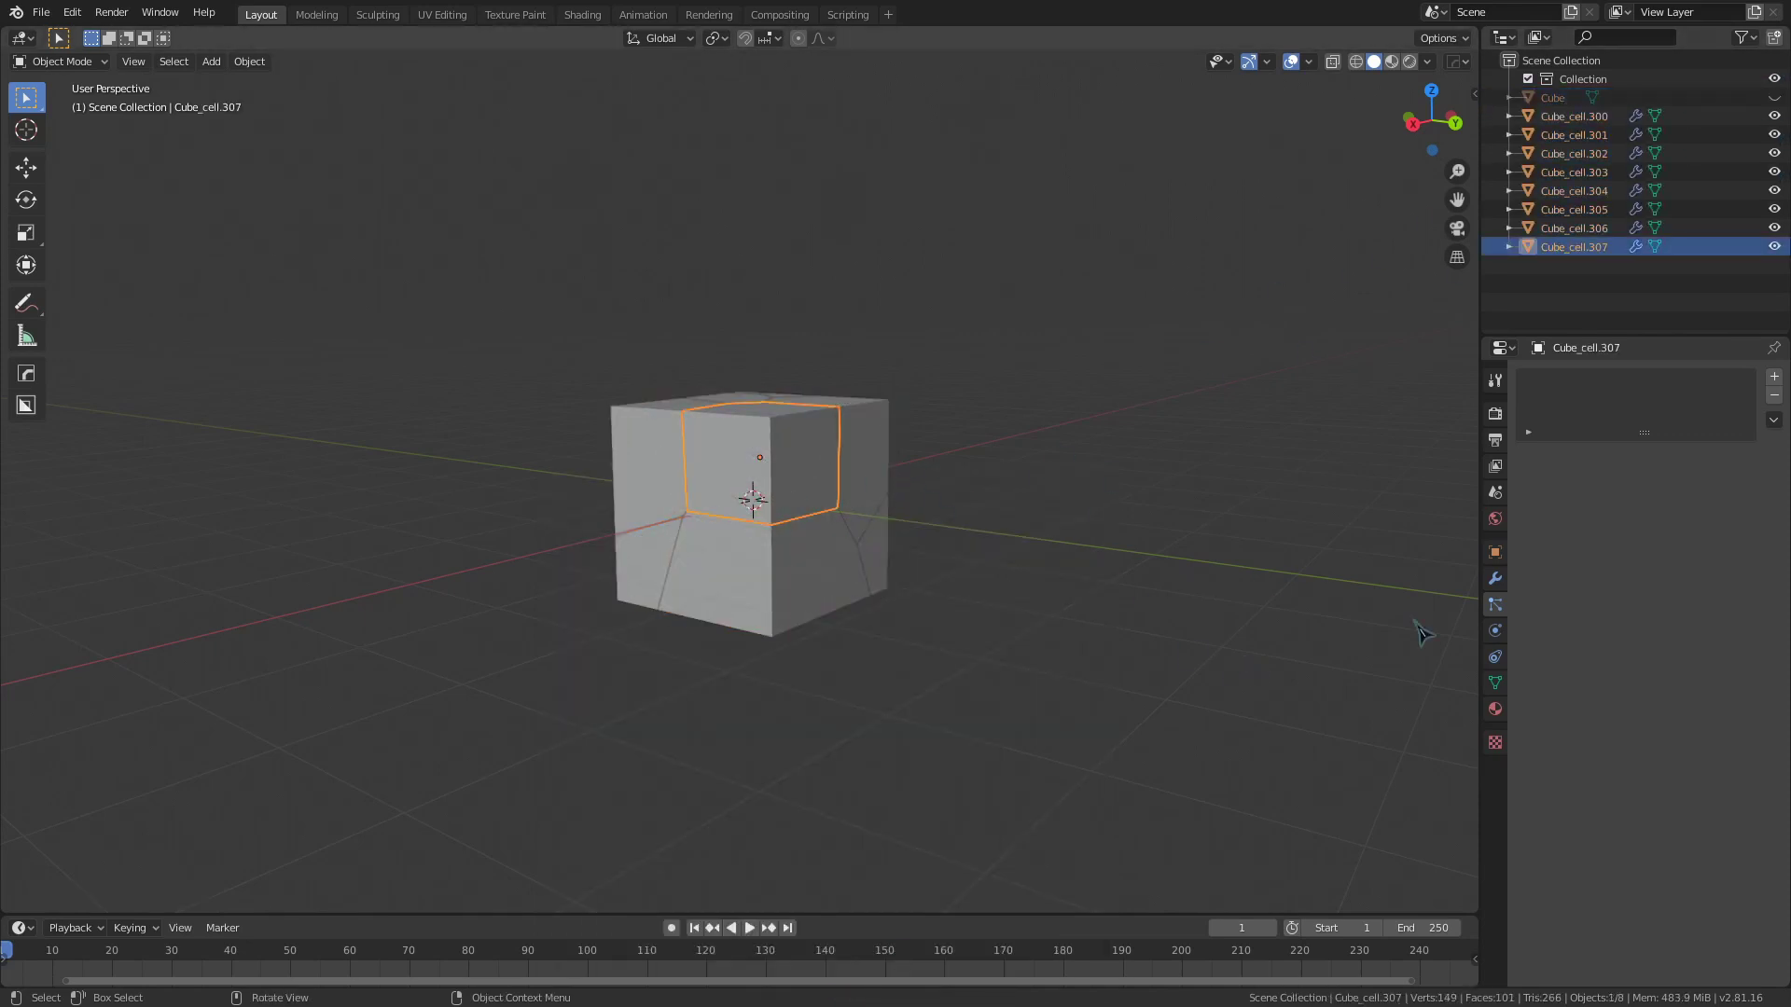
{"action": "left_click", "coordinate": [1495, 578]}
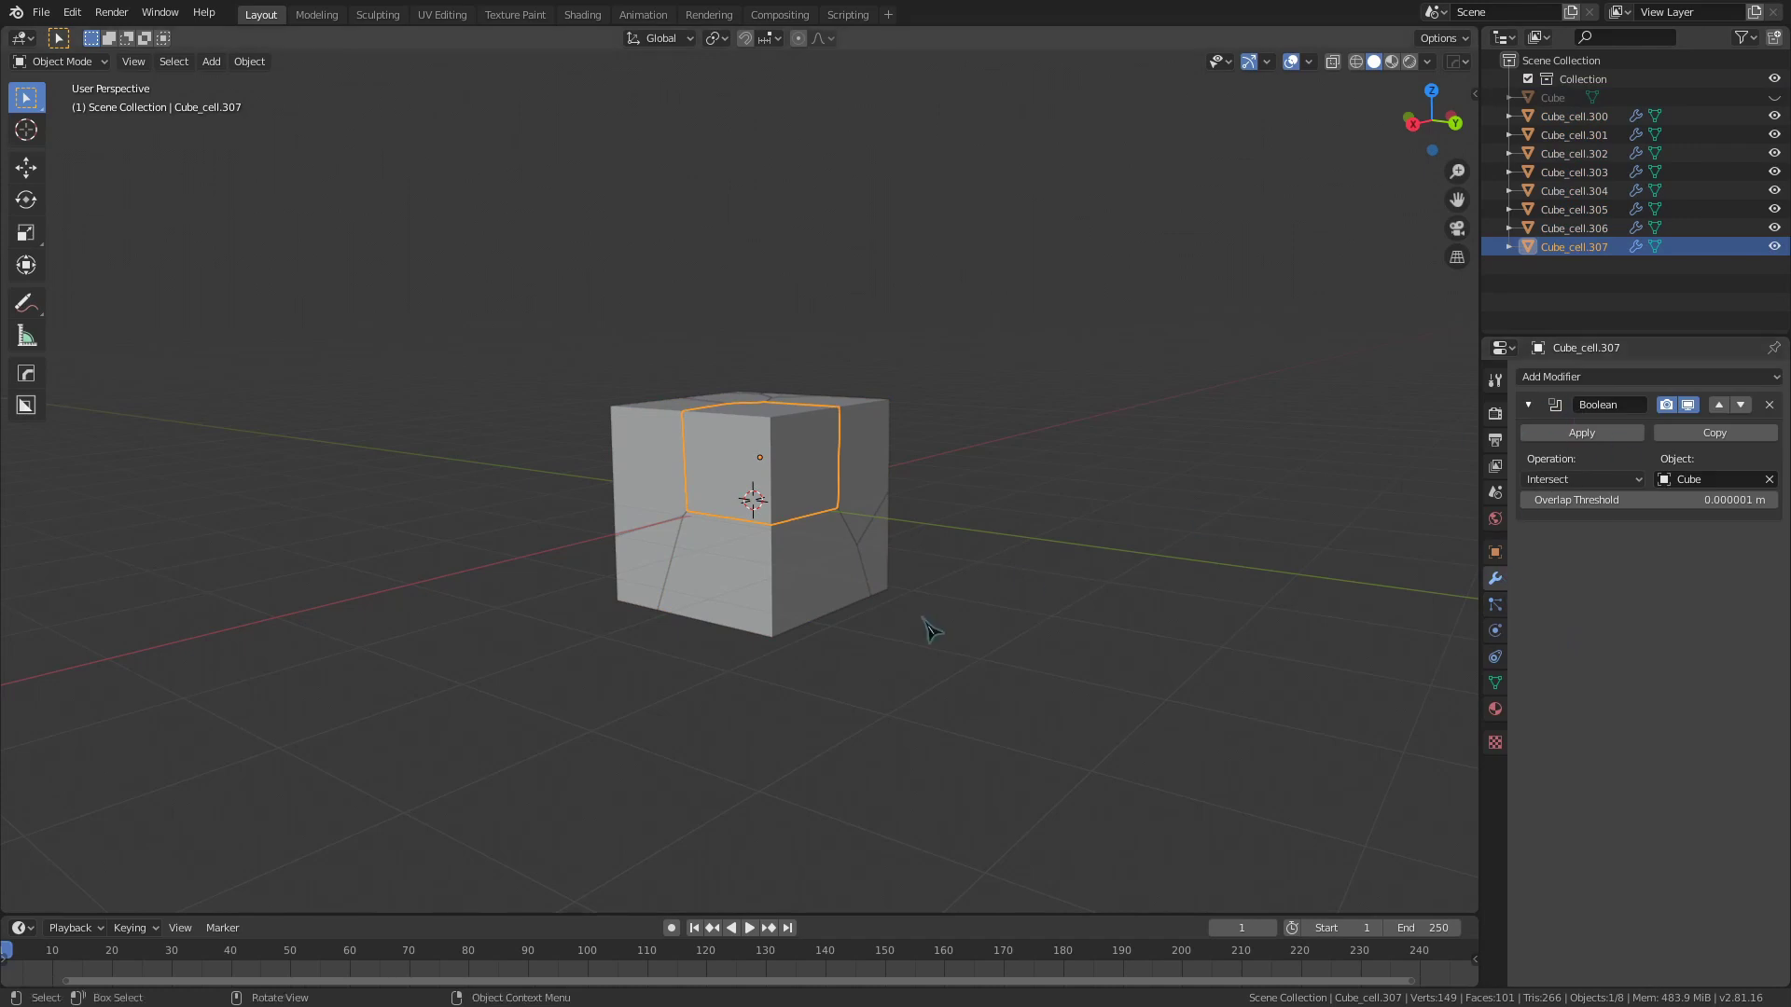
{"action": "middle_click_drag", "start_coordinate": [927, 628], "coordinate": [979, 604]}
{"action": "key", "text": "g"}
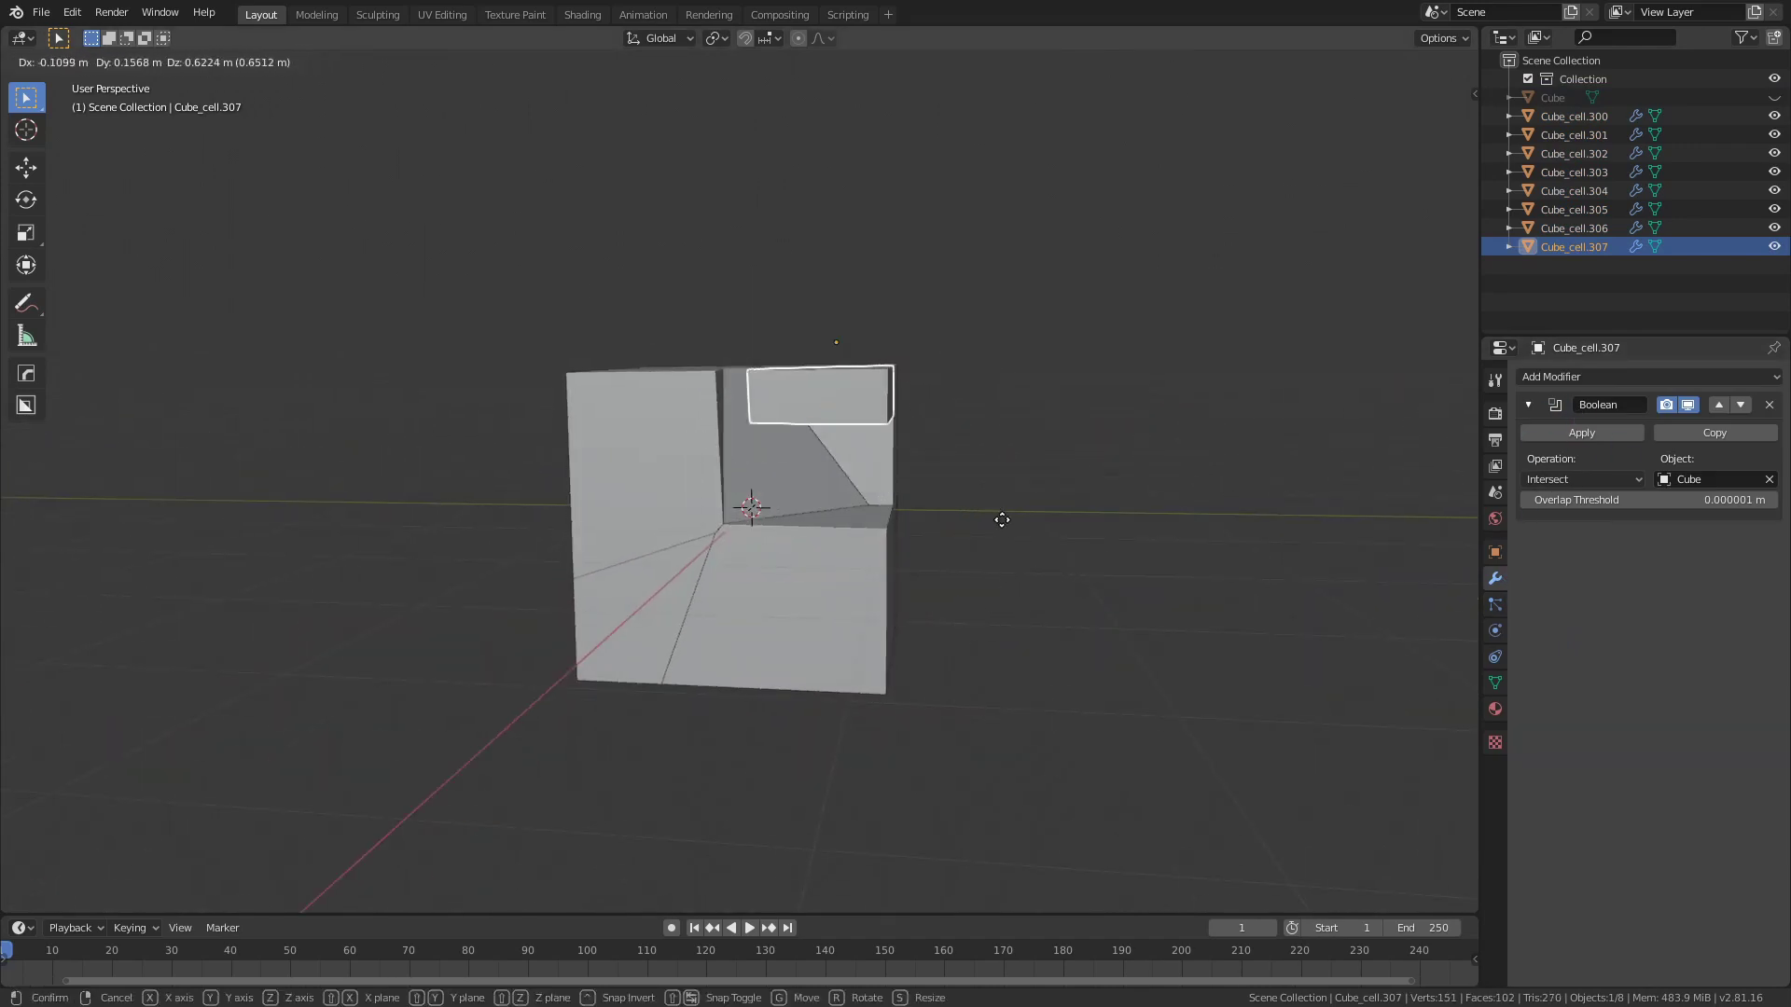
{"action": "left_click", "coordinate": [926, 502]}
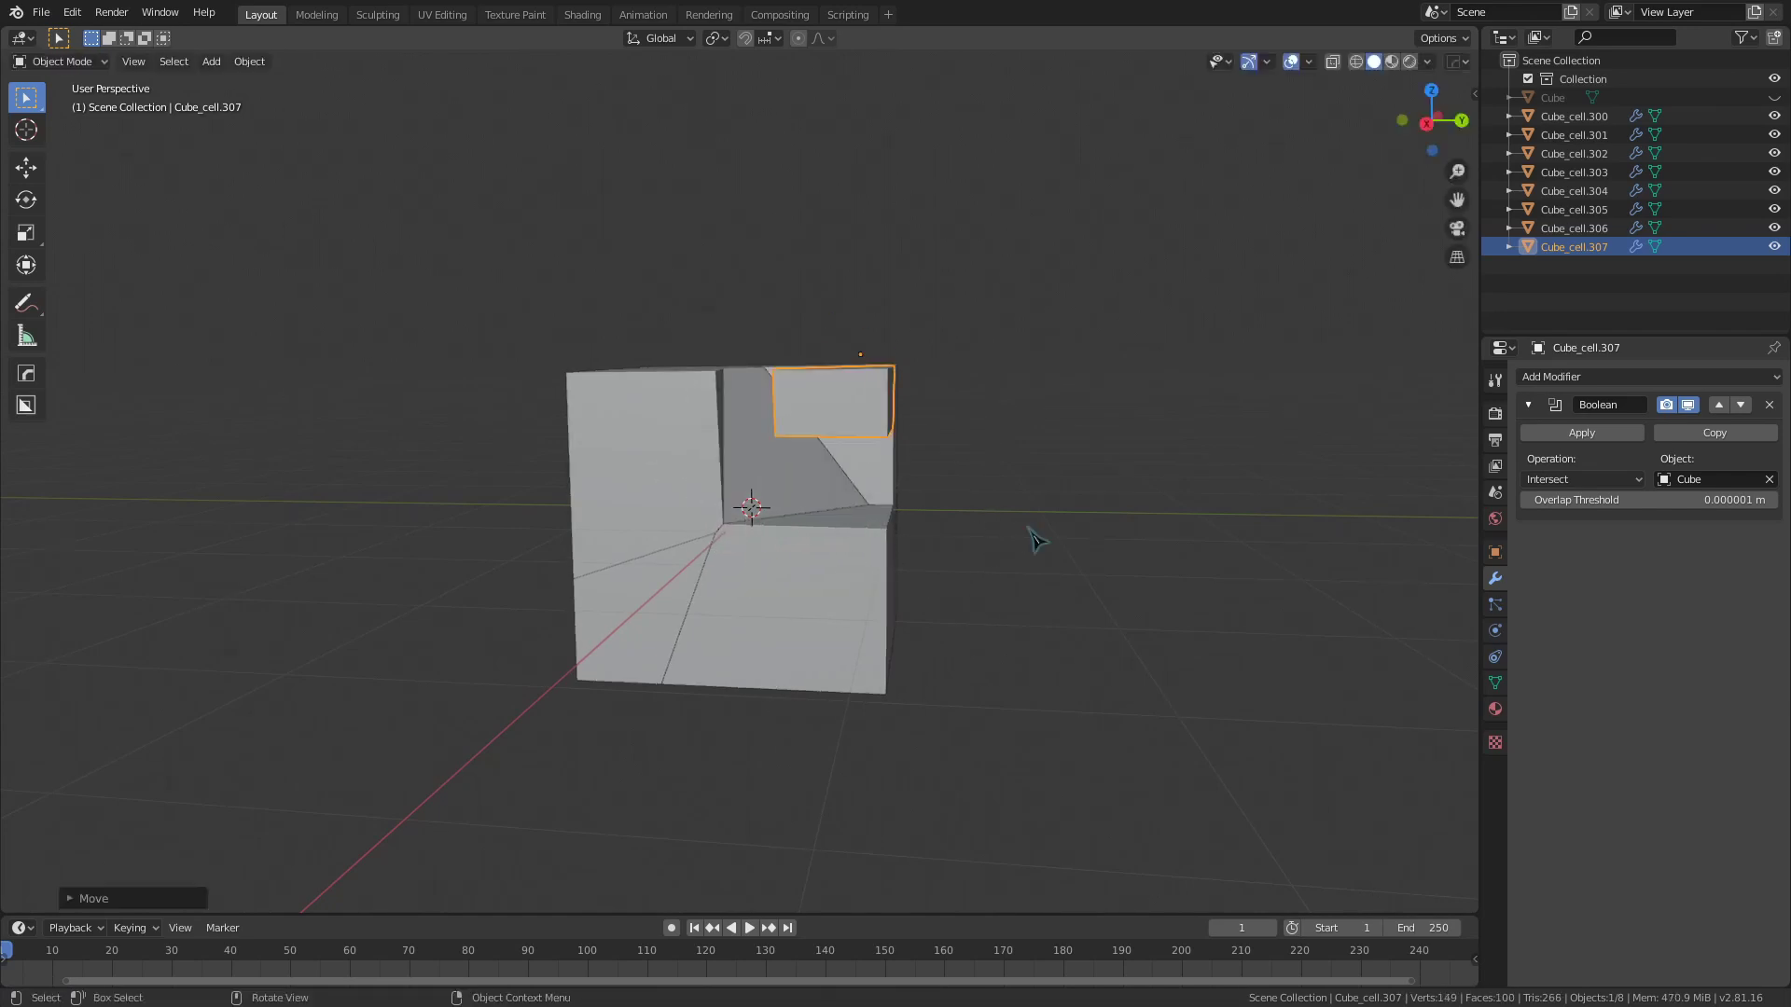
{"action": "key", "text": "space"}
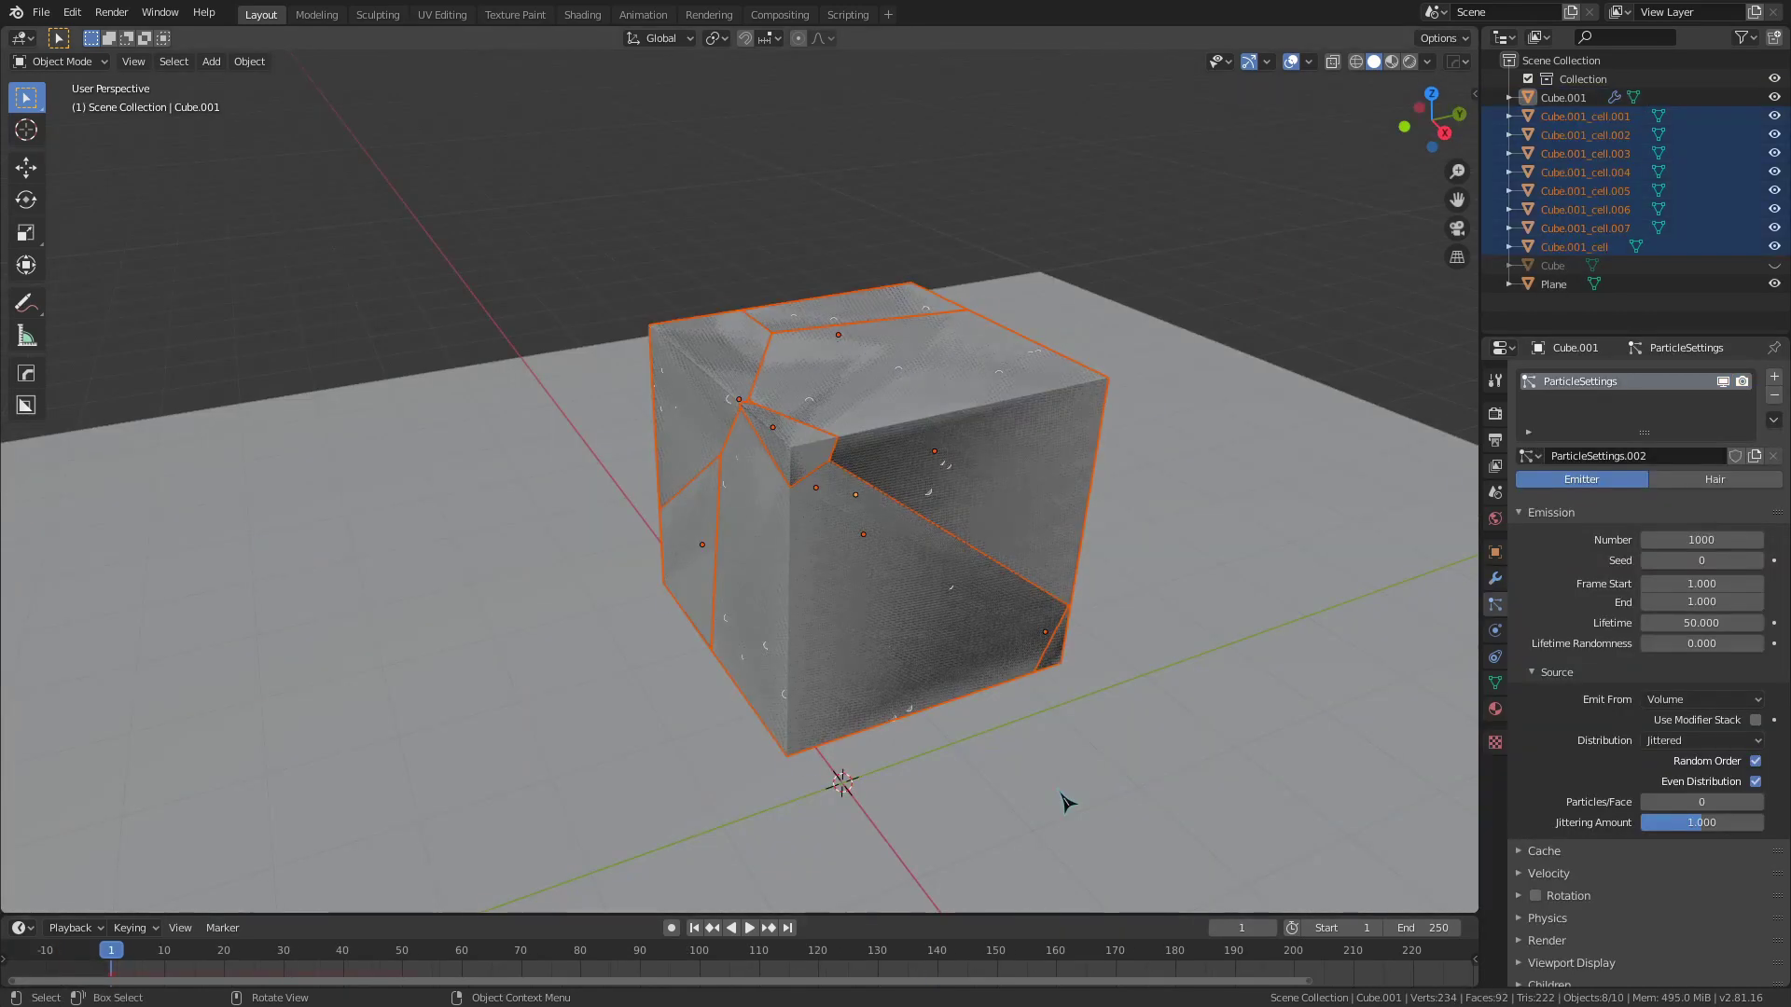
Step: Undo the last fracture and re-fracture Cube.001 using Own Particles as the point source
{"action": "key", "text": "ctrl+z"}
{"action": "key", "text": "F3"}
{"action": "key", "text": "Return"}
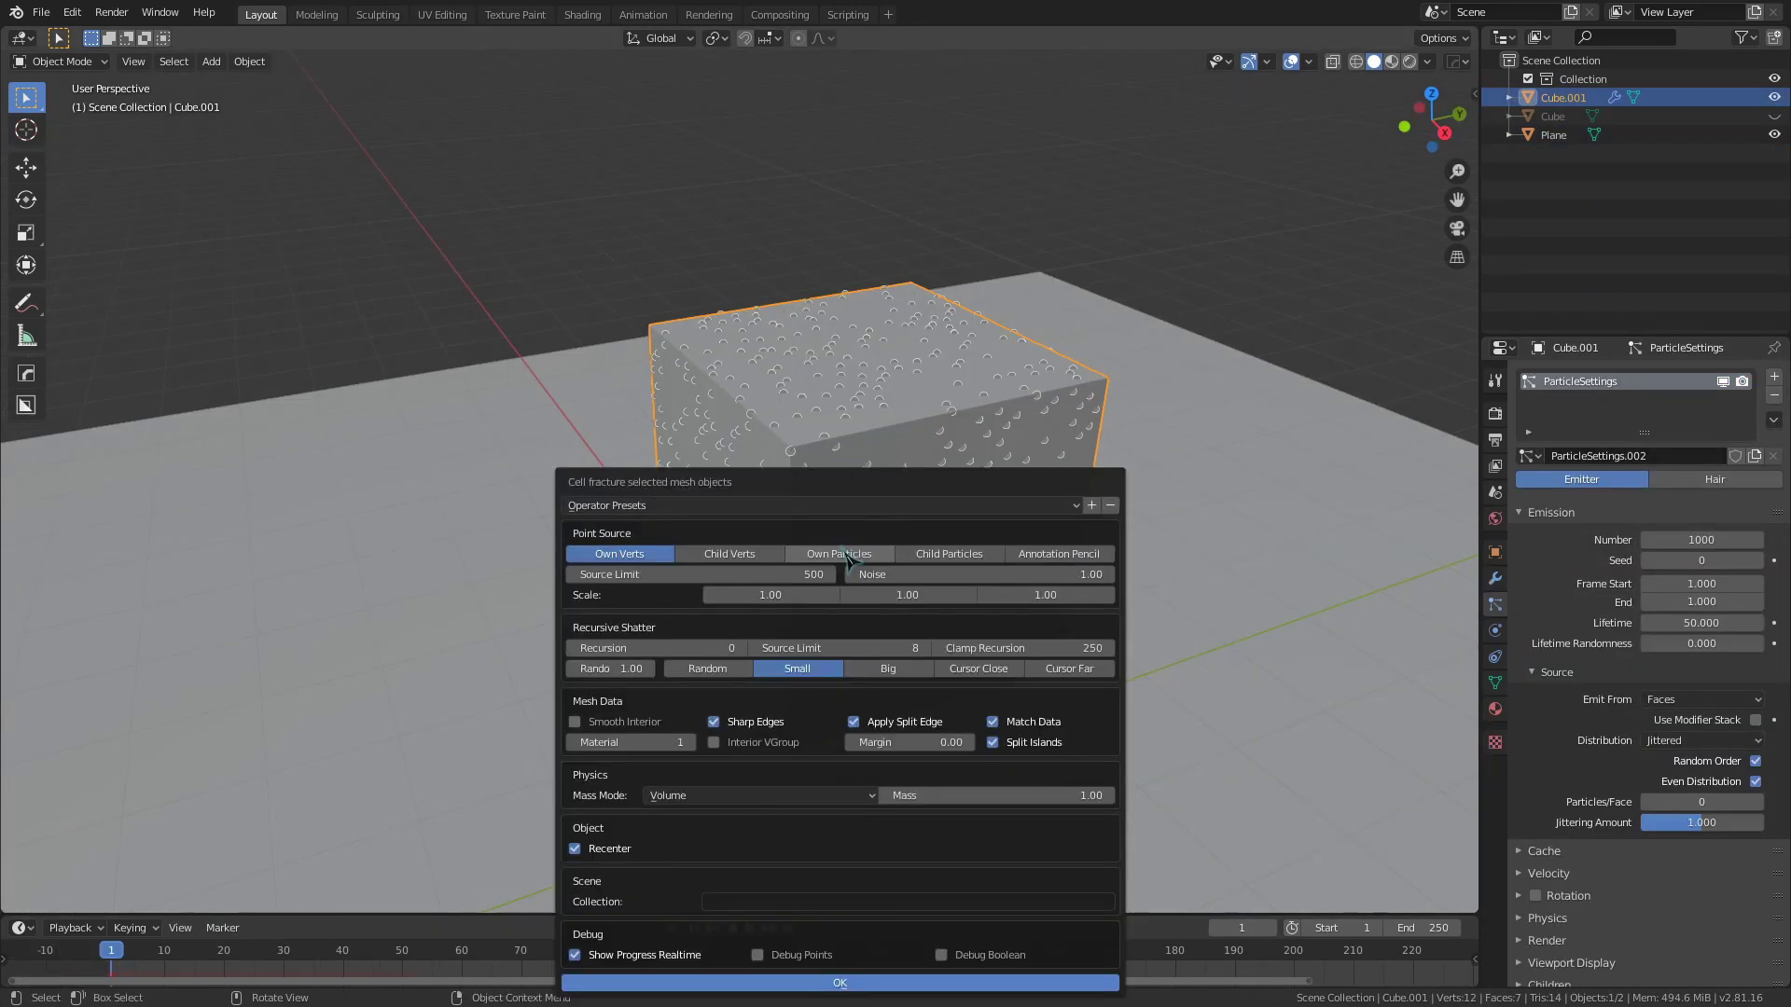
{"action": "left_click", "coordinate": [847, 556]}
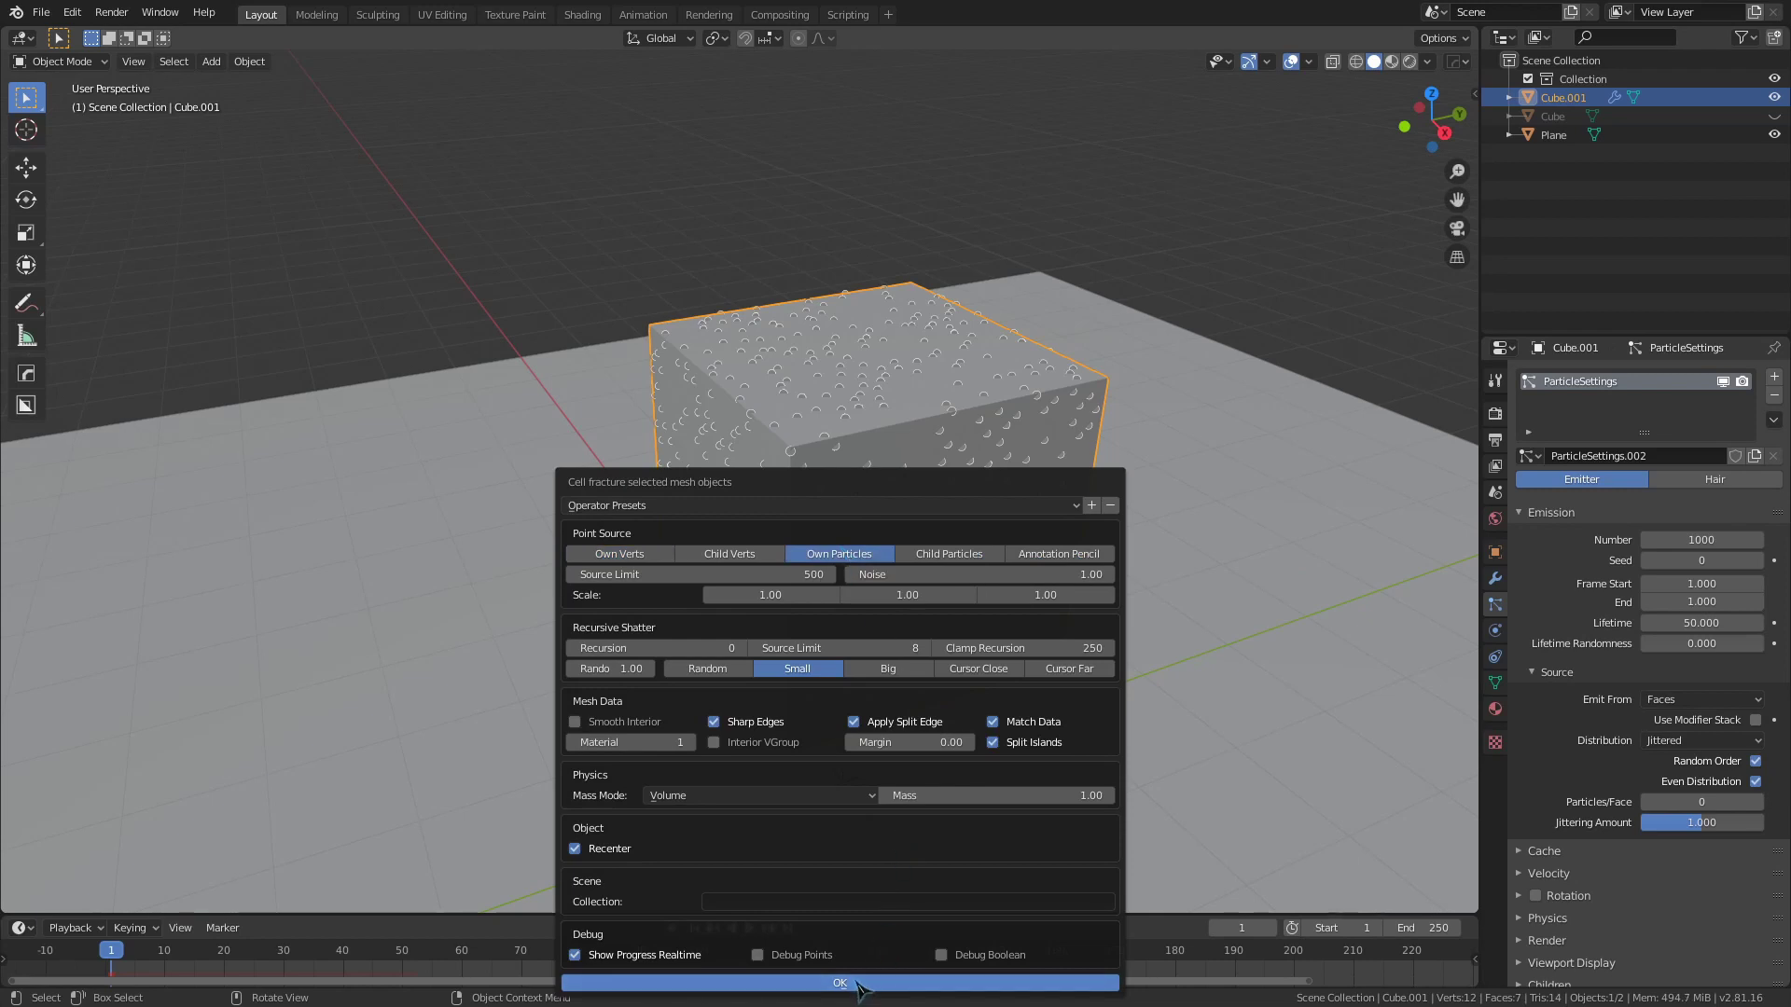
{"action": "key", "text": "Return"}
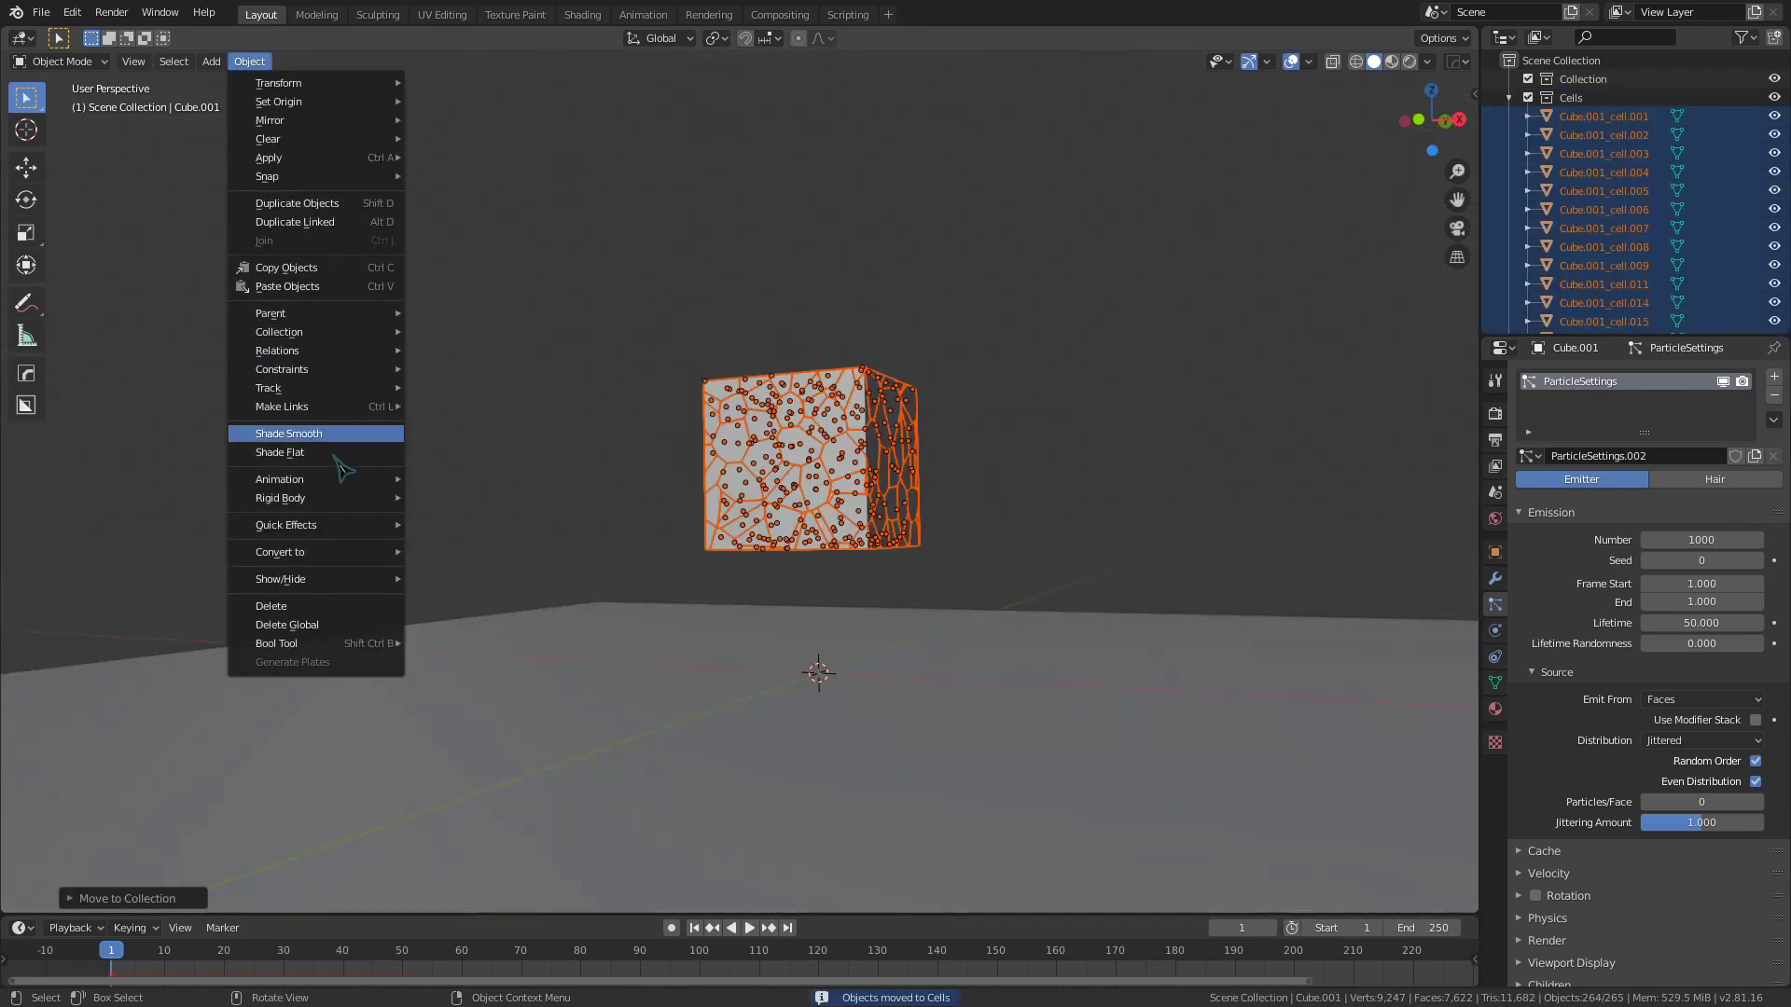
Step: Make the selected cells active rigid bodies and play them falling onto the plane
{"action": "mouse_move", "coordinate": [336, 499]}
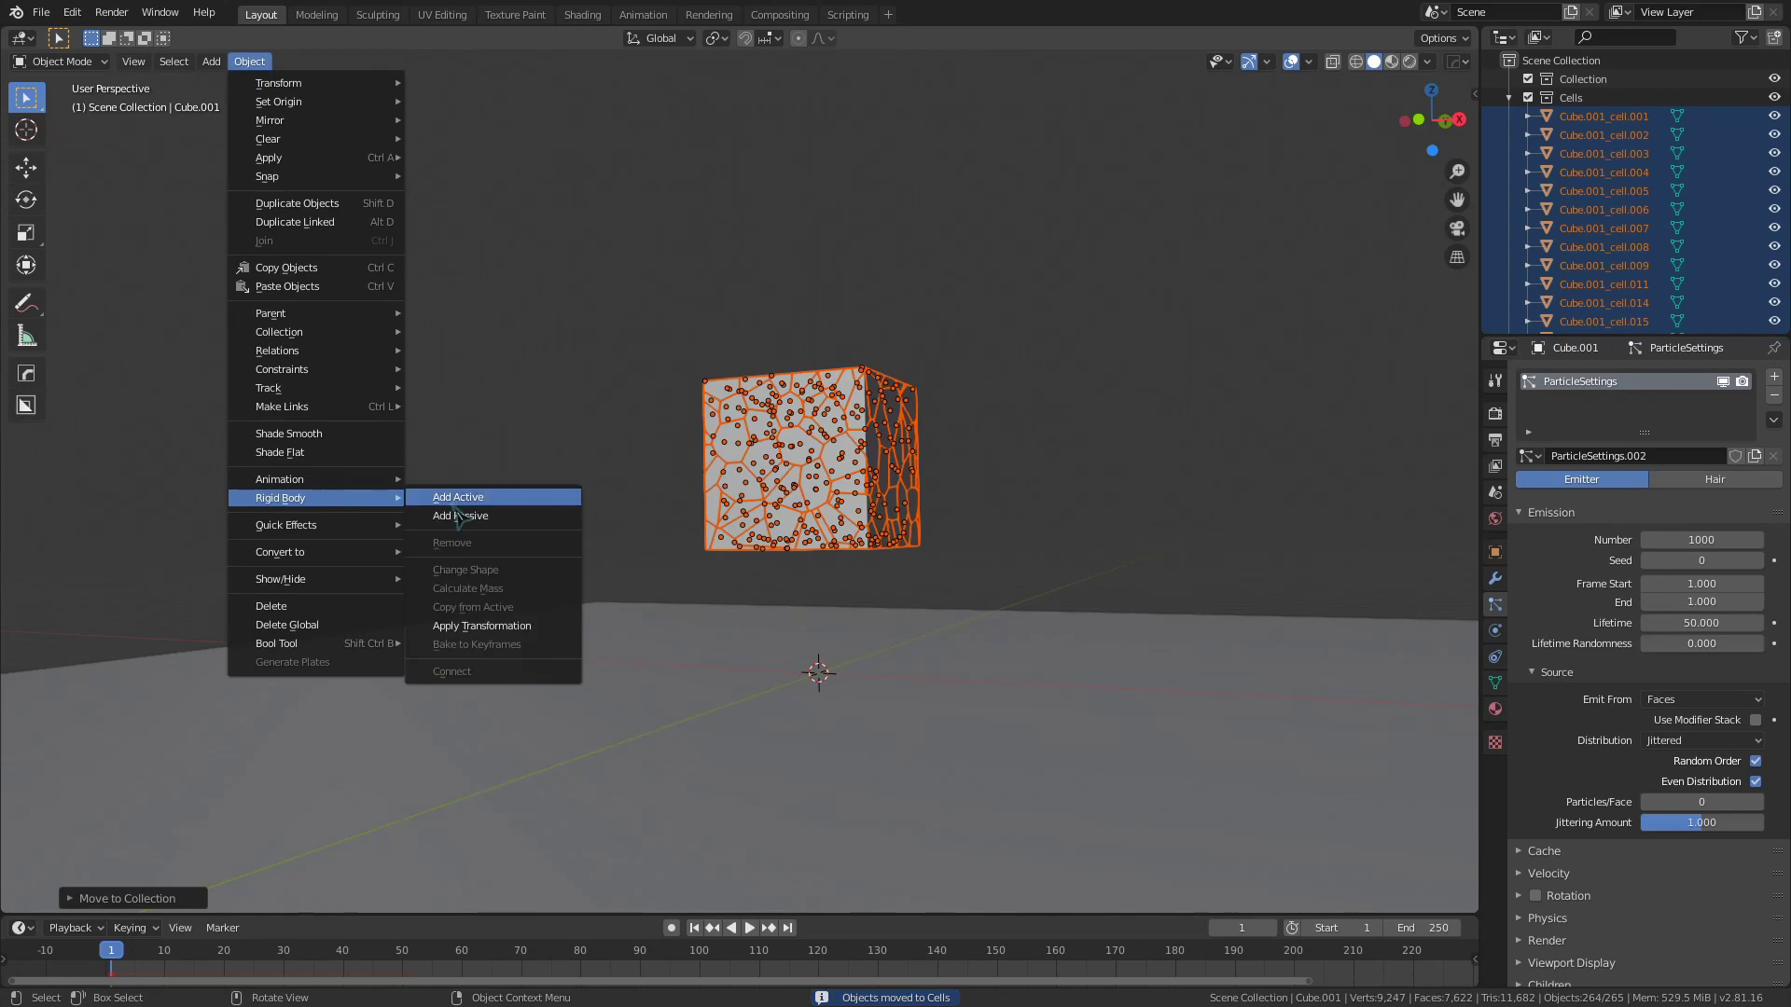
{"action": "left_click", "coordinate": [457, 499]}
{"action": "key", "text": "space"}
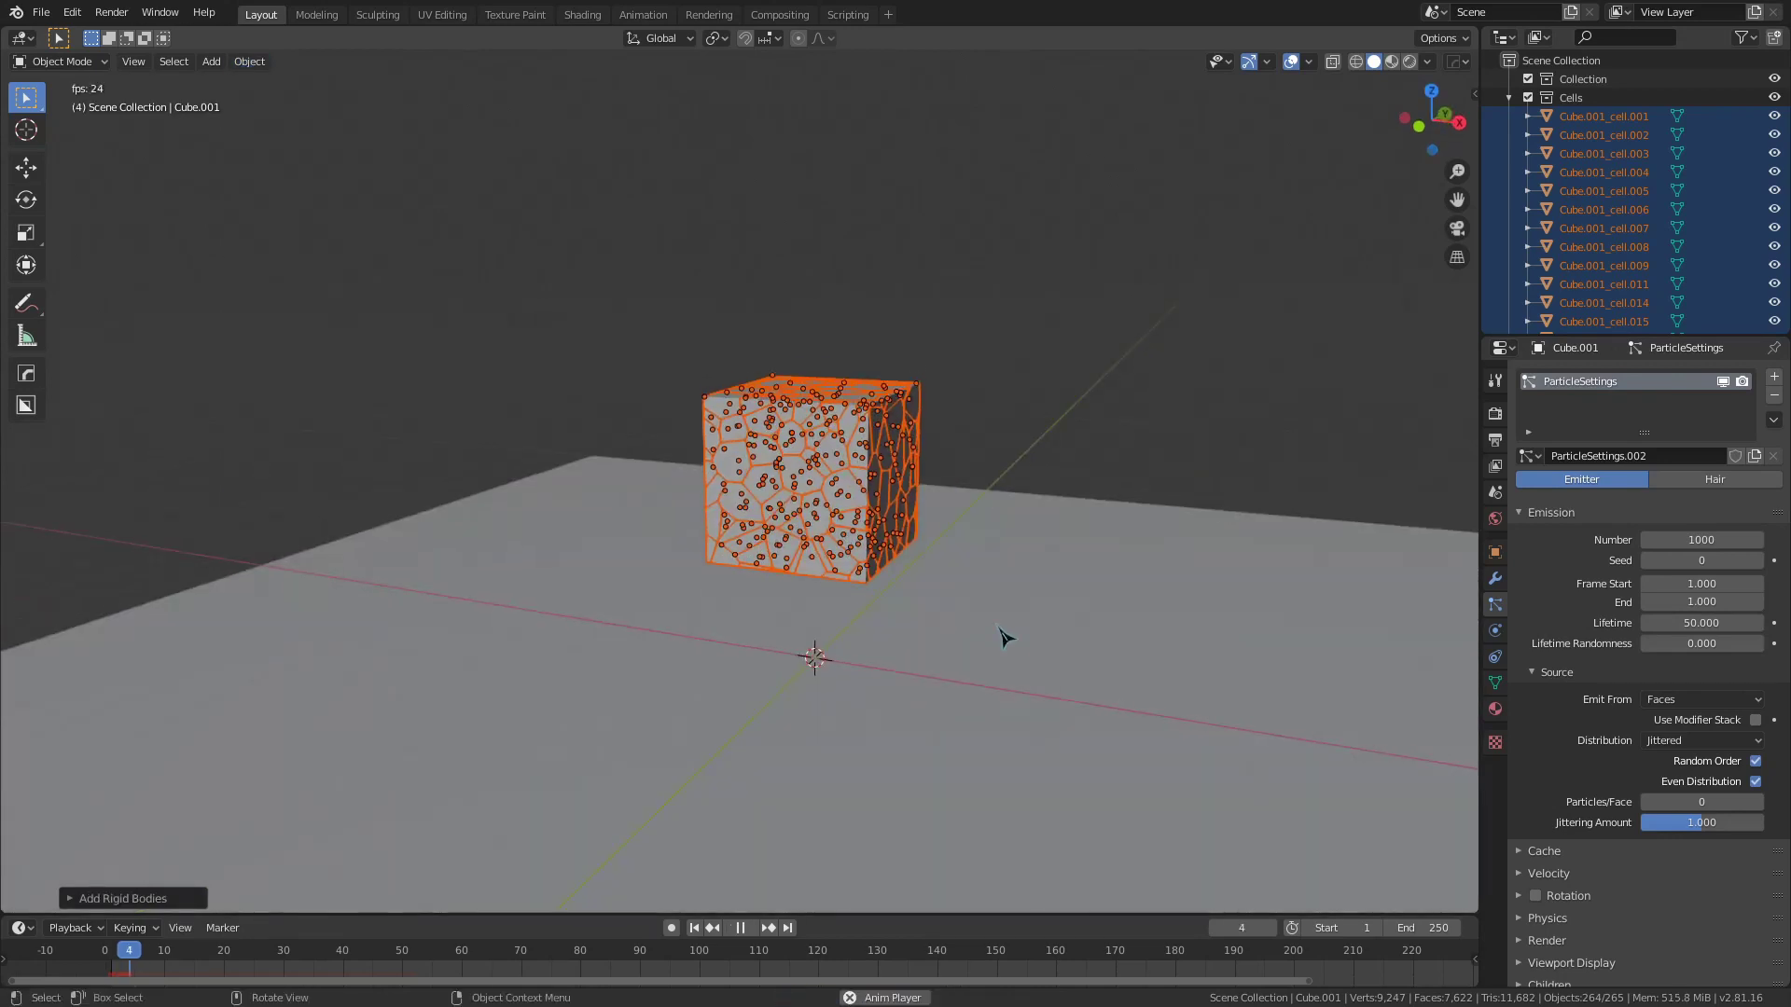
{"action": "middle_click_drag", "start_coordinate": [1007, 720], "coordinate": [991, 720]}
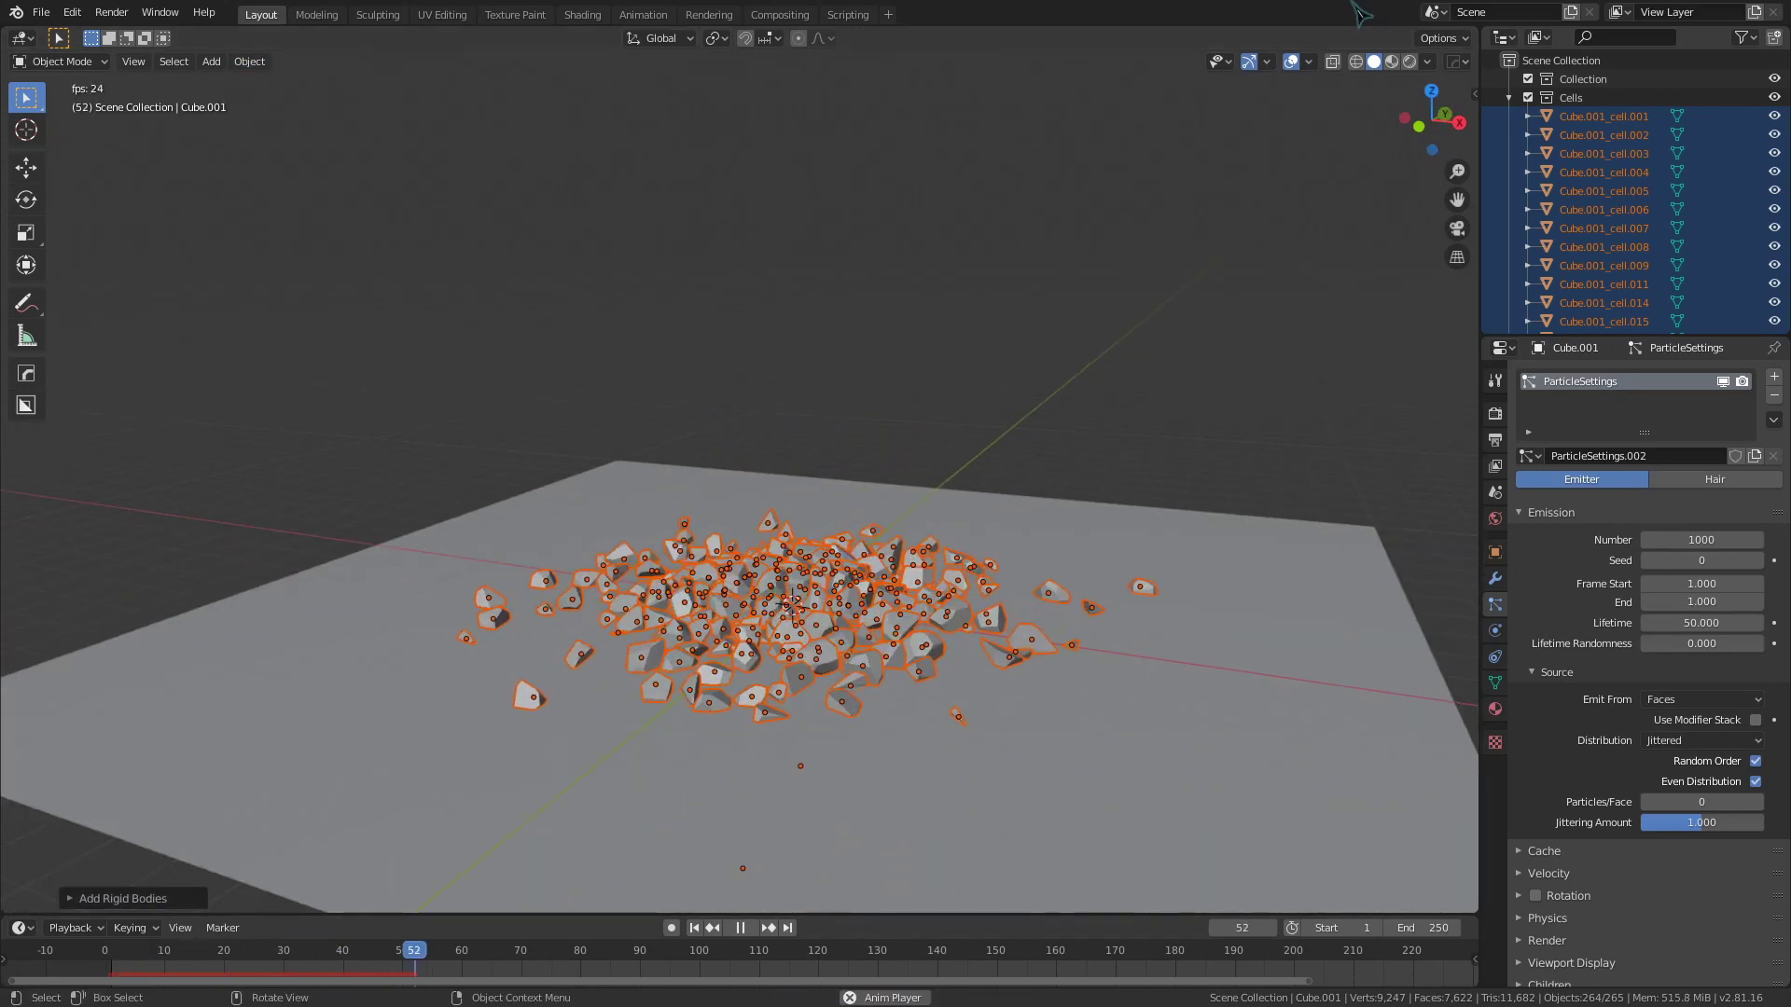
{"action": "key", "text": "space"}
{"action": "left_click_drag", "start_coordinate": [488, 967], "coordinate": [105, 967]}
{"action": "scroll", "coordinate": [787, 599], "scroll_direction": "up", "scroll_amount": 8}
{"action": "left_click", "coordinate": [249, 61]}
{"action": "mouse_move", "coordinate": [382, 500]}
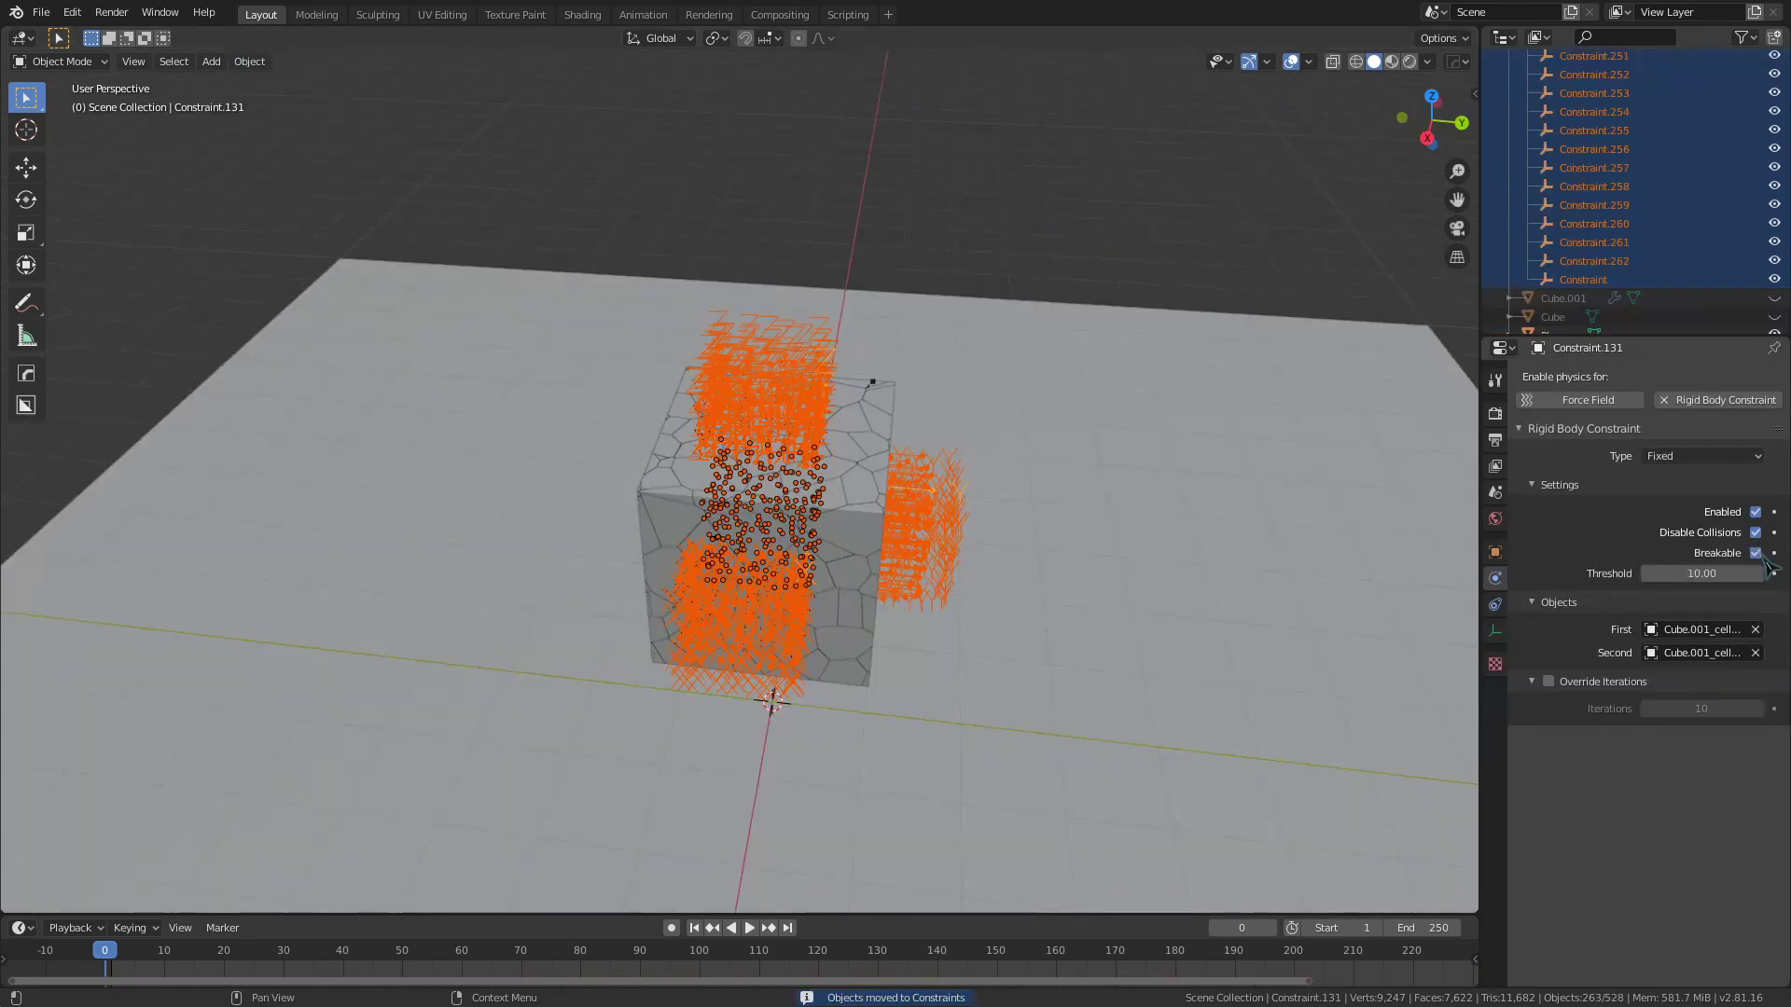
Step: Make all selected constraints Breakable with a break threshold of 4
{"action": "right_click", "coordinate": [1766, 565]}
{"action": "left_click", "coordinate": [1762, 556]}
{"action": "left_click", "coordinate": [1721, 573]}
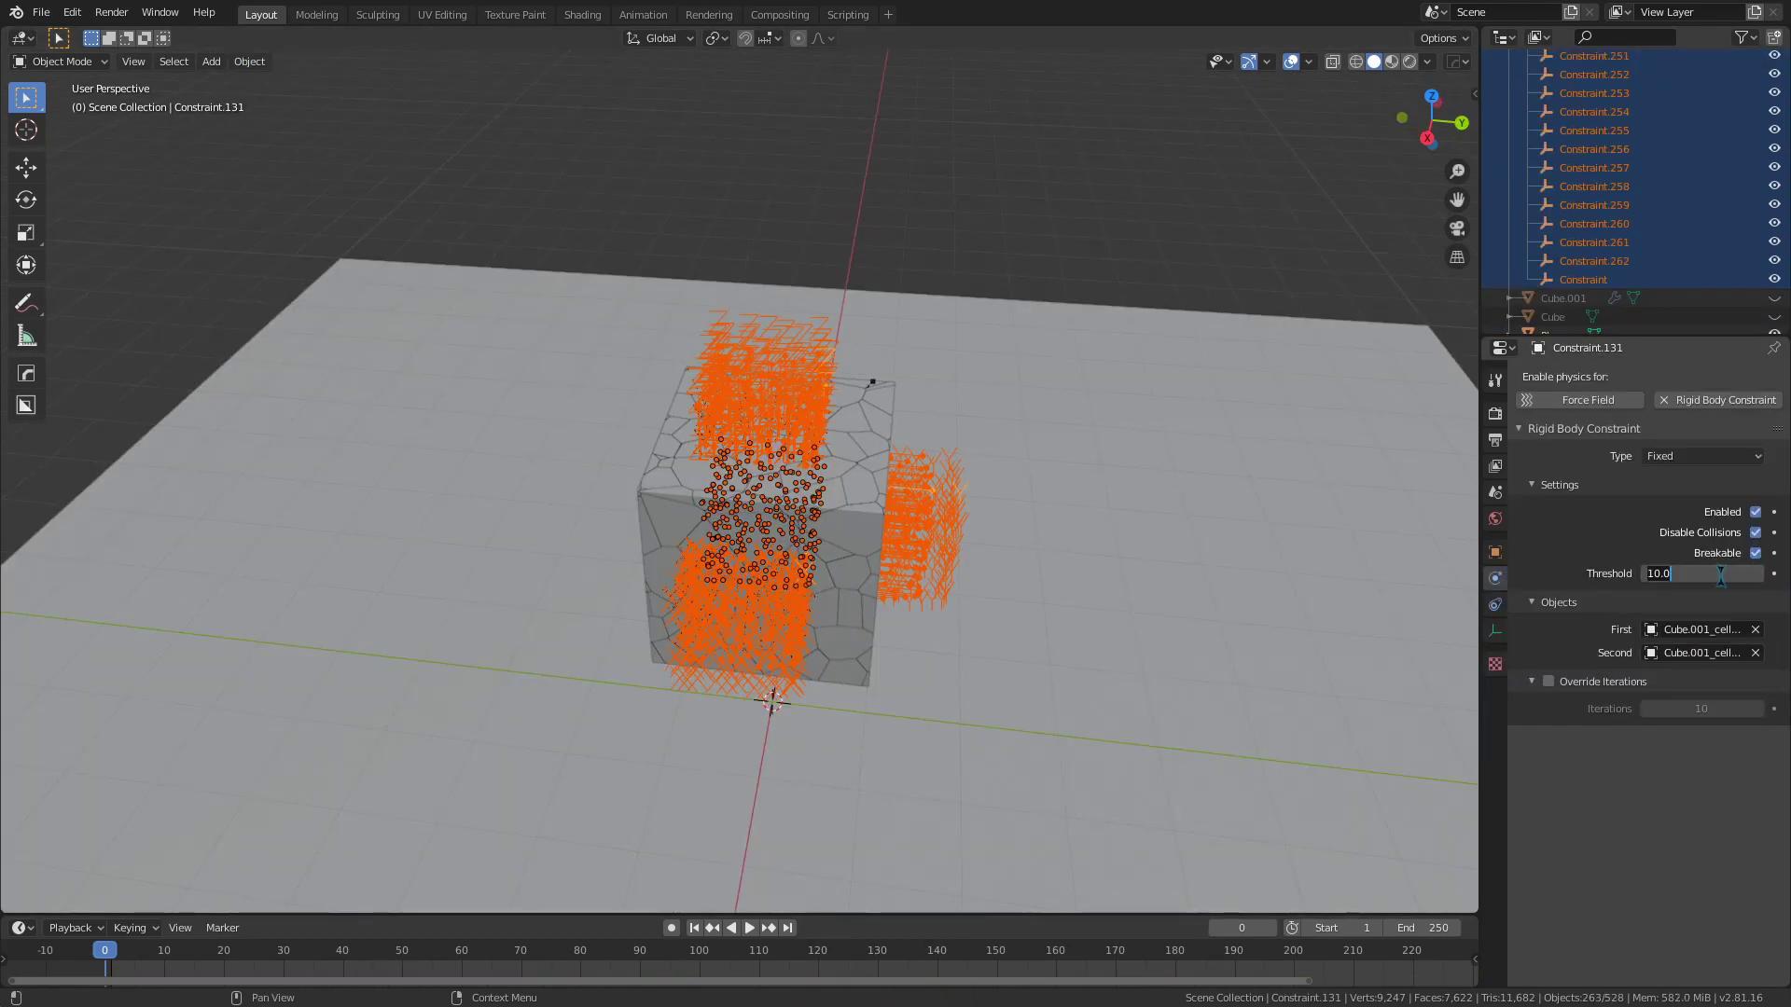
{"action": "type", "text": "4"}
{"action": "key", "text": "Return"}
{"action": "right_click", "coordinate": [1720, 574]}
{"action": "left_click", "coordinate": [1721, 576]}
Step: Play the simulation twice, watching the cells break apart from a lower angle
{"action": "middle_click_drag", "start_coordinate": [627, 656], "coordinate": [688, 632]}
{"action": "key", "text": "space"}
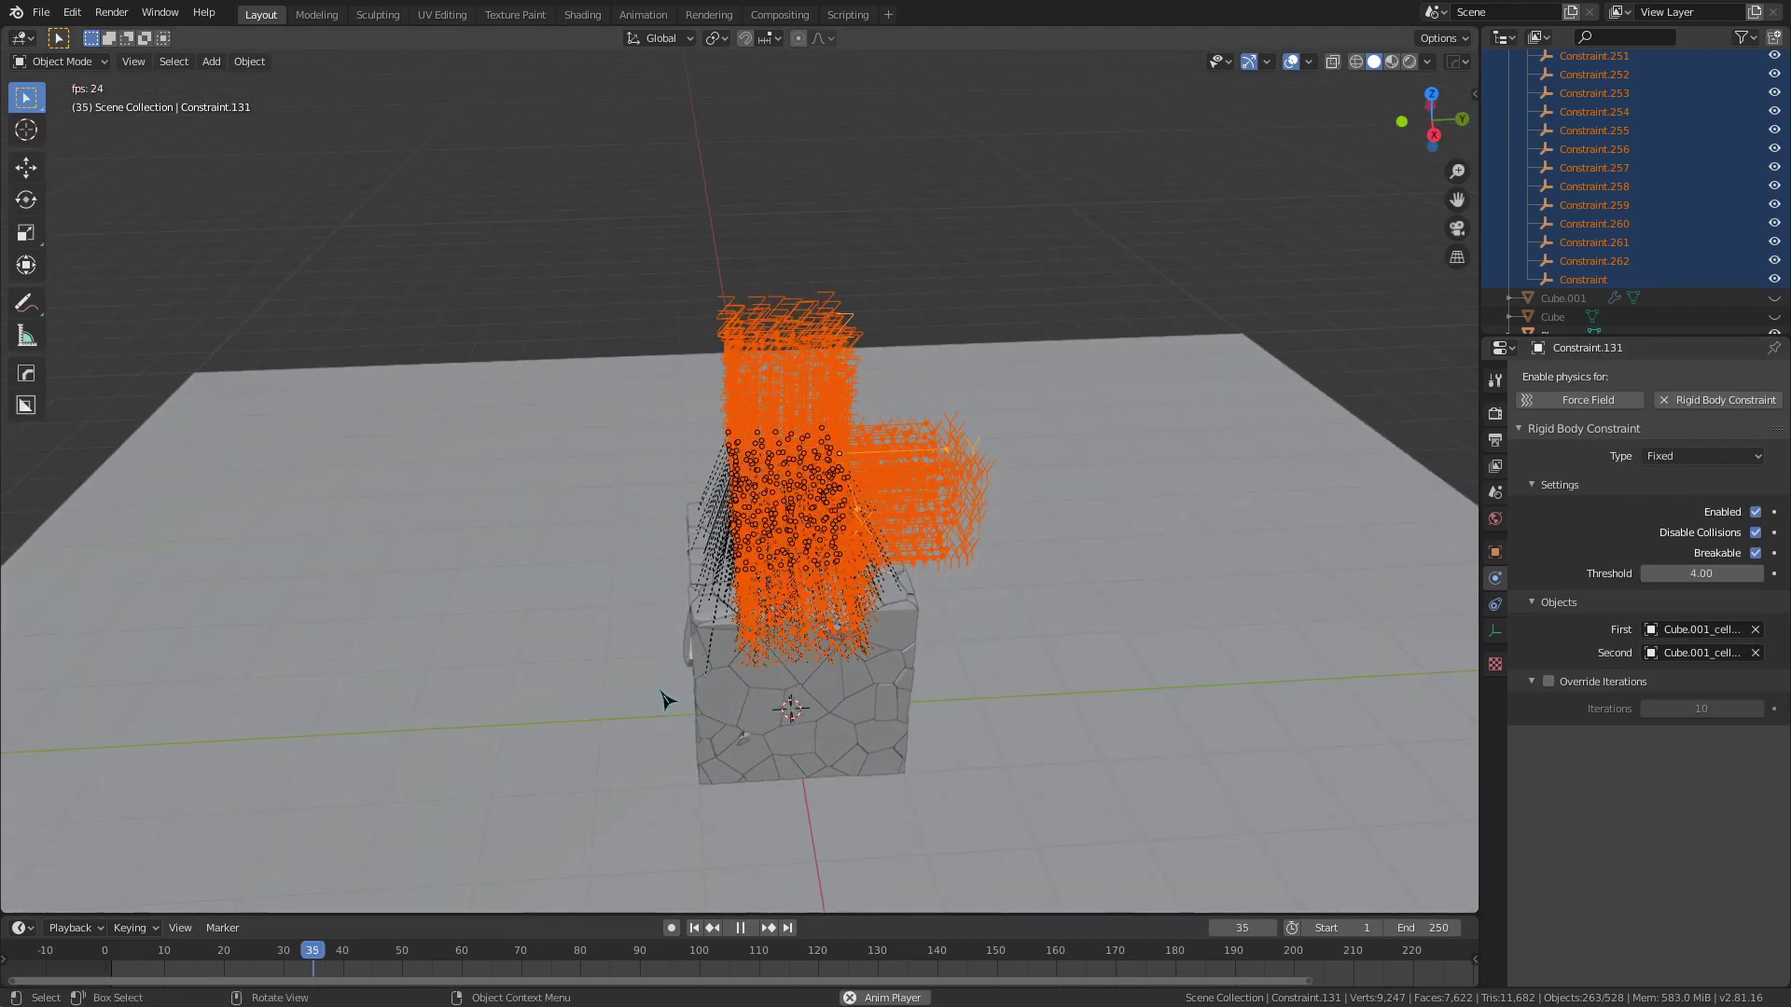
{"action": "key", "text": "Escape"}
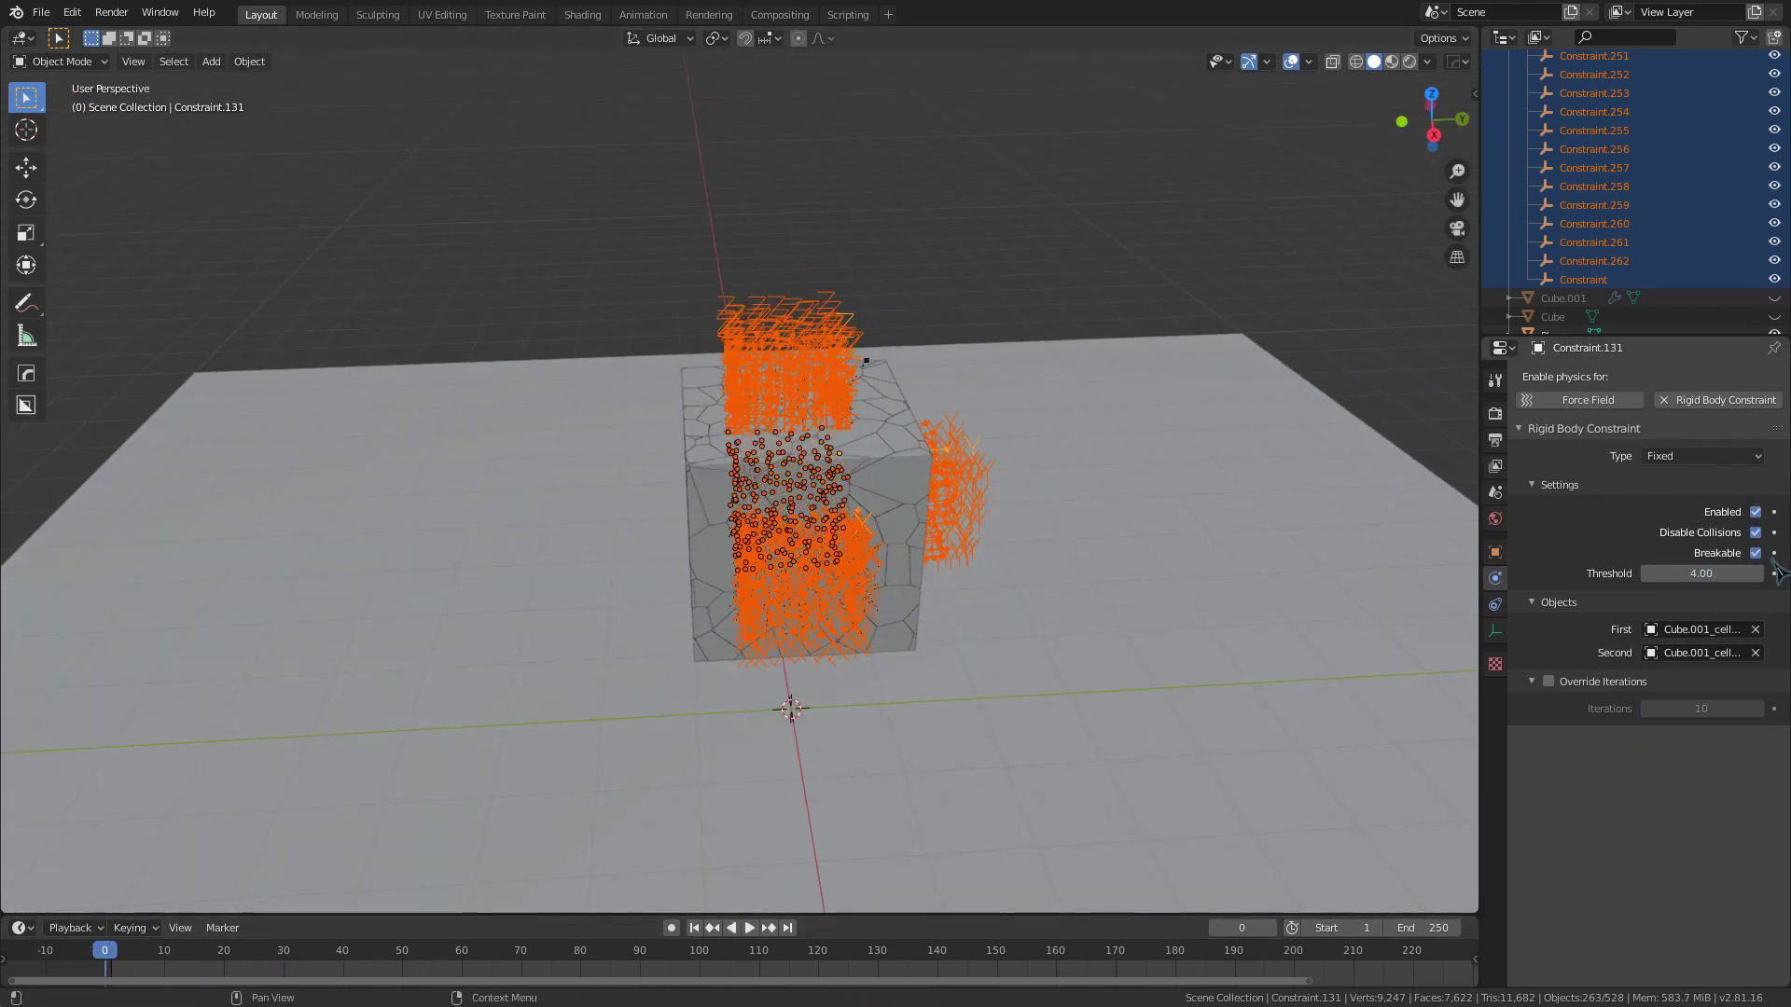
{"action": "right_click", "coordinate": [1777, 573]}
{"action": "key", "text": "space"}
{"action": "middle_click_drag", "start_coordinate": [1469, 728], "coordinate": [653, 849]}
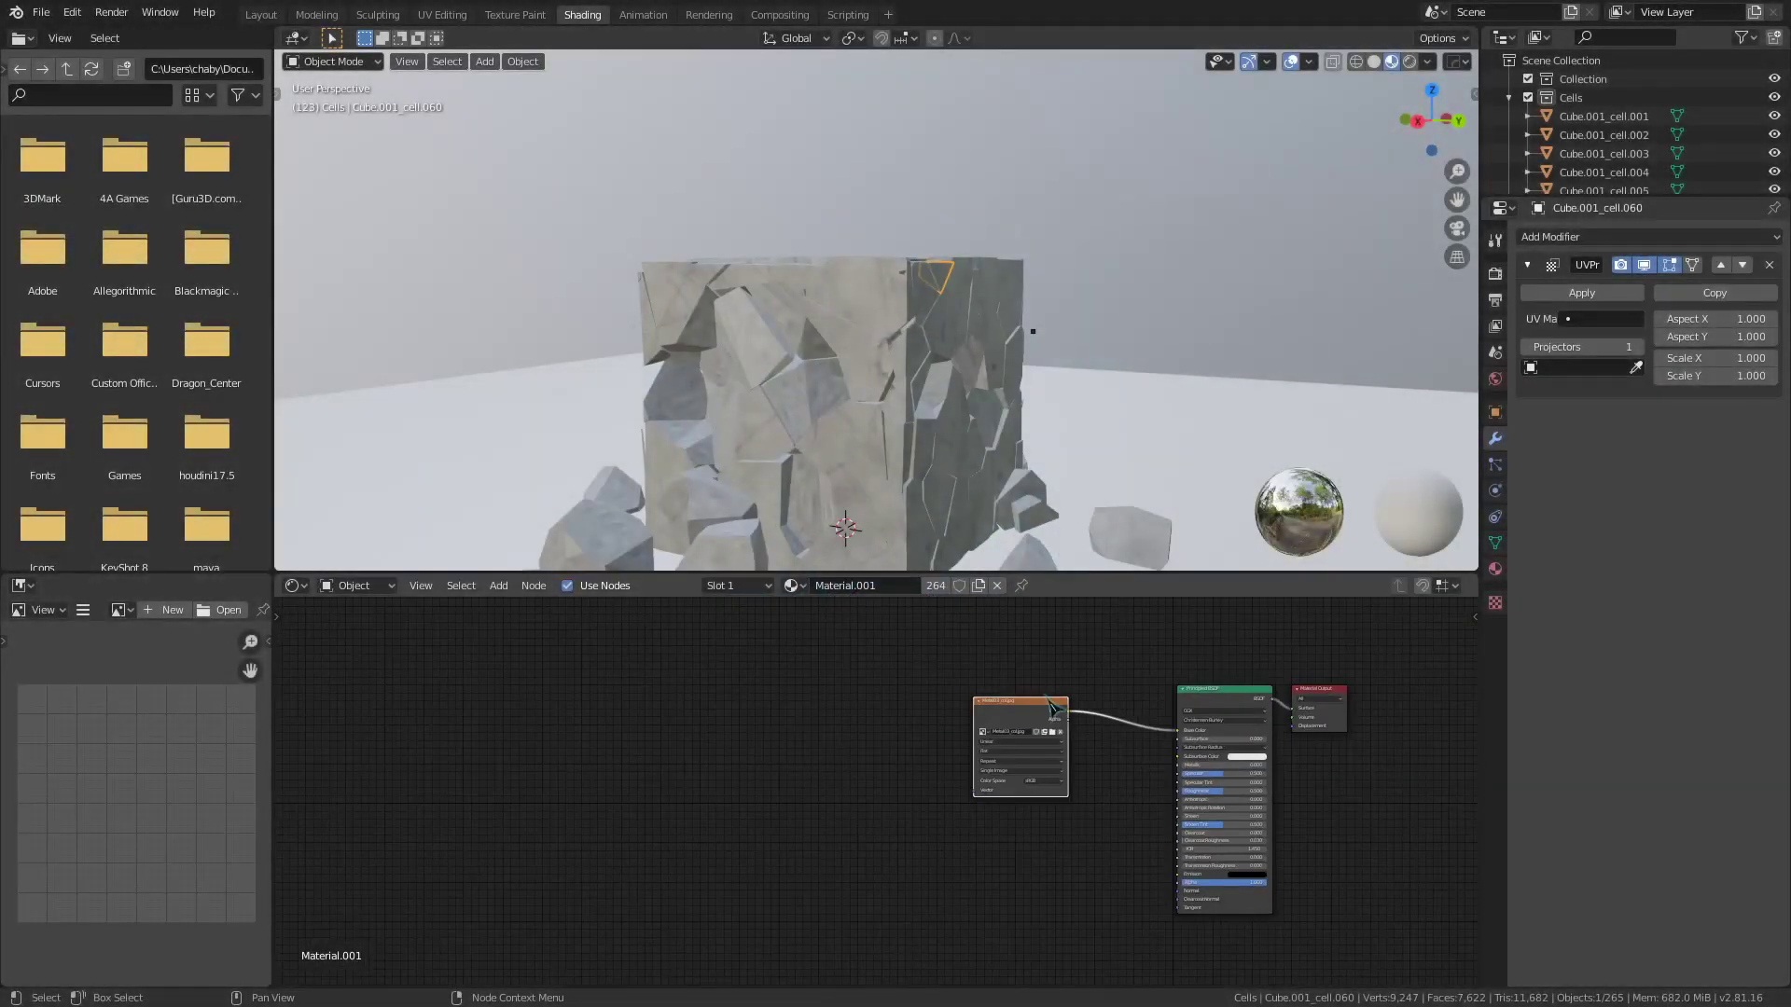
Step: Add mapping nodes to the Metal03_col.jpg image texture and set Box projection
{"action": "key", "text": "ctrl+t"}
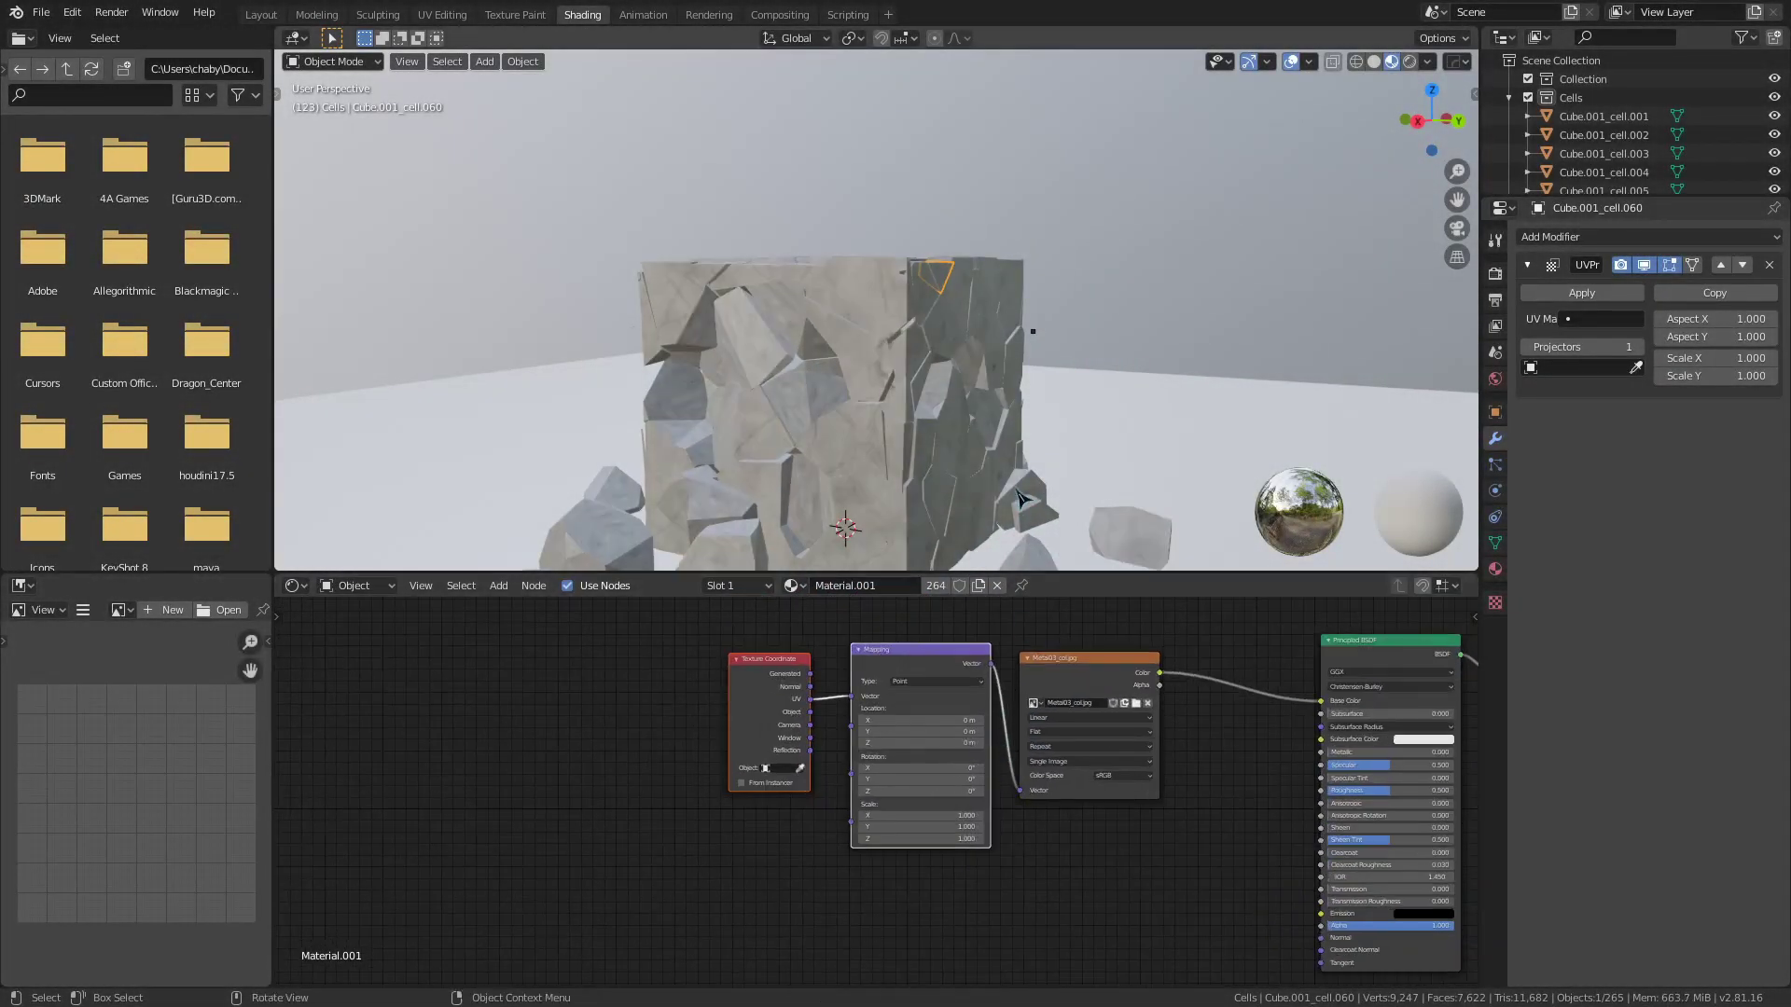
{"action": "scroll", "coordinate": [1000, 751], "scroll_direction": "up", "scroll_amount": 3}
{"action": "left_click", "coordinate": [1143, 710]}
{"action": "left_click", "coordinate": [1096, 745]}
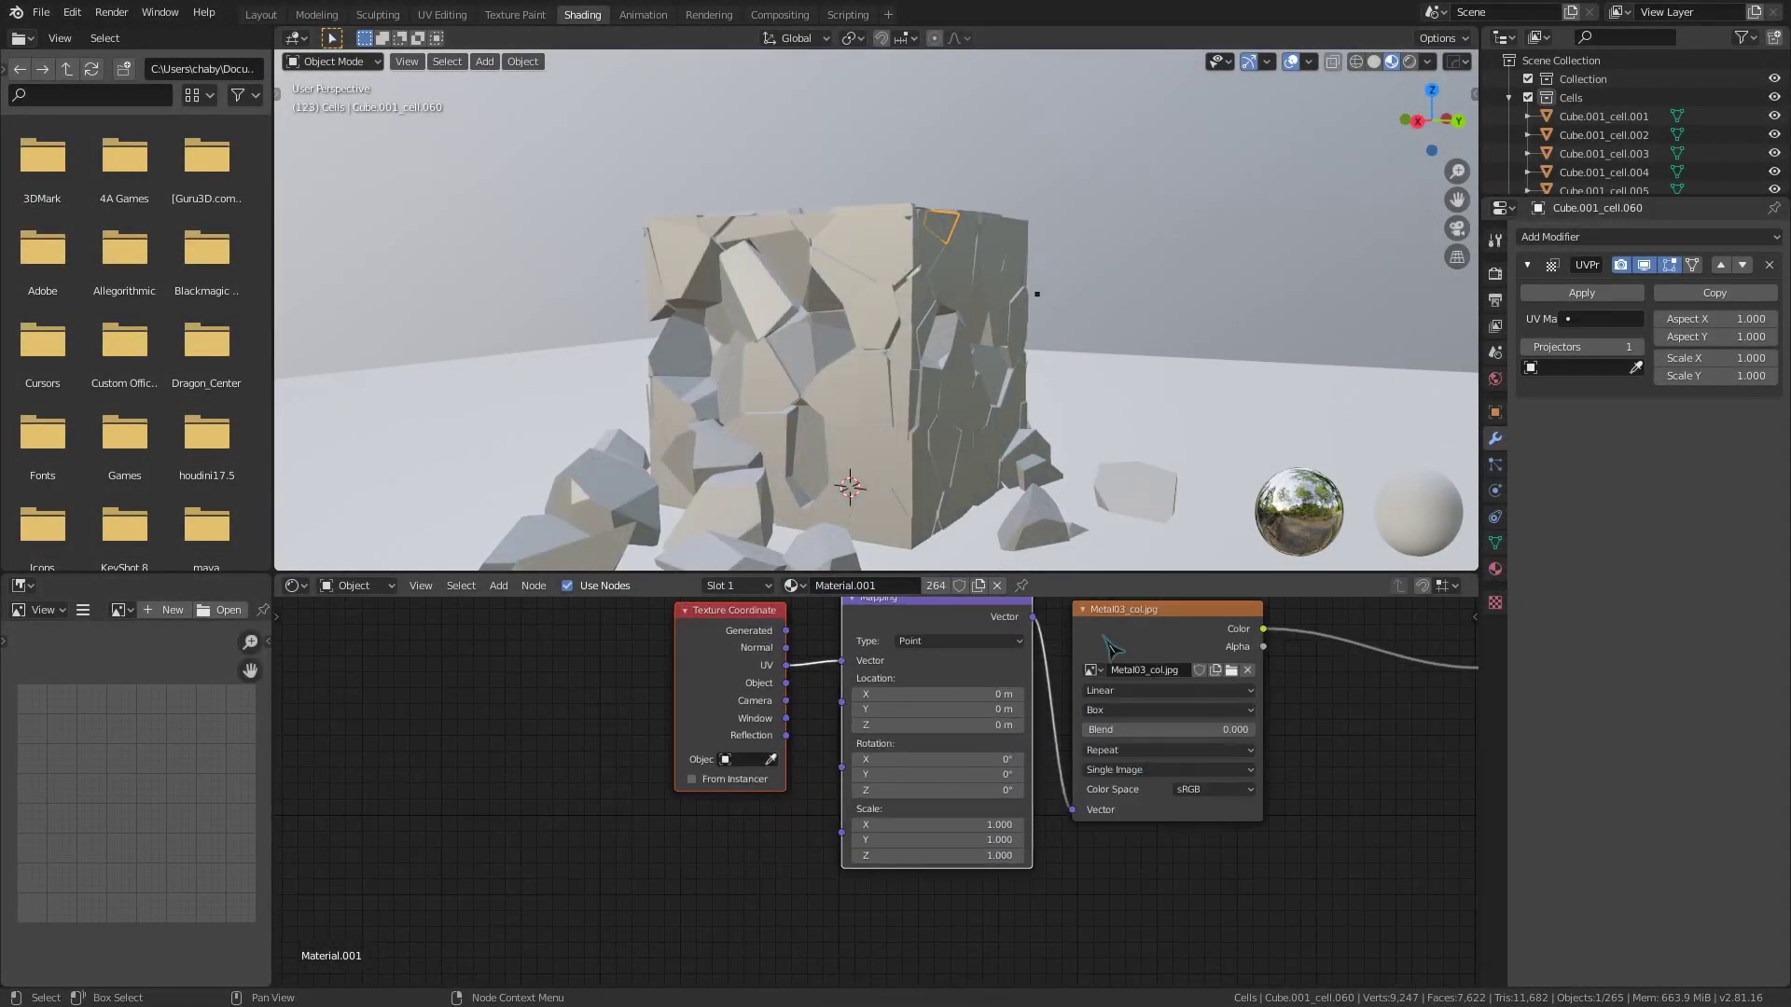
Step: Offset the texture mapping 7.7 m along X and select all objects
{"action": "scroll", "coordinate": [1072, 746], "scroll_direction": "up", "scroll_amount": 1}
{"action": "left_click_drag", "start_coordinate": [875, 720], "coordinate": [942, 720]}
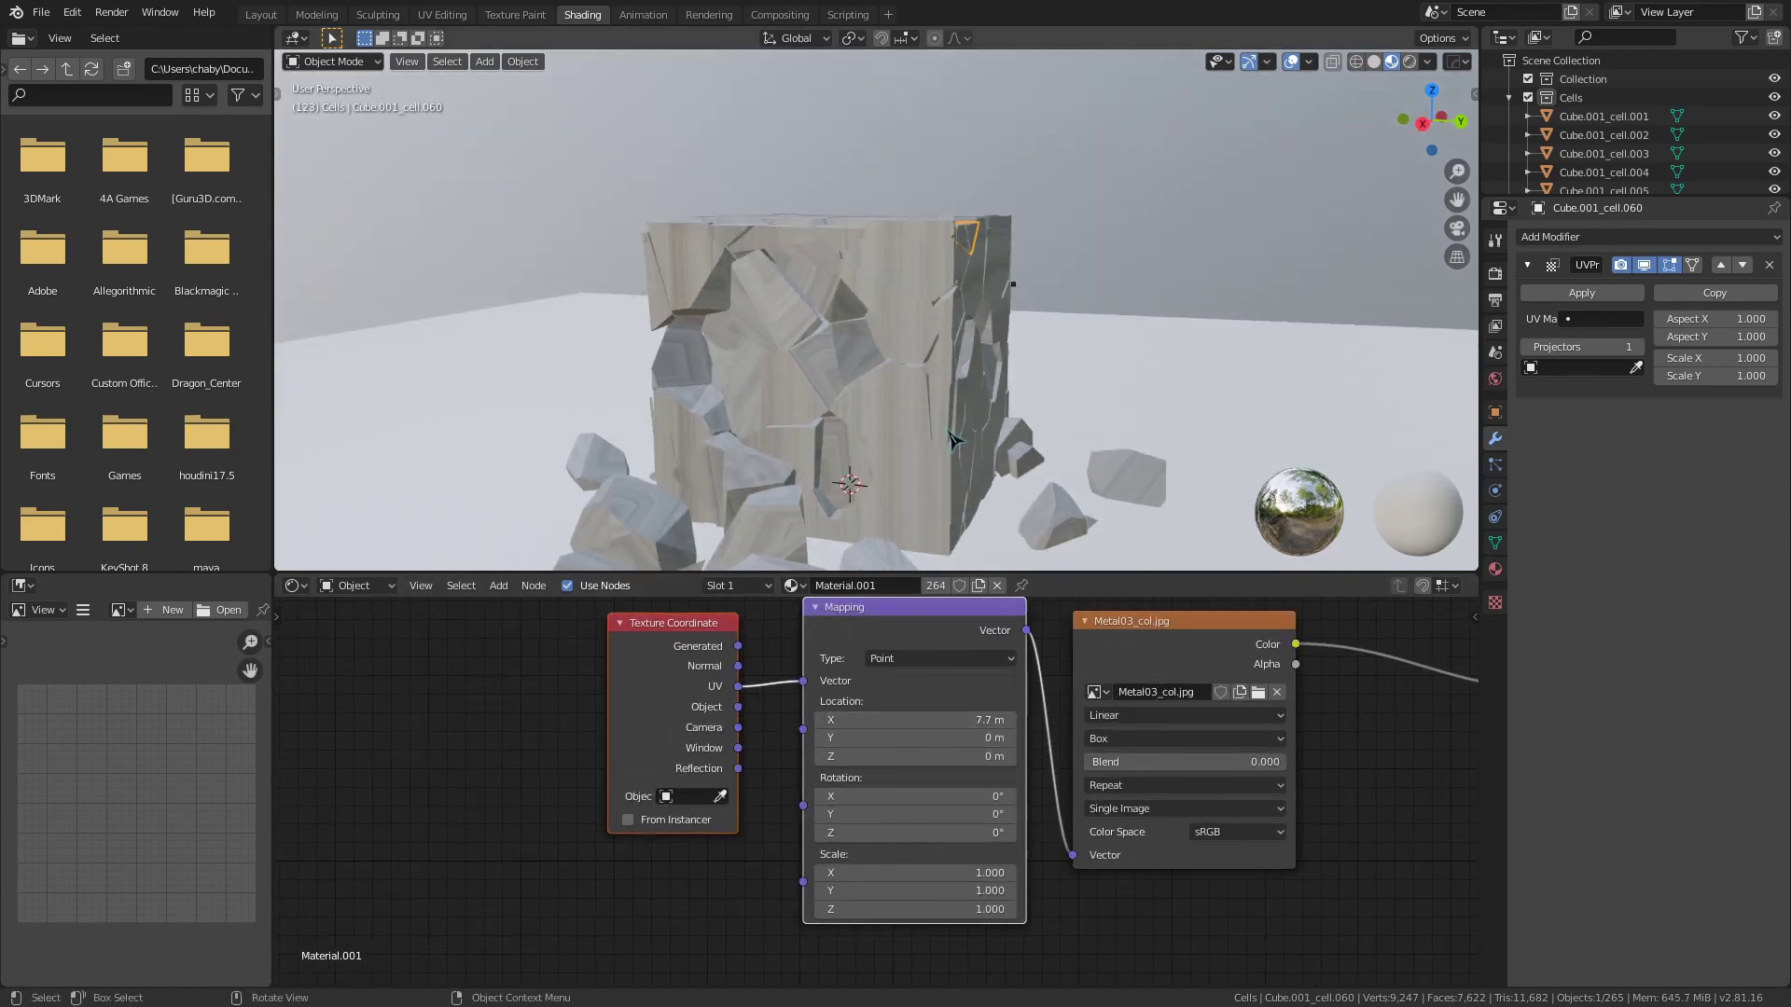
{"action": "scroll", "coordinate": [942, 439], "scroll_direction": "down", "scroll_amount": 2}
{"action": "key", "text": "a"}
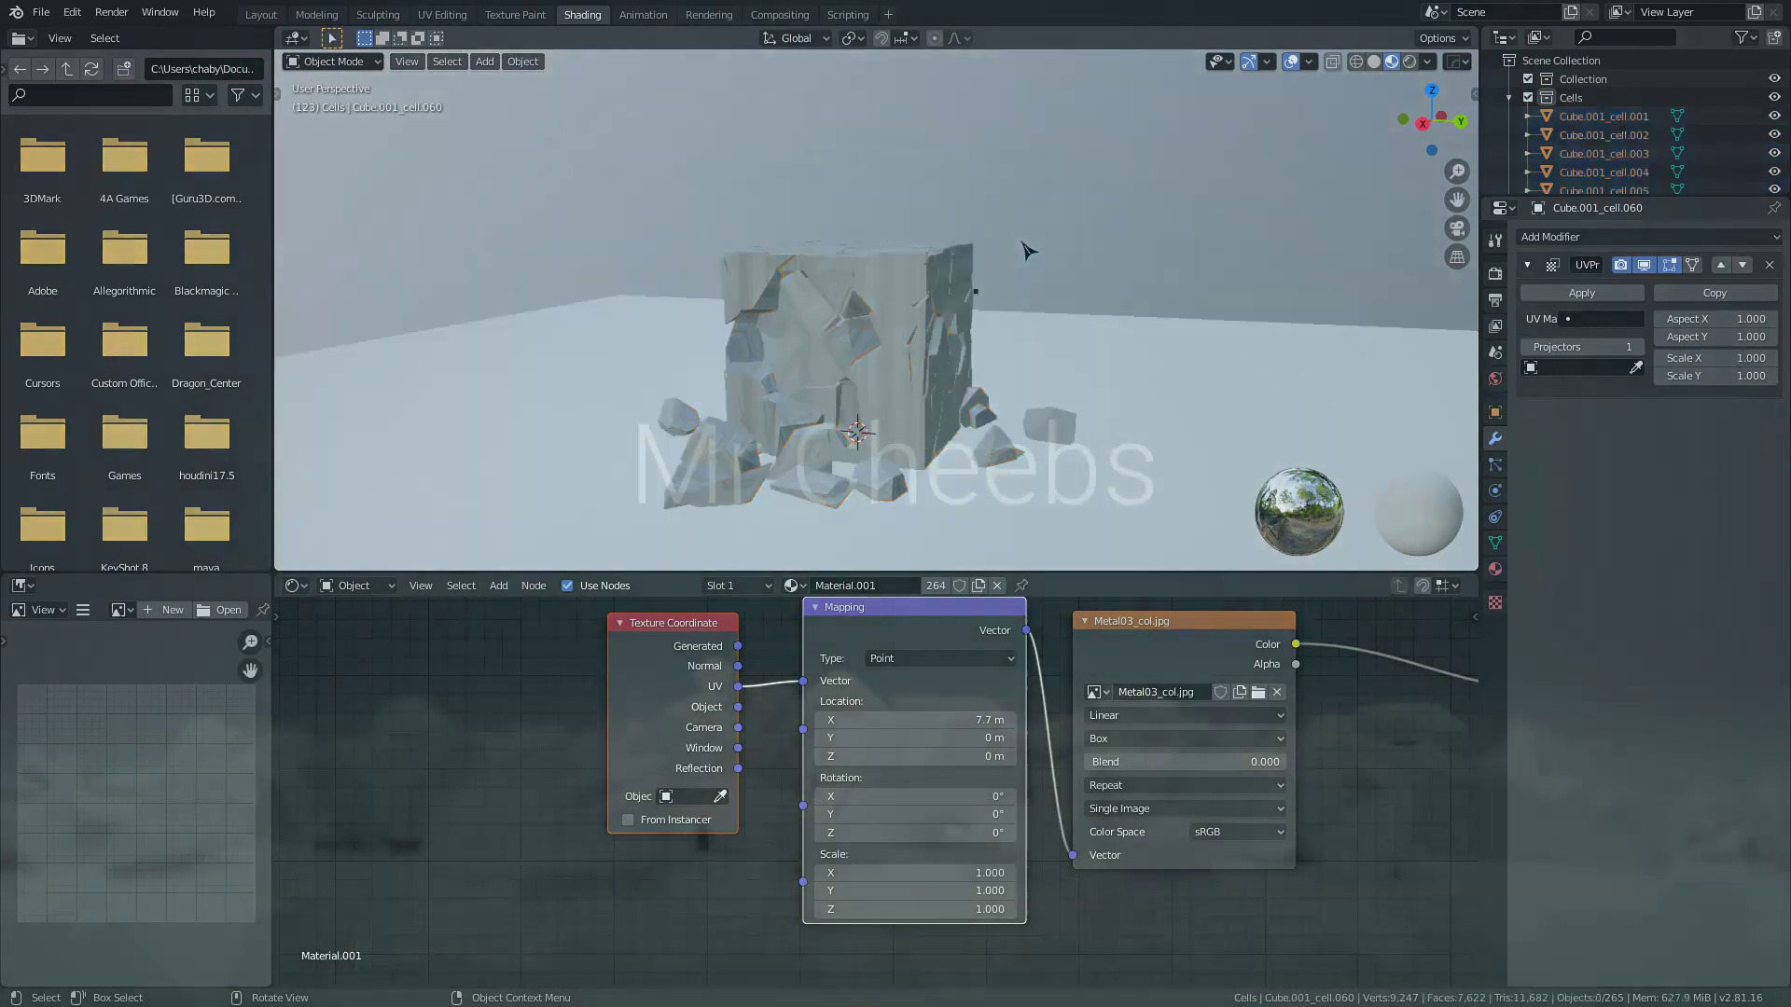